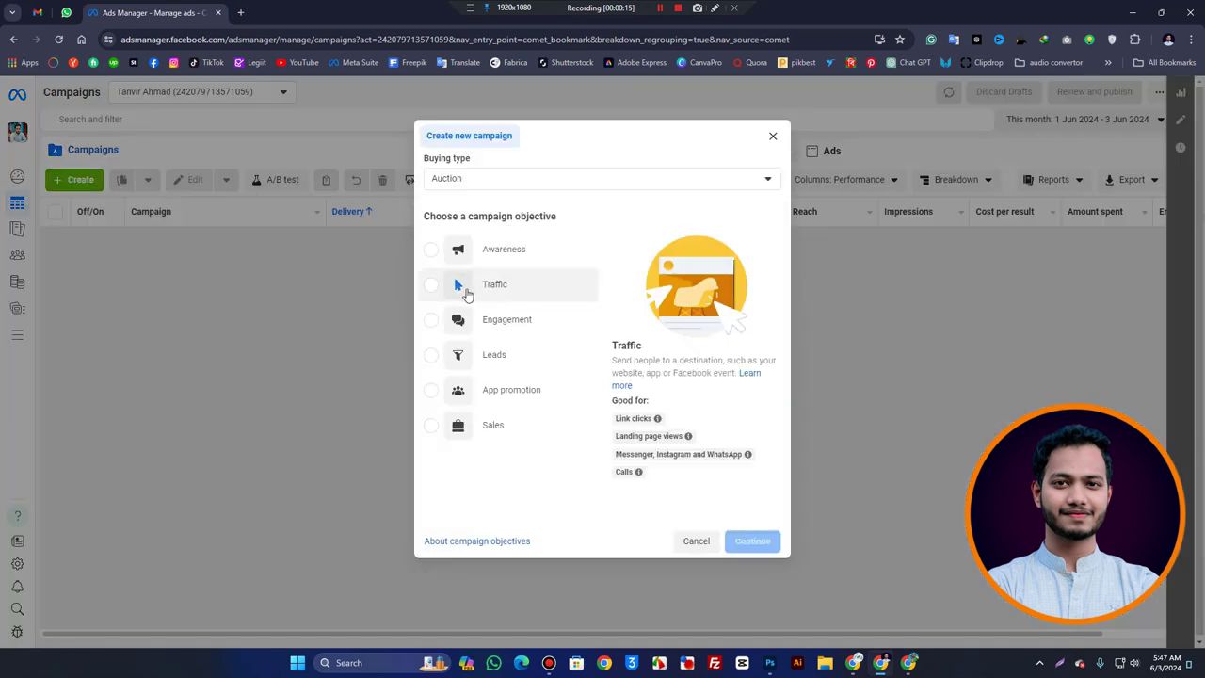
Create a new campaign with the Traffic objective using the manual traffic campaign setup.
{"action": "left_click", "coordinate": [497, 291]}
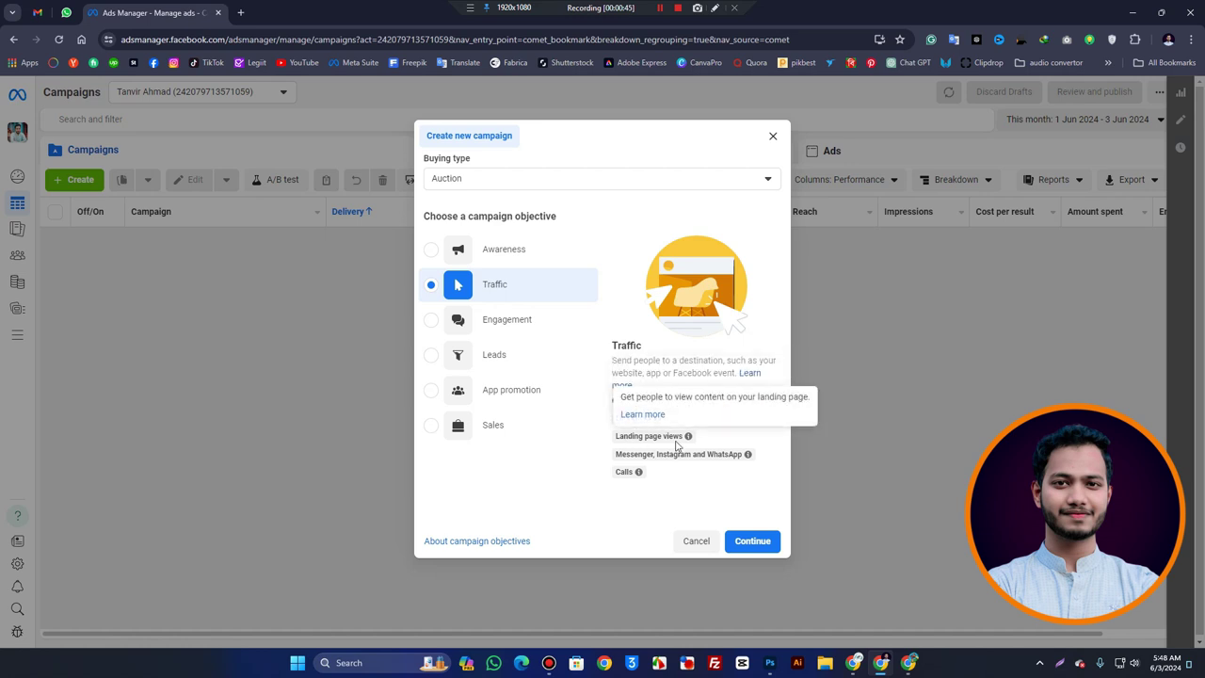
{"action": "mouse_move", "coordinate": [663, 456]}
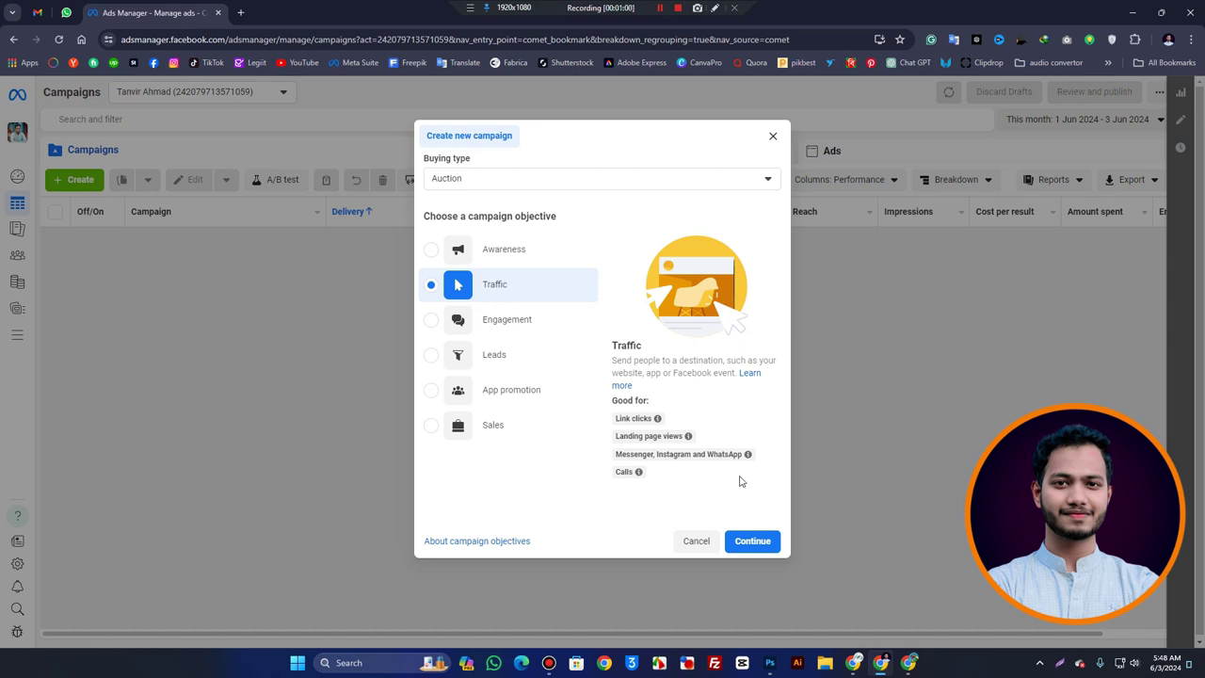
{"action": "left_click", "coordinate": [754, 544]}
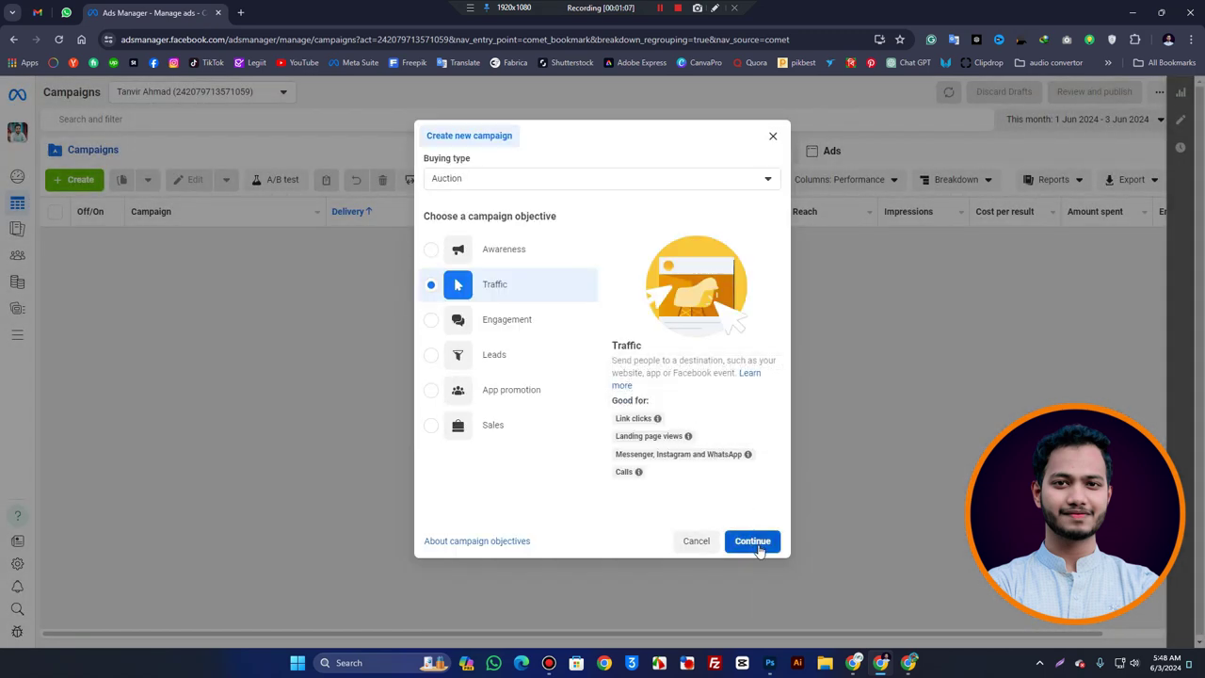
{"action": "left_click", "coordinate": [758, 547]}
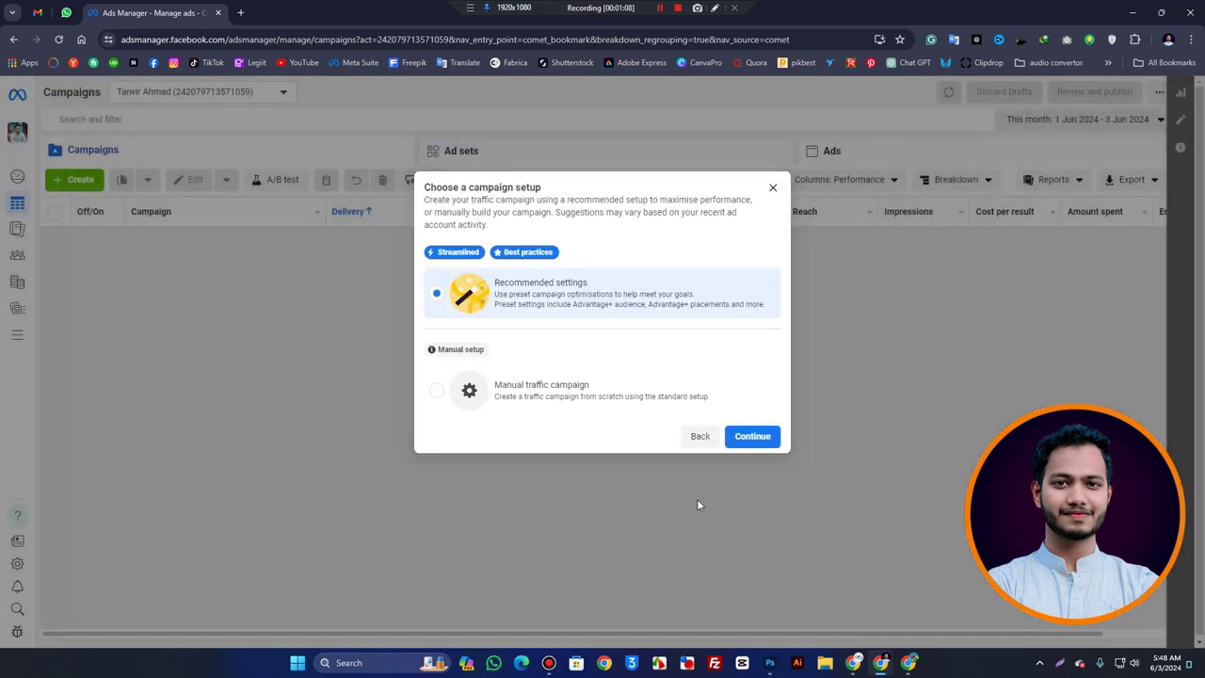
{"action": "left_click", "coordinate": [528, 399]}
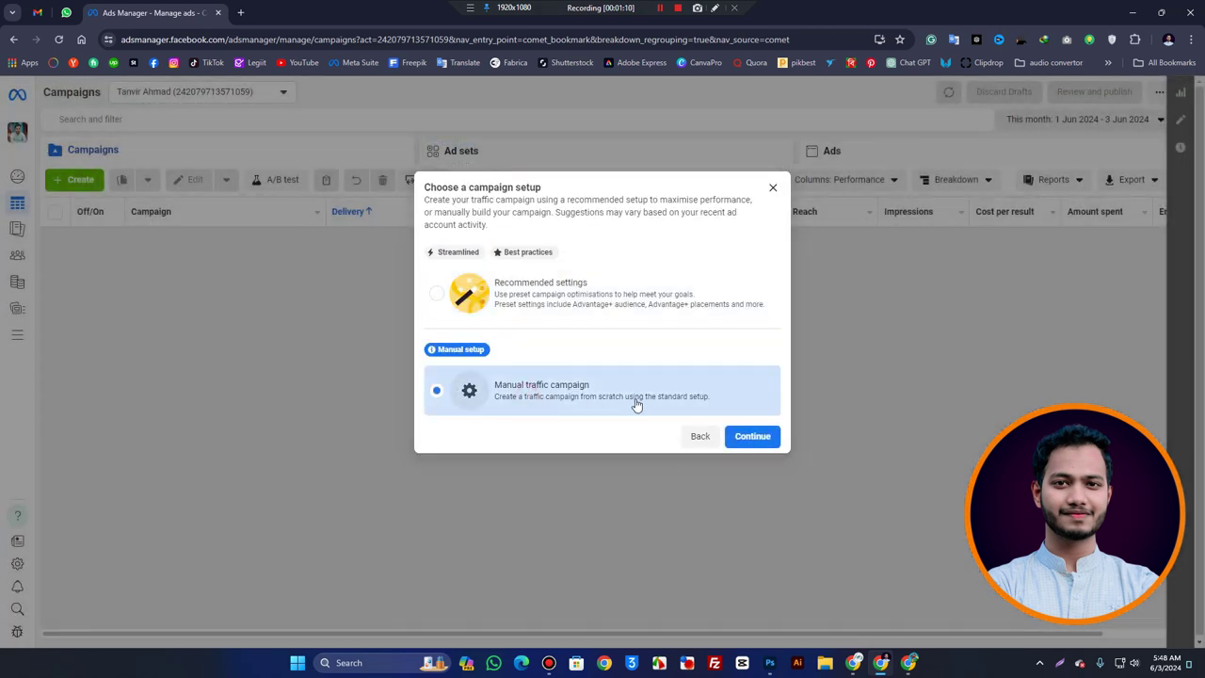
{"action": "left_click", "coordinate": [765, 441]}
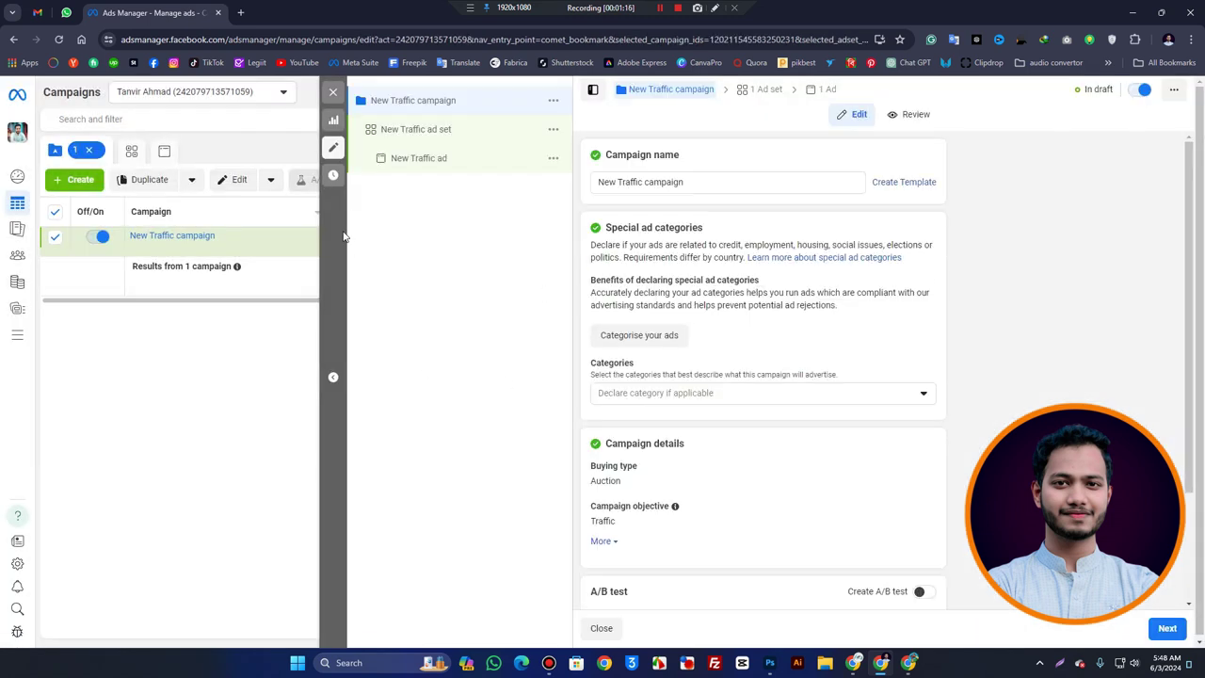
Rename the campaign to "xyz Traffic campaign" and review the special ad category options without declaring any.
{"action": "double_click", "coordinate": [614, 183]}
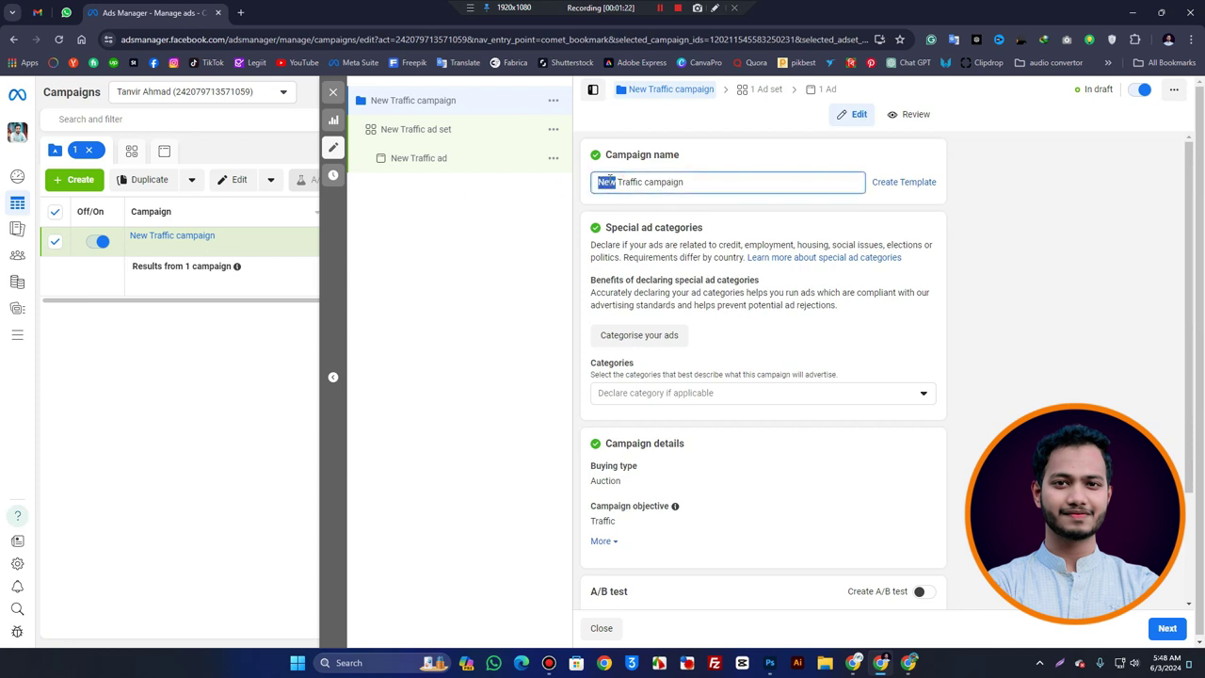
{"action": "type", "text": "xyz"}
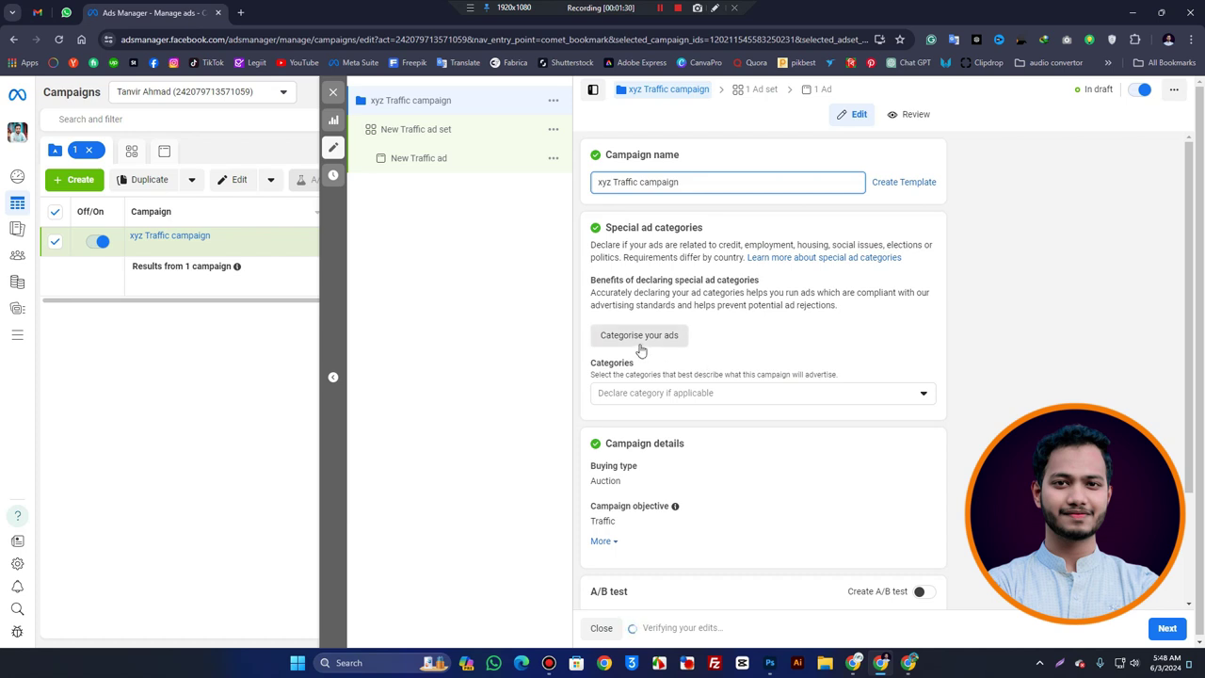
{"action": "left_click", "coordinate": [668, 395]}
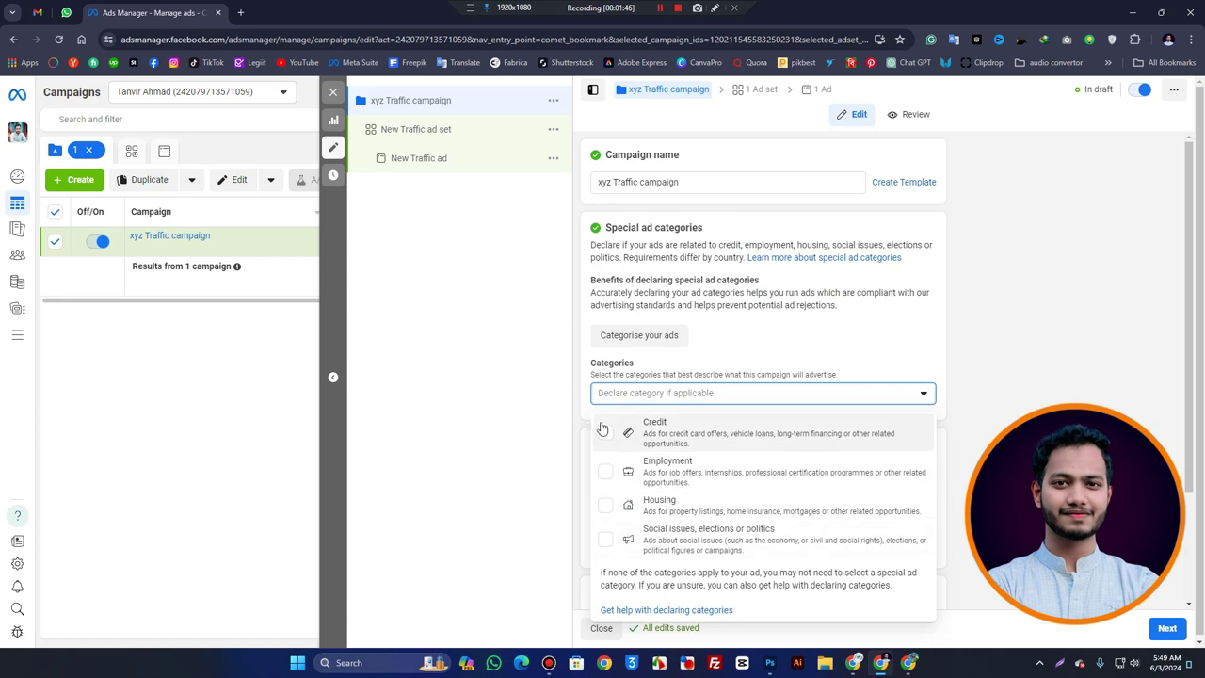
{"action": "left_click", "coordinate": [575, 388]}
Turn on the A/B test and Advantage campaign budget for the campaign.
{"action": "scroll", "coordinate": [574, 386], "scroll_direction": "down", "scroll_amount": 2}
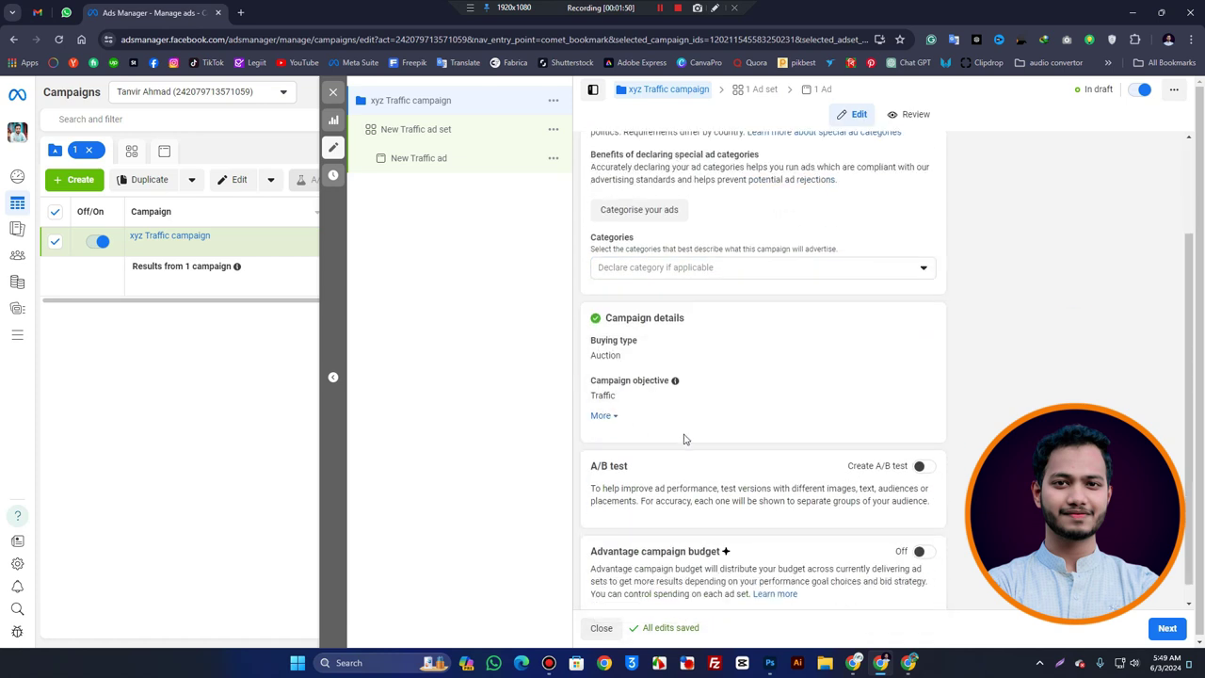
{"action": "scroll", "coordinate": [678, 440], "scroll_direction": "down", "scroll_amount": 1}
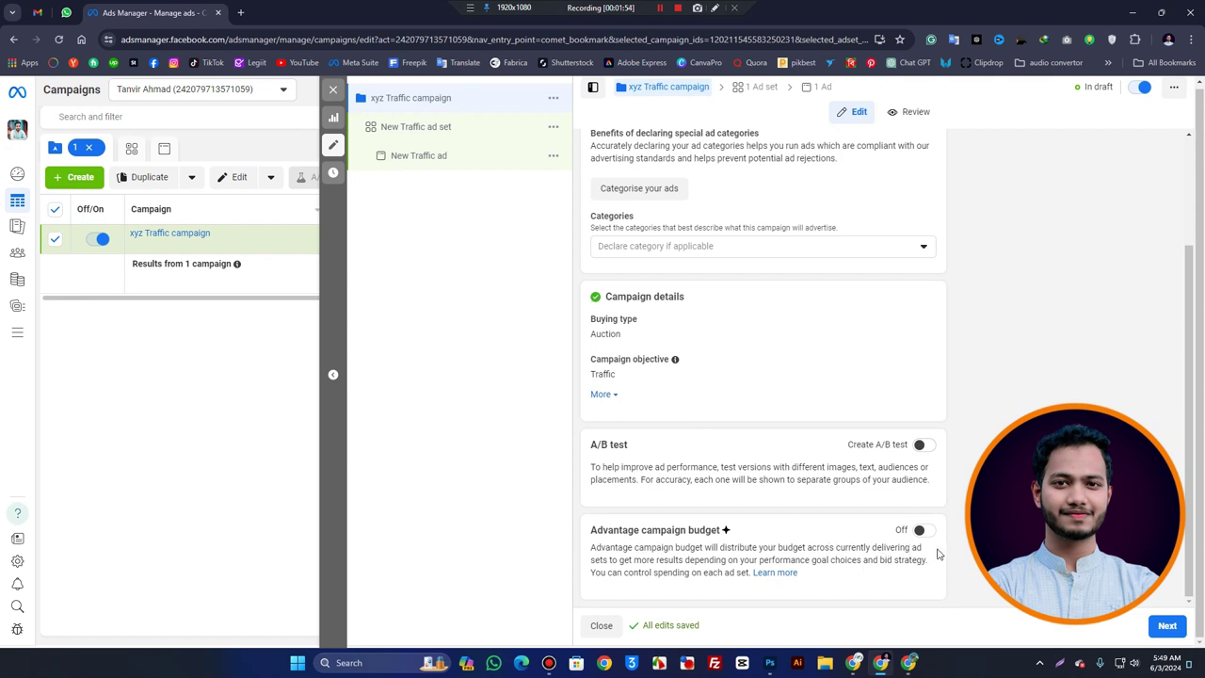
{"action": "left_click", "coordinate": [927, 447]}
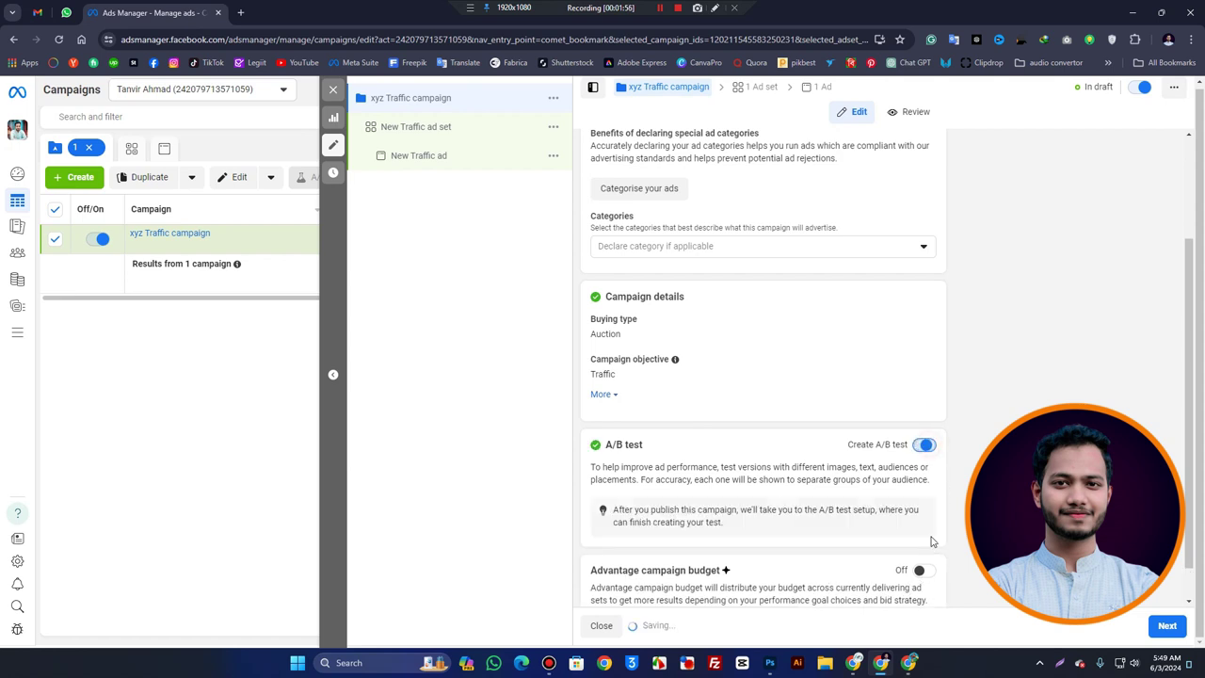
{"action": "left_click", "coordinate": [920, 570]}
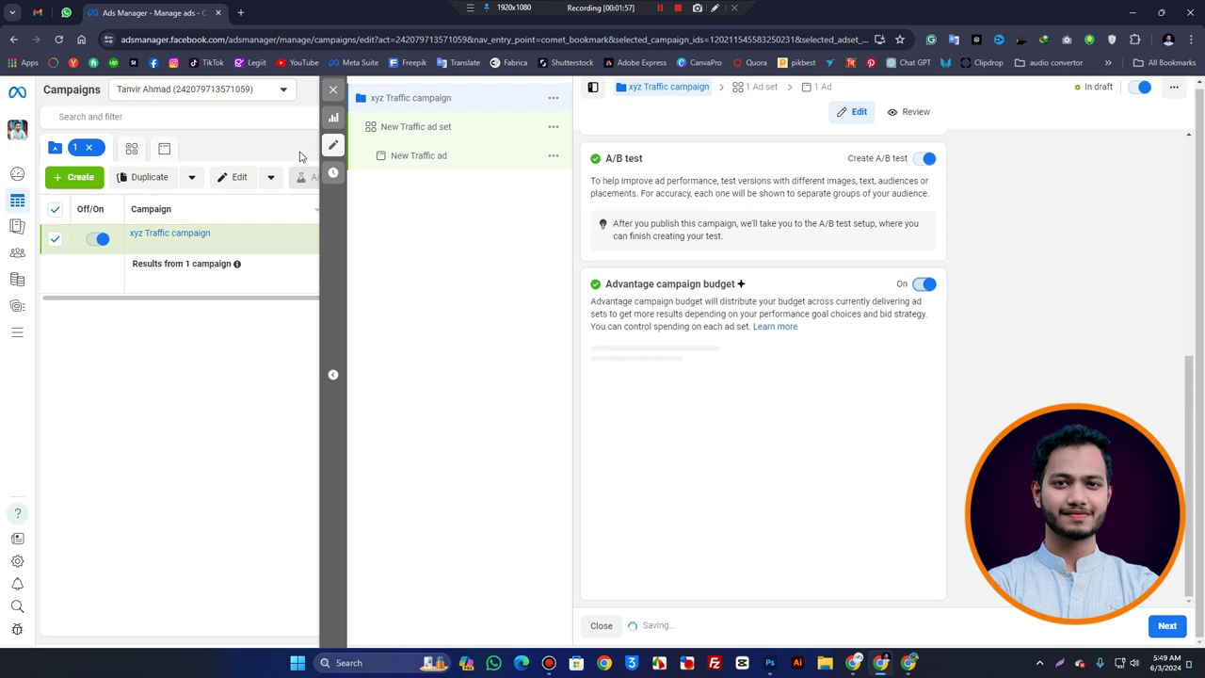
Rename the campaign's ad set to "xyz Traffic ad set".
{"action": "left_click", "coordinate": [412, 128]}
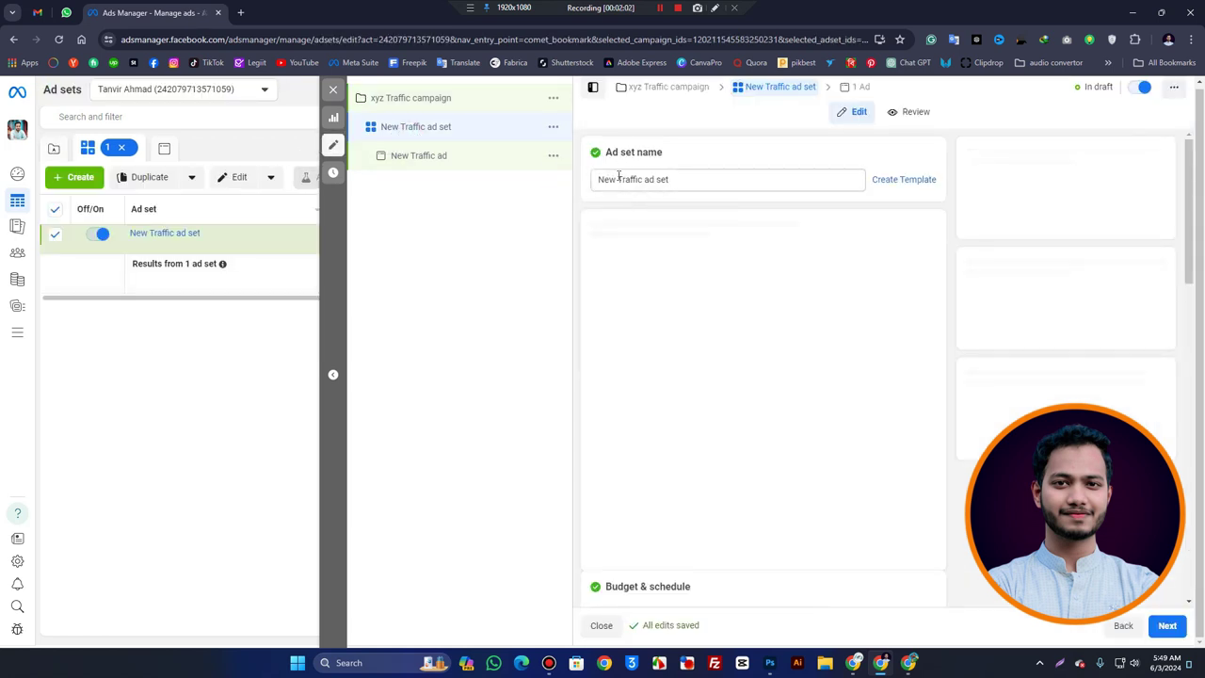
{"action": "double_click", "coordinate": [609, 179]}
{"action": "type", "text": "xyz"}
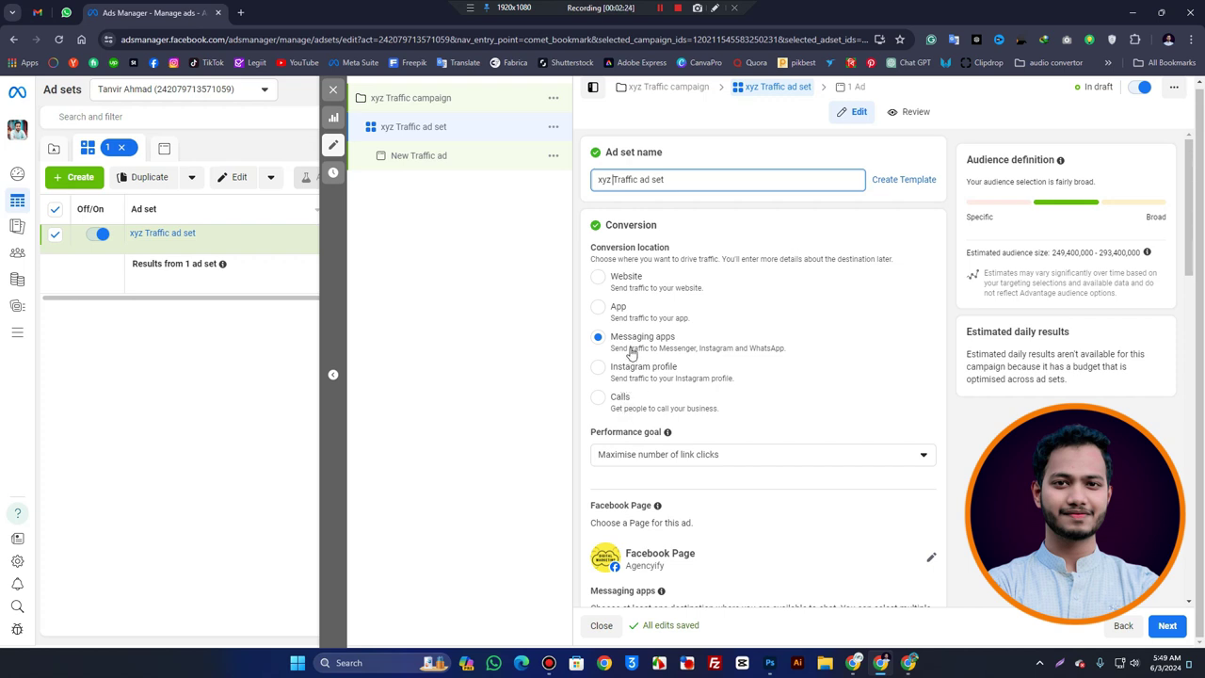
Try the Website, App and Messaging apps conversion locations, and set the ad set's conversion location to Calls.
{"action": "left_click", "coordinate": [623, 278]}
{"action": "left_click", "coordinate": [612, 309]}
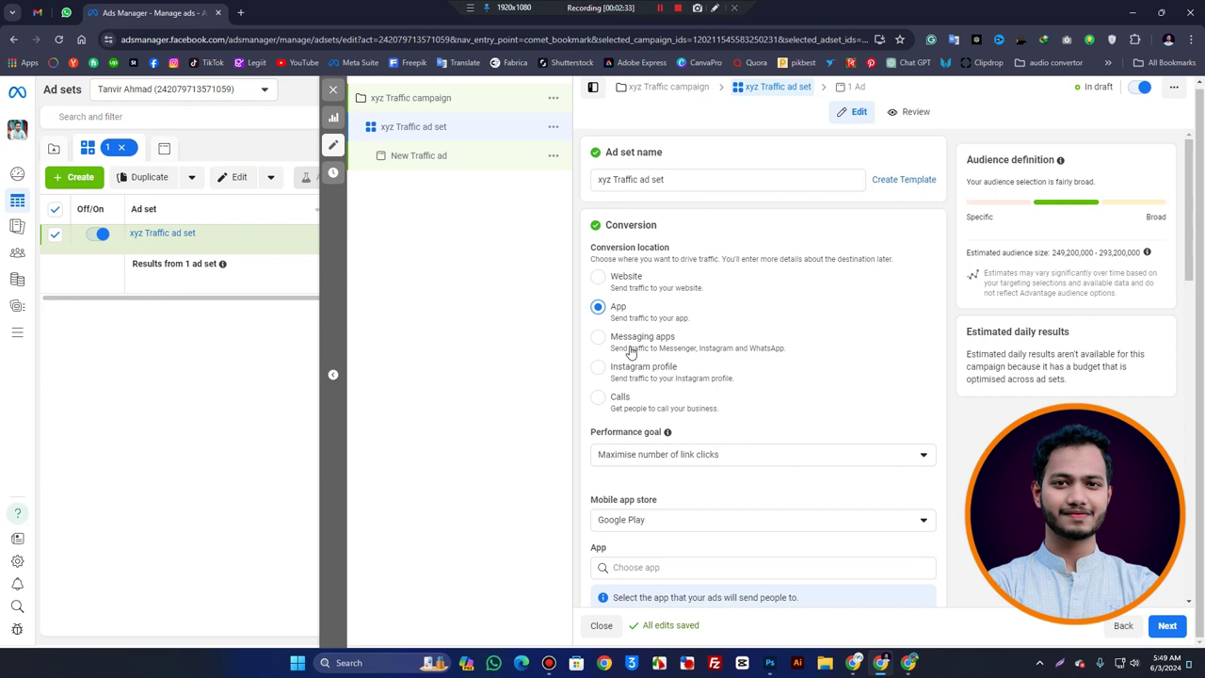
{"action": "left_click", "coordinate": [630, 348]}
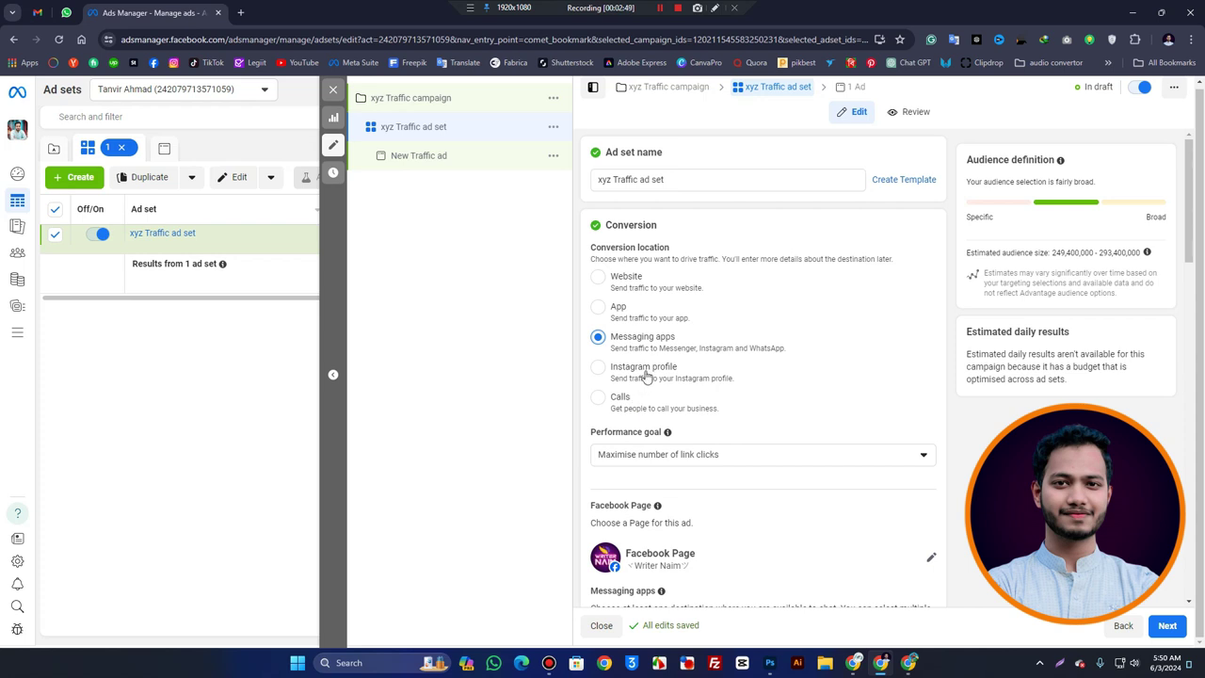
{"action": "left_click", "coordinate": [617, 400]}
{"action": "key", "text": "Return"}
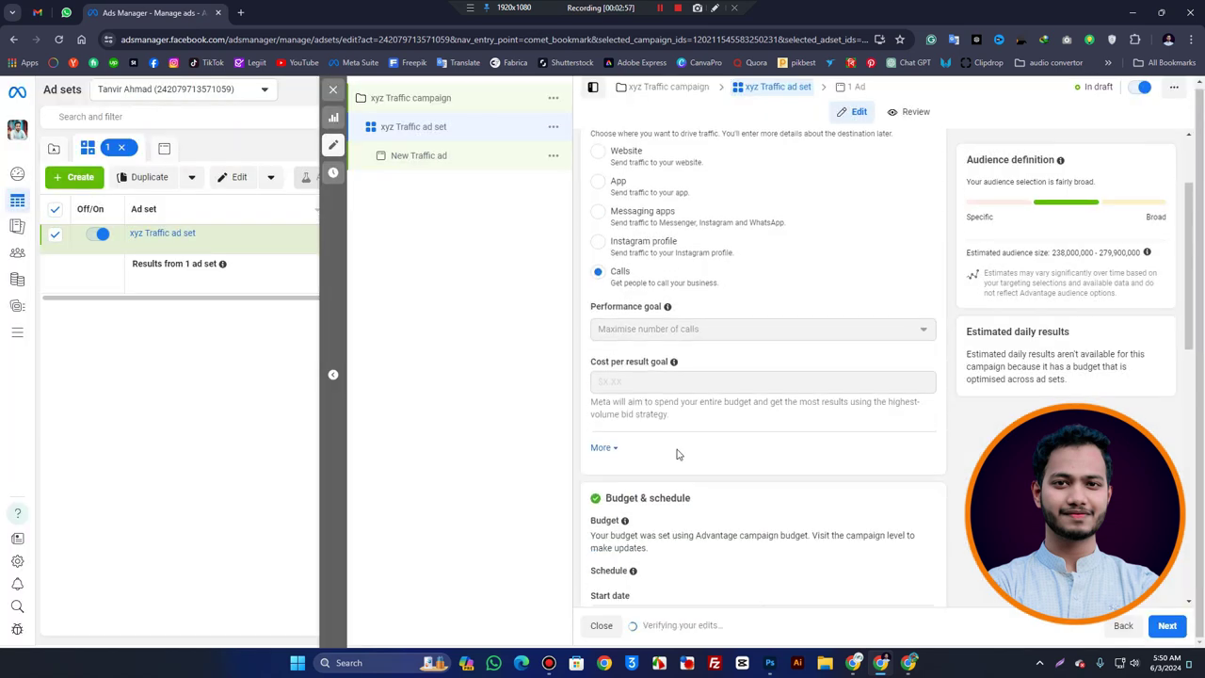
Schedule the ad set to start on 3 June 2024 at 10:00, without an end date.
{"action": "scroll", "coordinate": [609, 422], "scroll_direction": "down", "scroll_amount": 3}
{"action": "scroll", "coordinate": [606, 450], "scroll_direction": "down", "scroll_amount": 2}
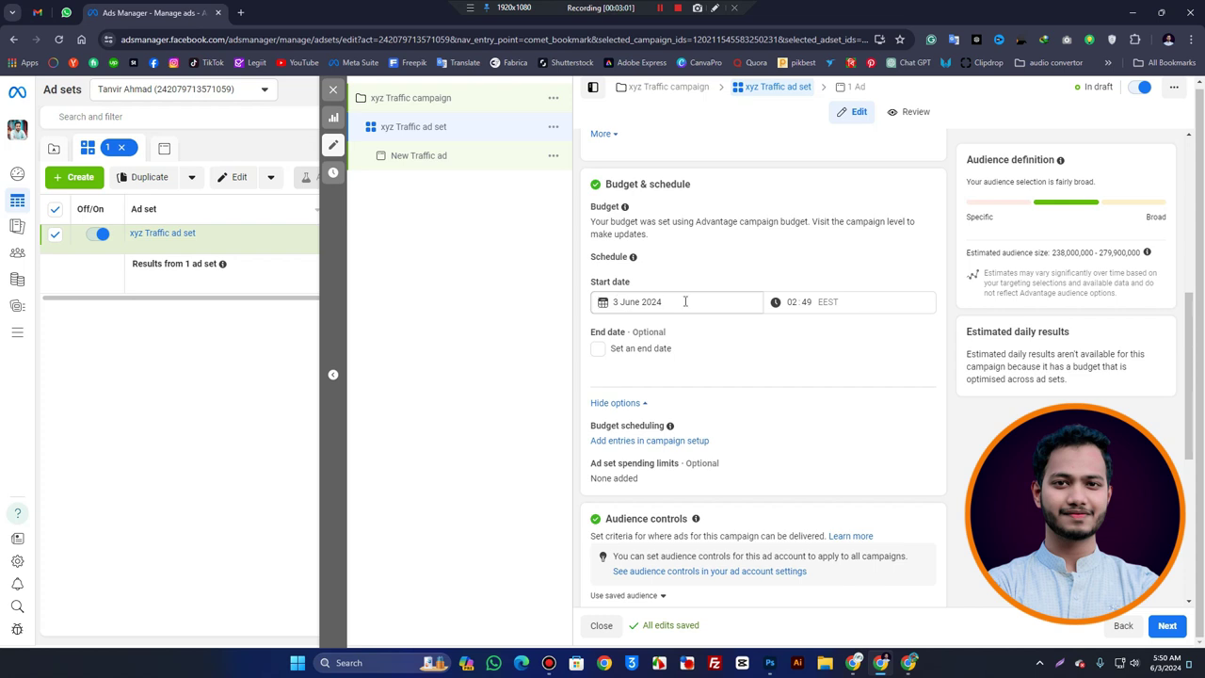
{"action": "left_click", "coordinate": [685, 302]}
{"action": "left_click", "coordinate": [628, 303]}
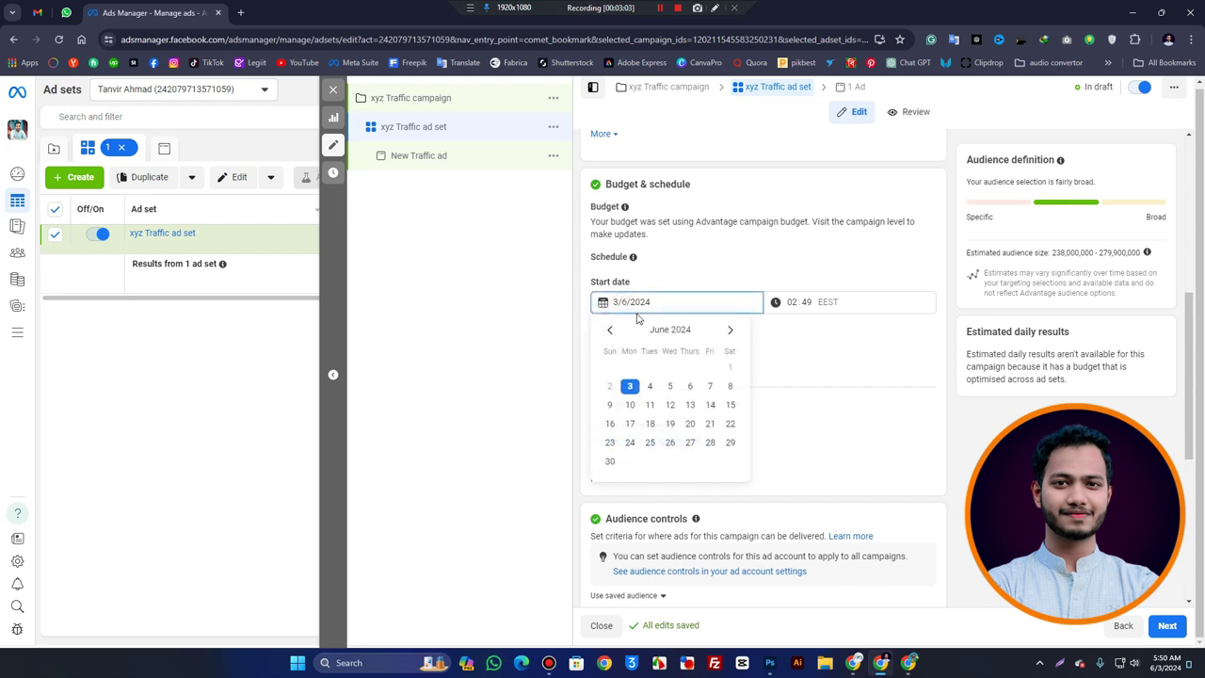
{"action": "left_click", "coordinate": [630, 388]}
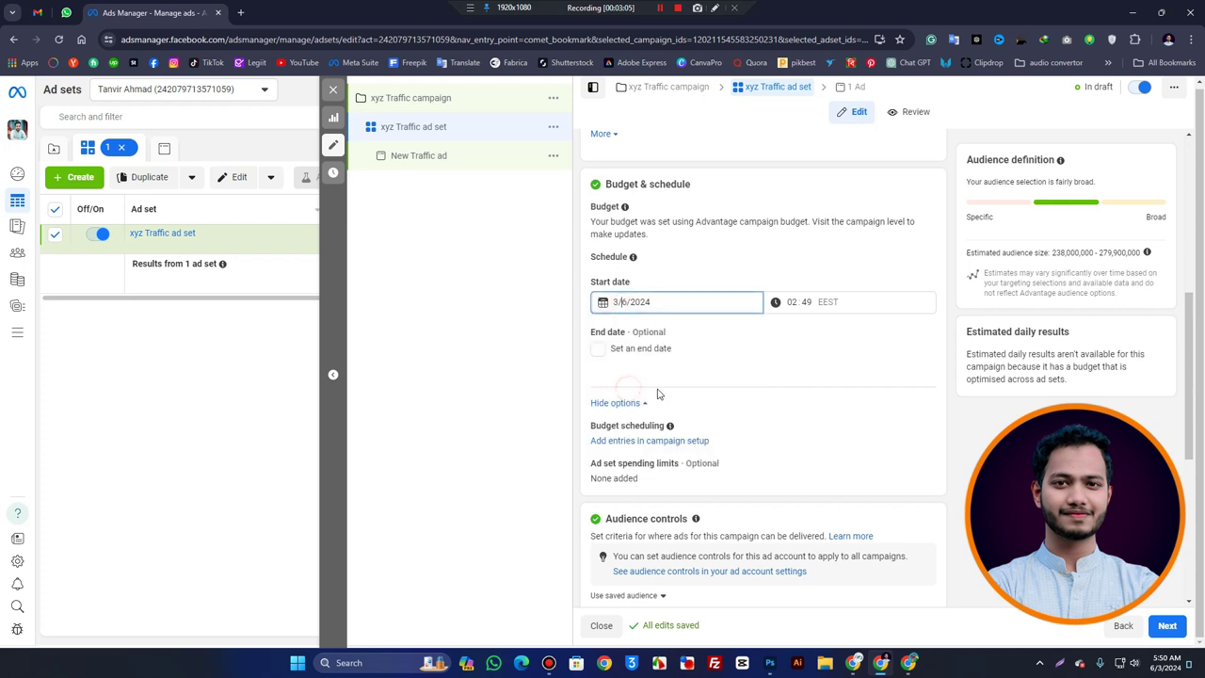
{"action": "left_click", "coordinate": [808, 302]}
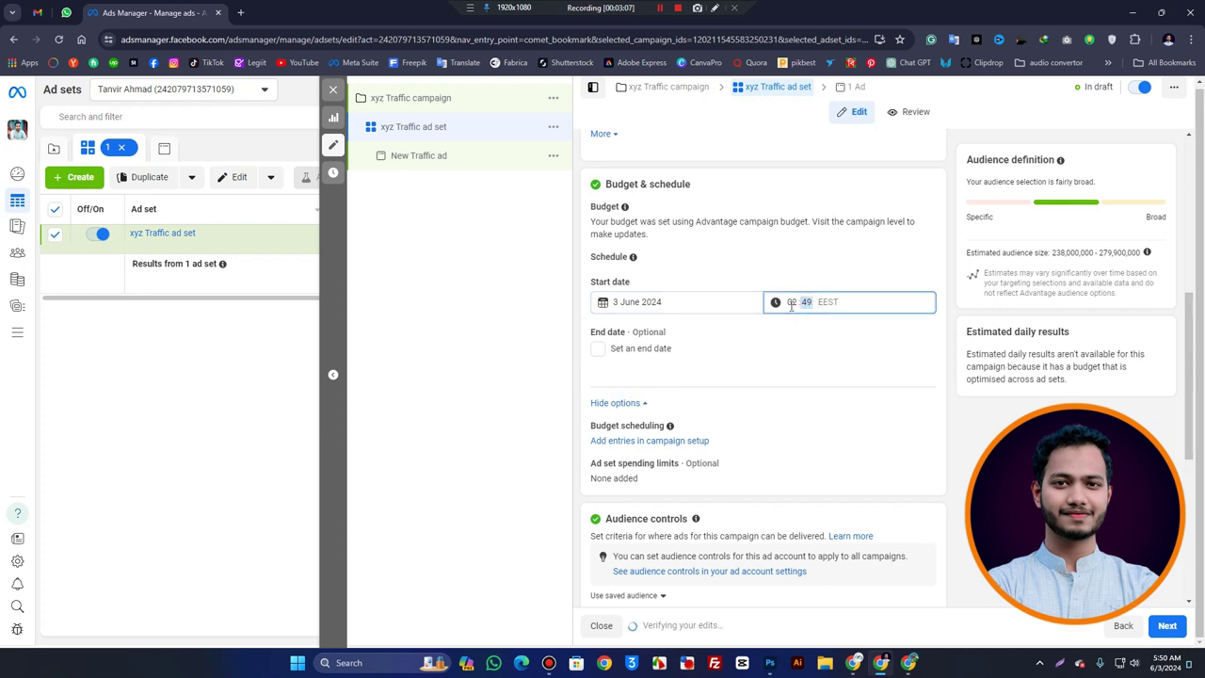
{"action": "type", "text": "49"}
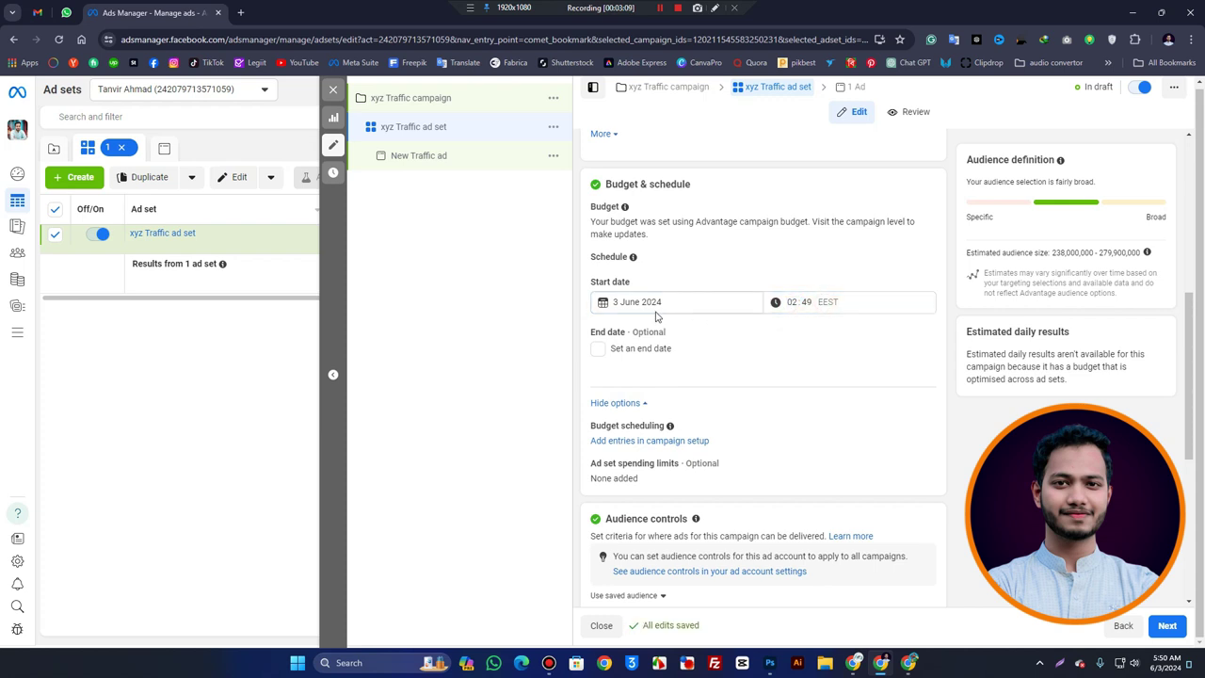
{"action": "left_click", "coordinate": [794, 305]}
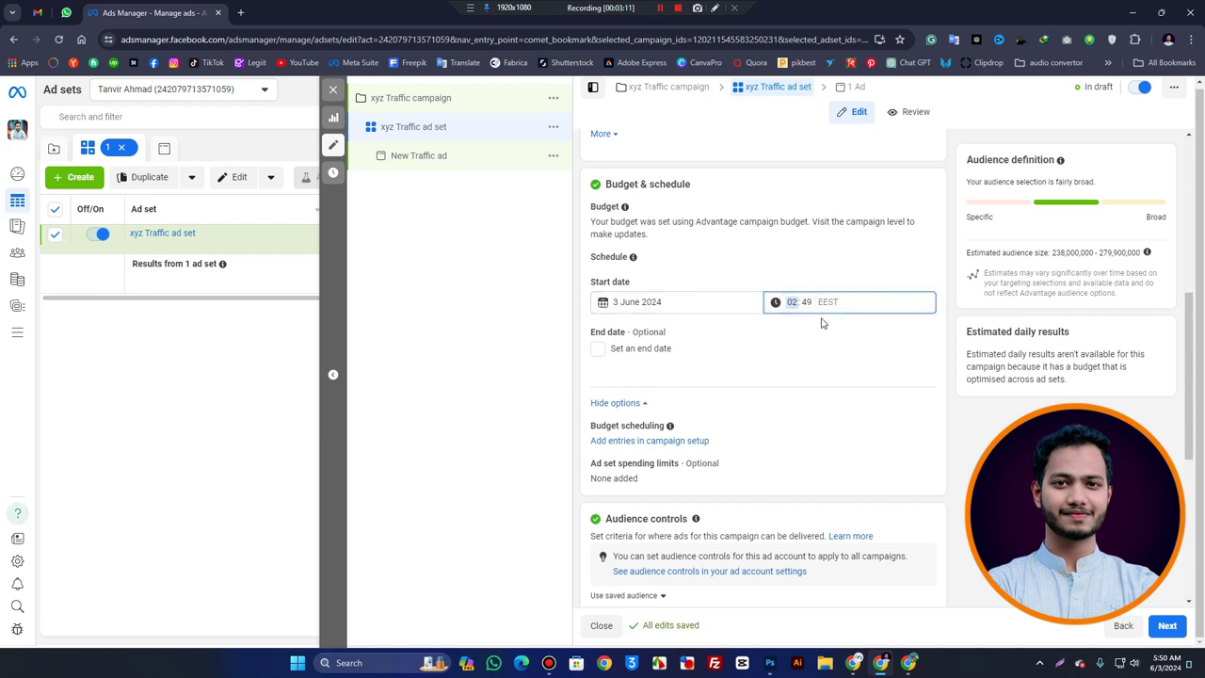
{"action": "left_click", "coordinate": [806, 302]}
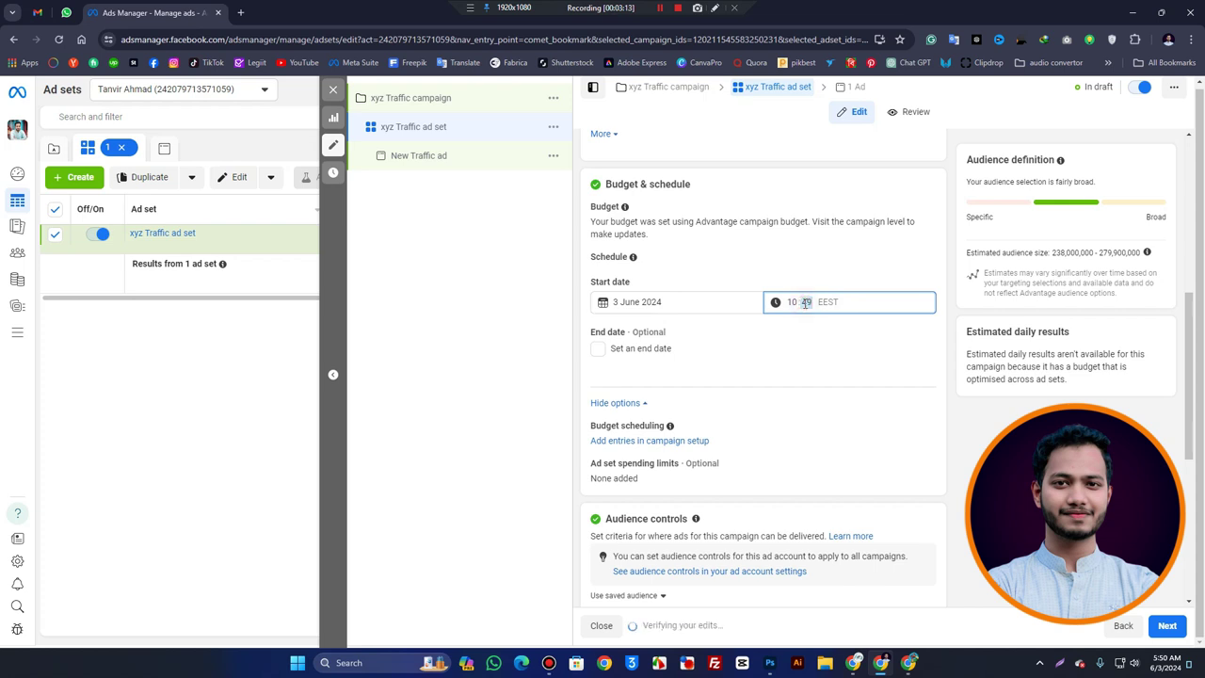
{"action": "left_click", "coordinate": [601, 341]}
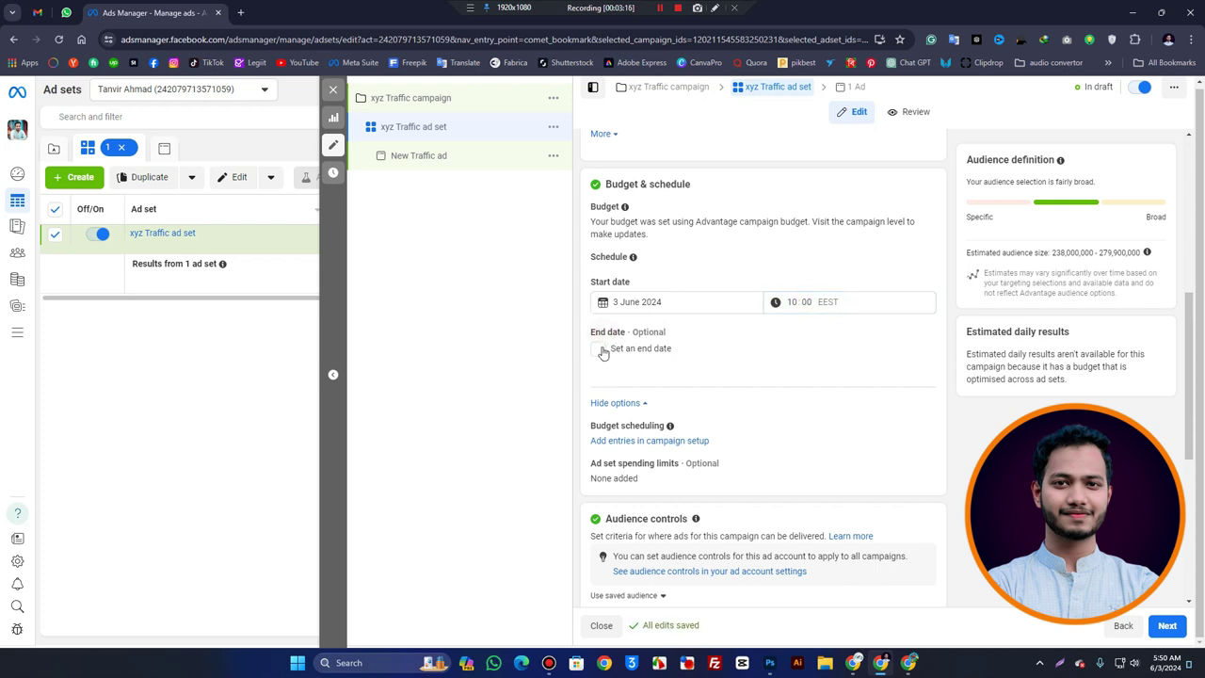
Examine the additional budget options and the ad set spending limits setting without applying a limit.
{"action": "scroll", "coordinate": [603, 353], "scroll_direction": "down", "scroll_amount": 1}
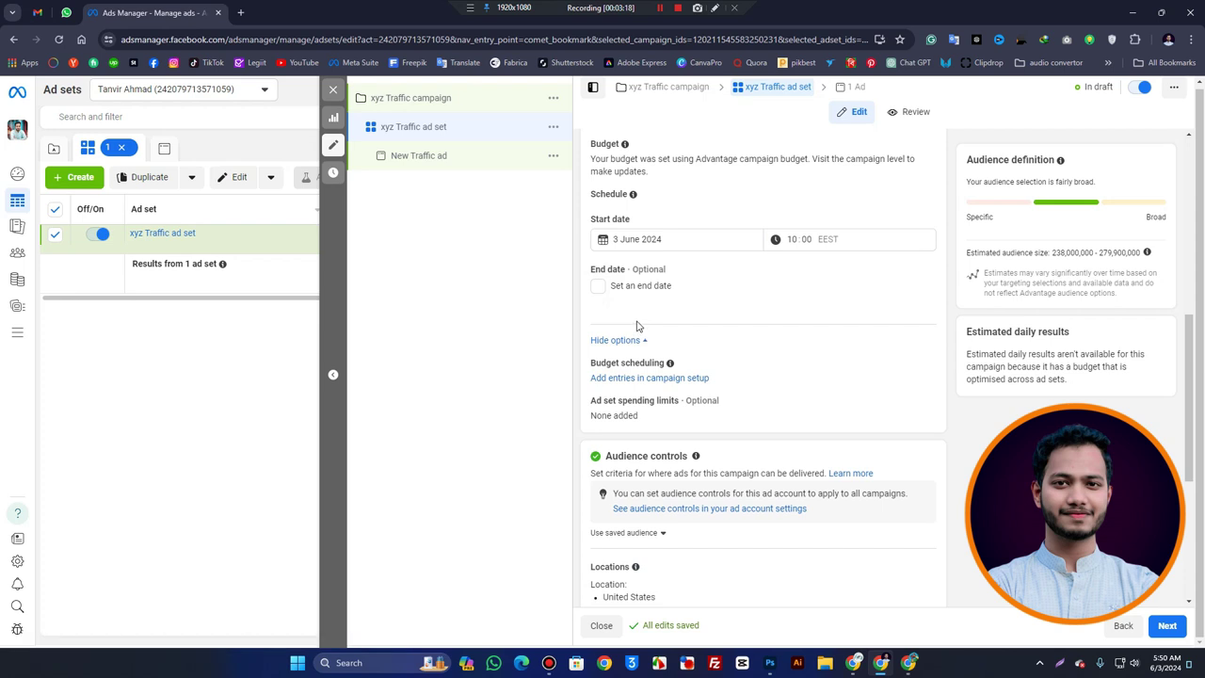
{"action": "scroll", "coordinate": [636, 327], "scroll_direction": "down", "scroll_amount": 1}
{"action": "left_click", "coordinate": [625, 277]}
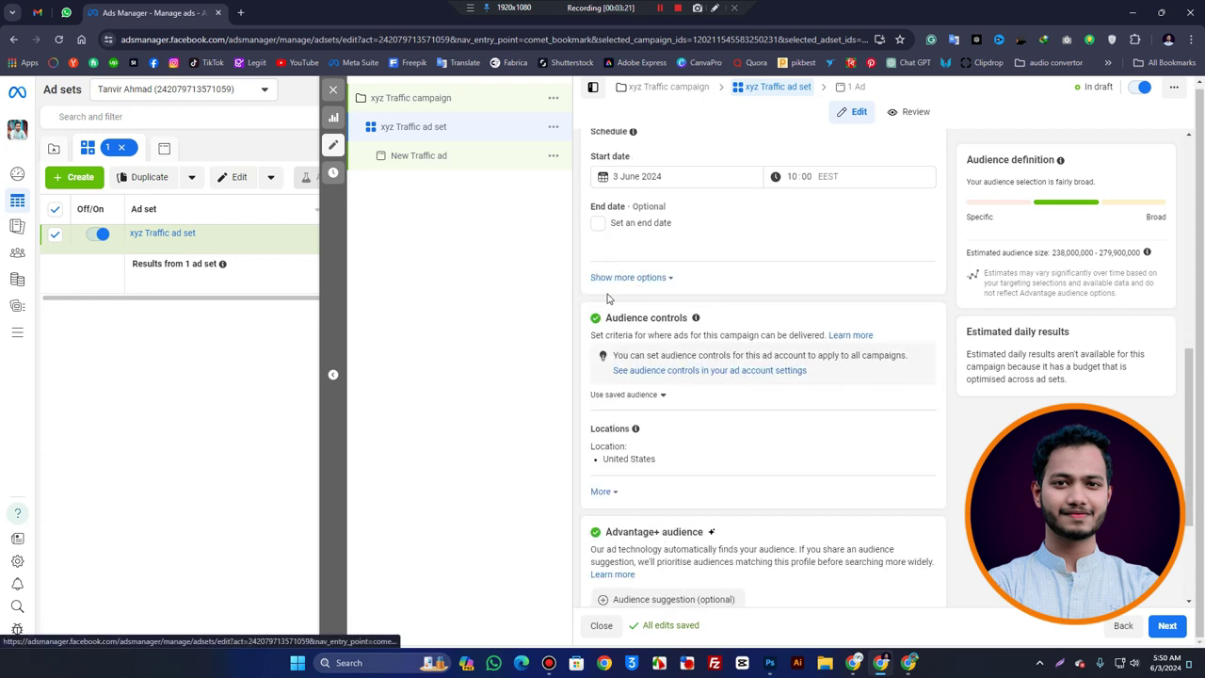
{"action": "left_click", "coordinate": [631, 279]}
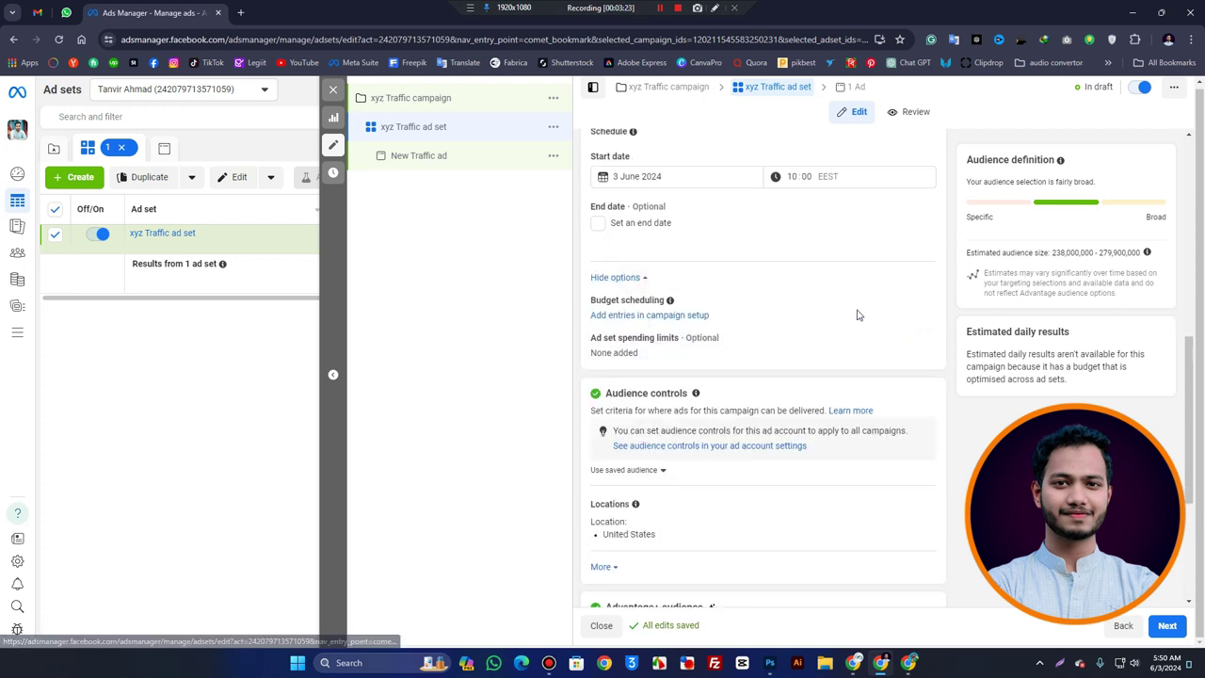
{"action": "left_click", "coordinate": [923, 320]}
{"action": "left_click", "coordinate": [603, 353]}
{"action": "left_click", "coordinate": [598, 354]}
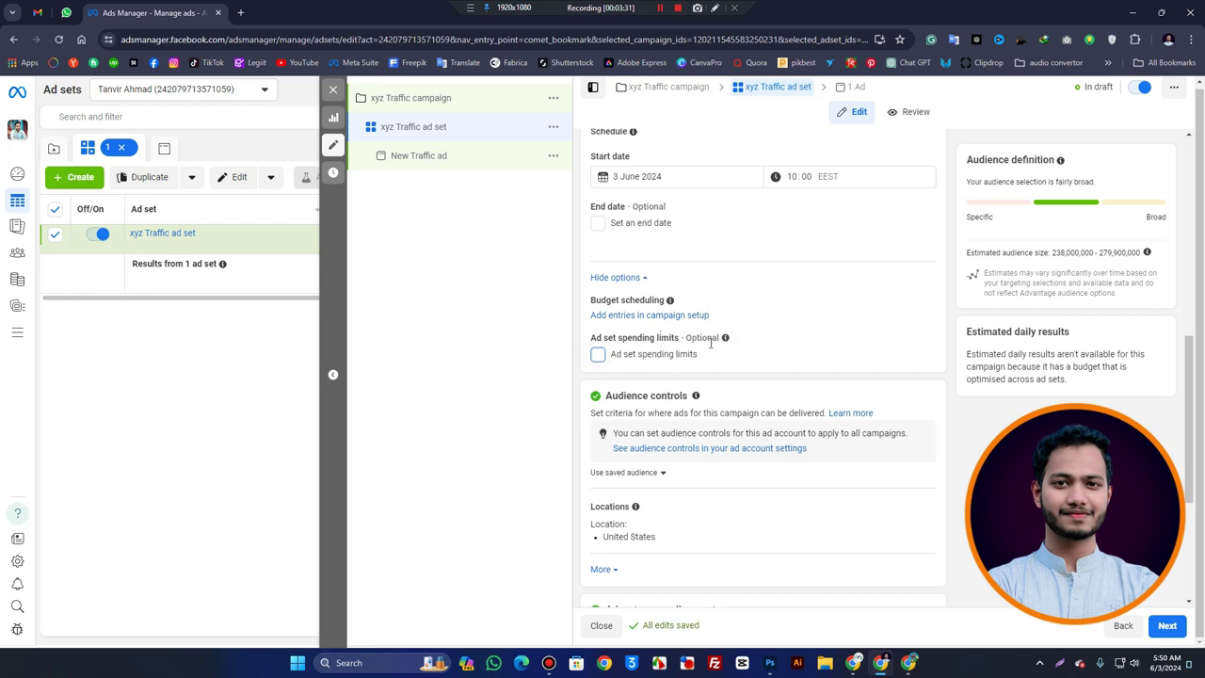
Replace United States with Bangladesh as the included location in the ad set's audience controls.
{"action": "scroll", "coordinate": [753, 380], "scroll_direction": "down", "scroll_amount": 2}
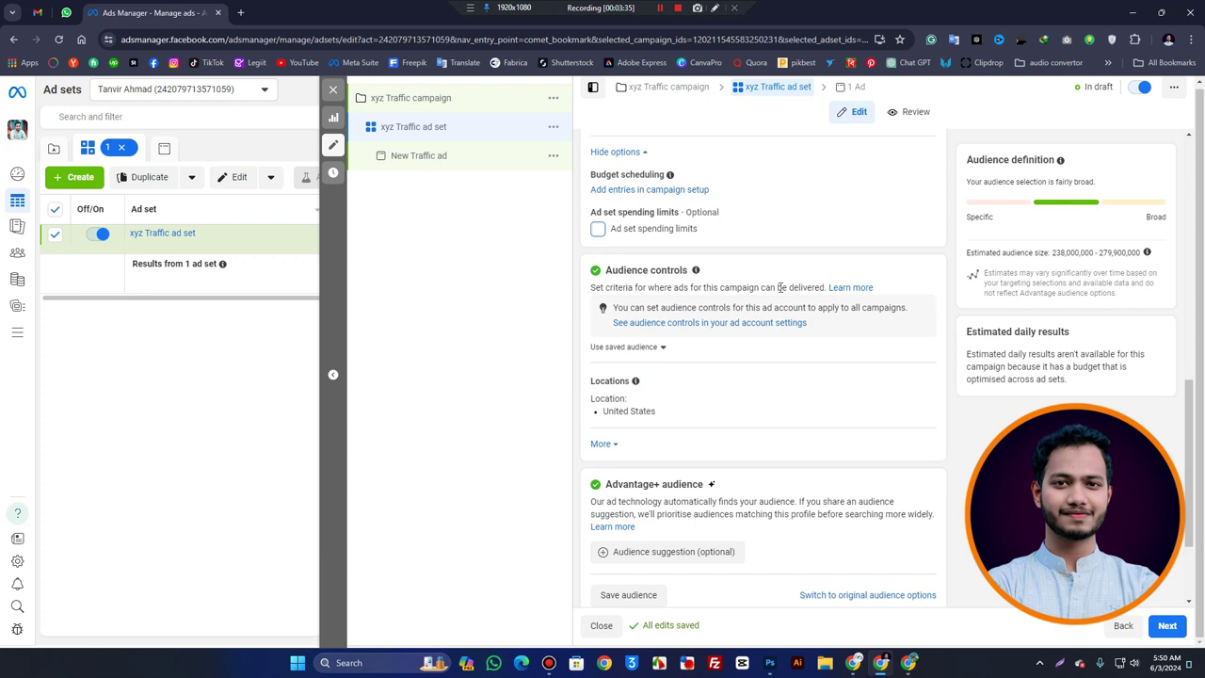
{"action": "scroll", "coordinate": [780, 287], "scroll_direction": "down", "scroll_amount": 2}
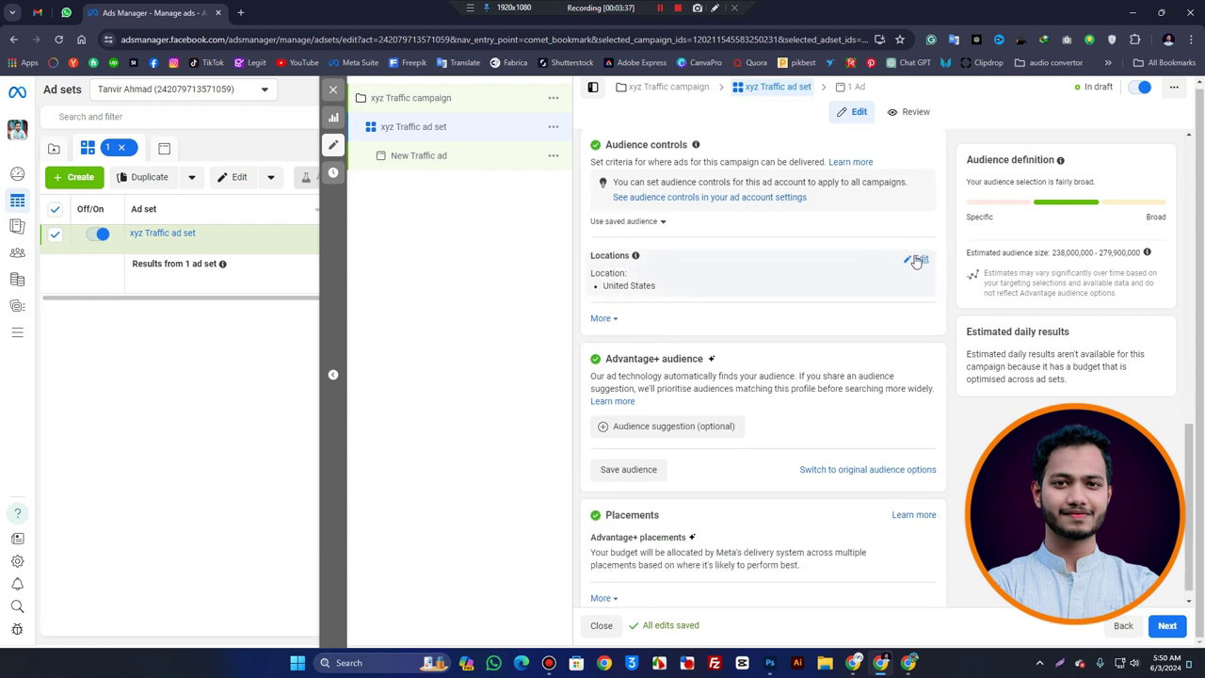
{"action": "left_click", "coordinate": [918, 259]}
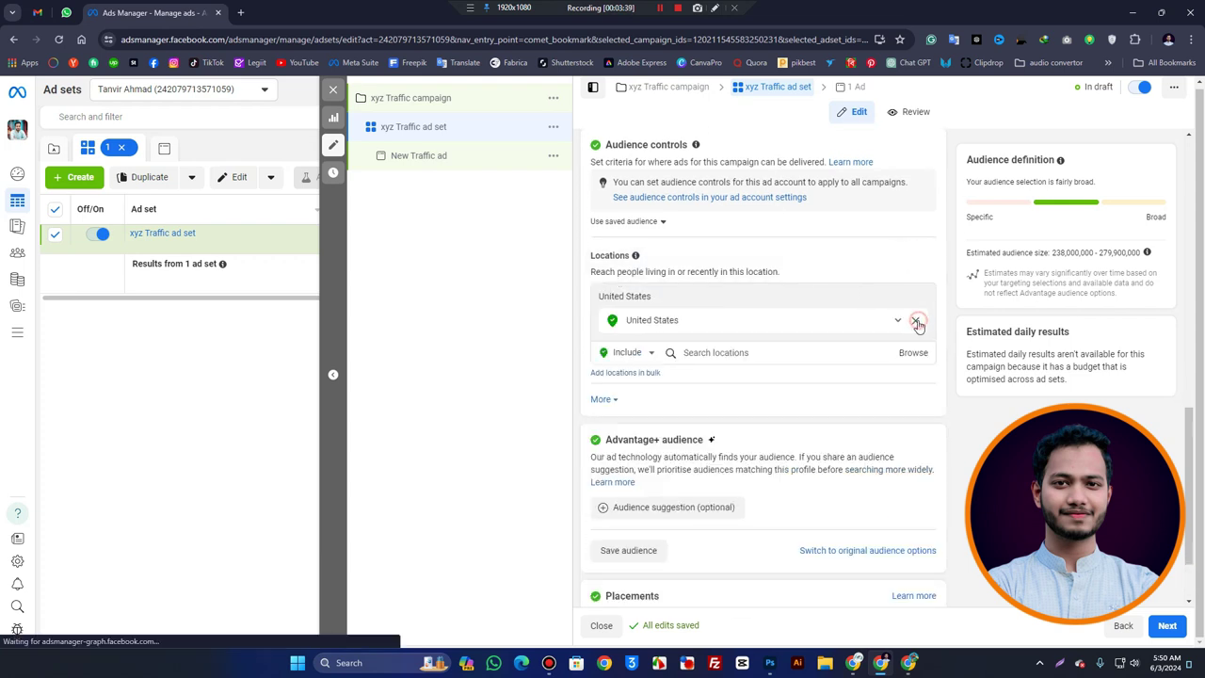
{"action": "left_click", "coordinate": [918, 323]}
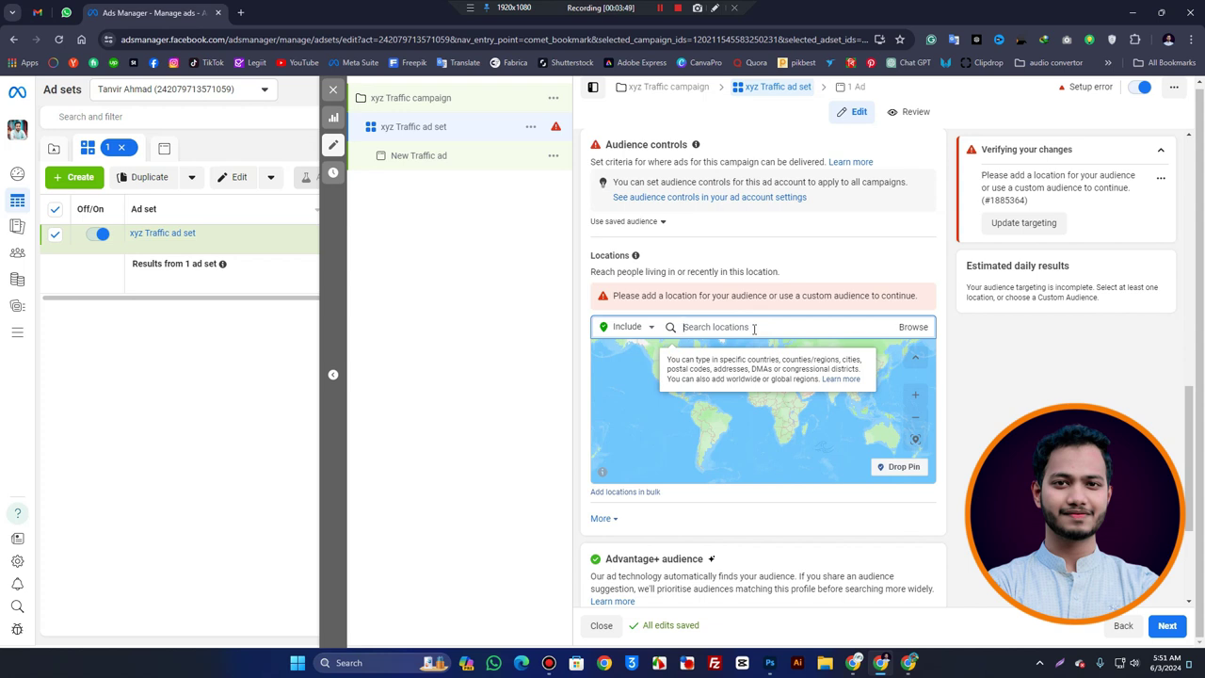
{"action": "type", "text": "ba"}
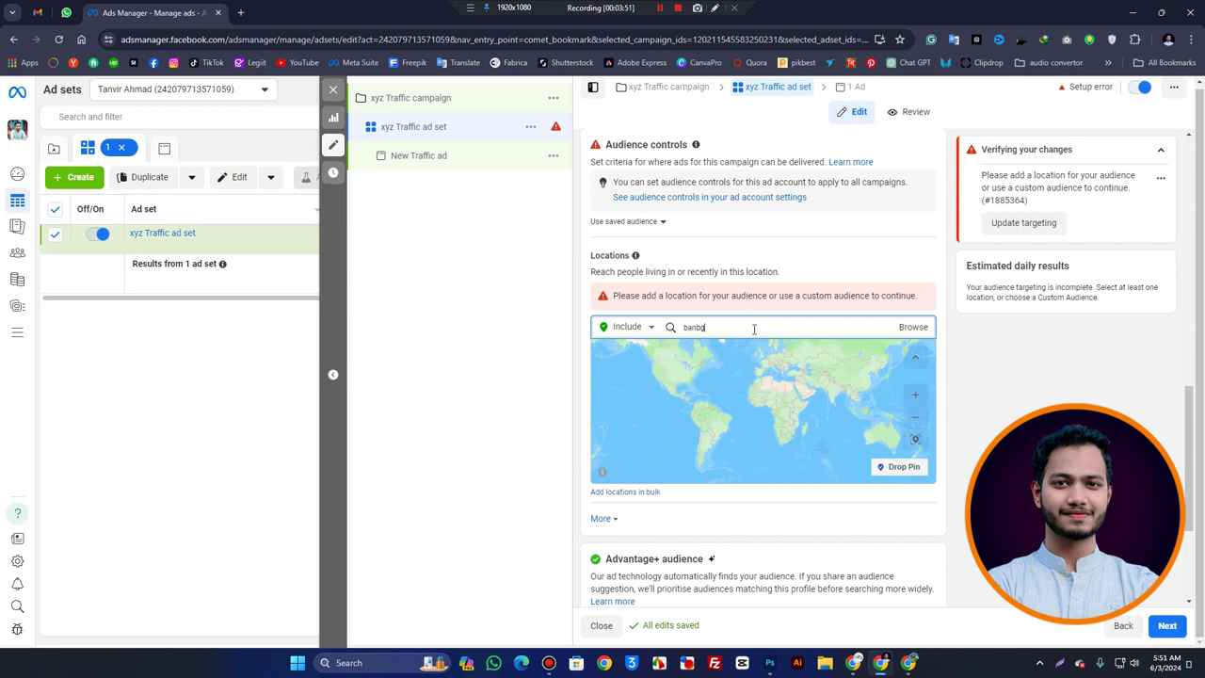
{"action": "type", "text": "n"}
{"action": "left_click", "coordinate": [750, 352]}
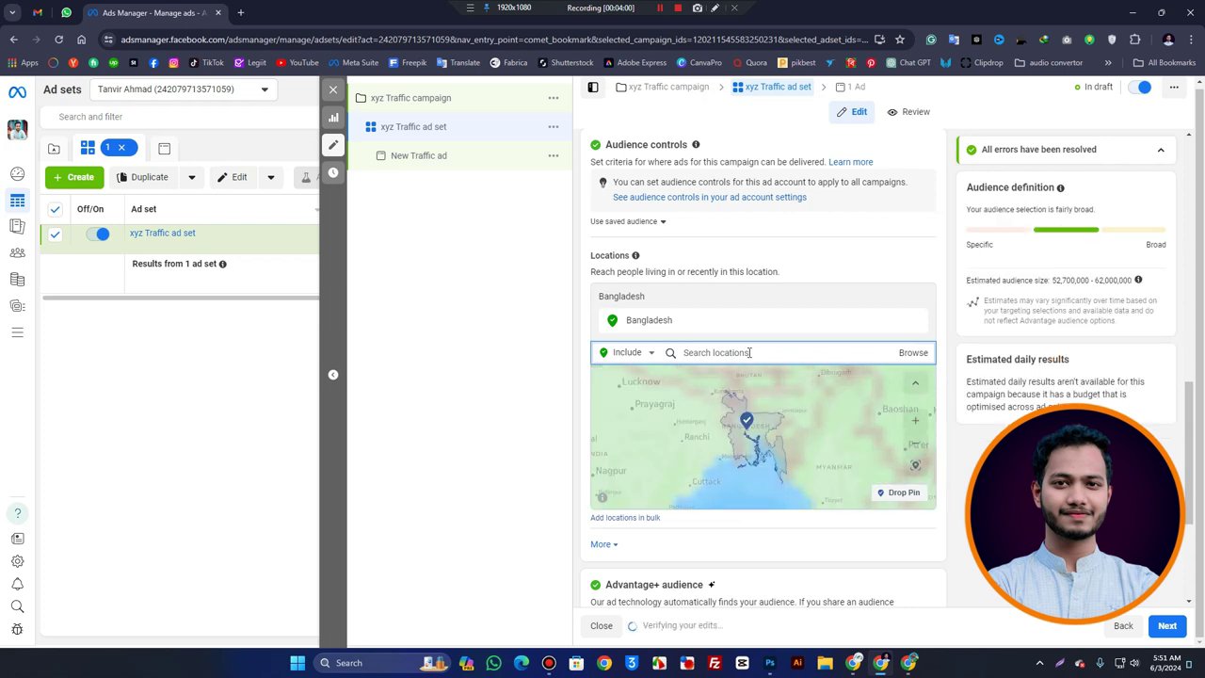
Exclude Rajshahi Division, Bangladesh from the audience locations.
{"action": "left_click", "coordinate": [627, 352]}
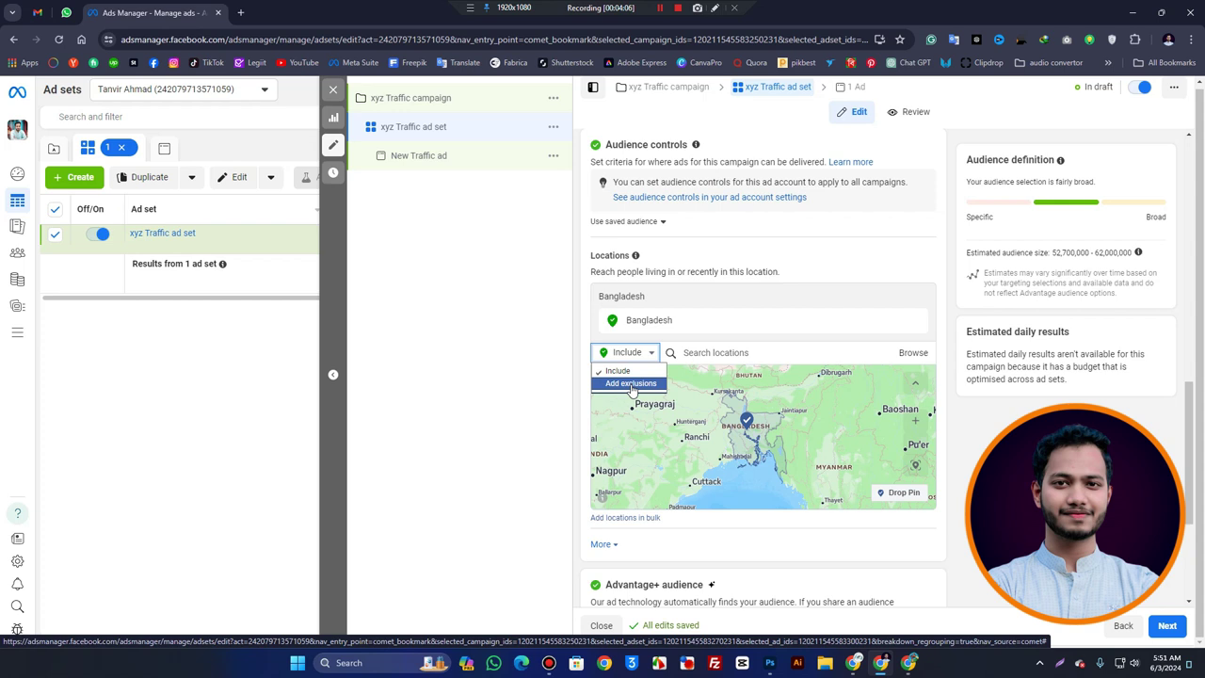
{"action": "left_click", "coordinate": [632, 386]}
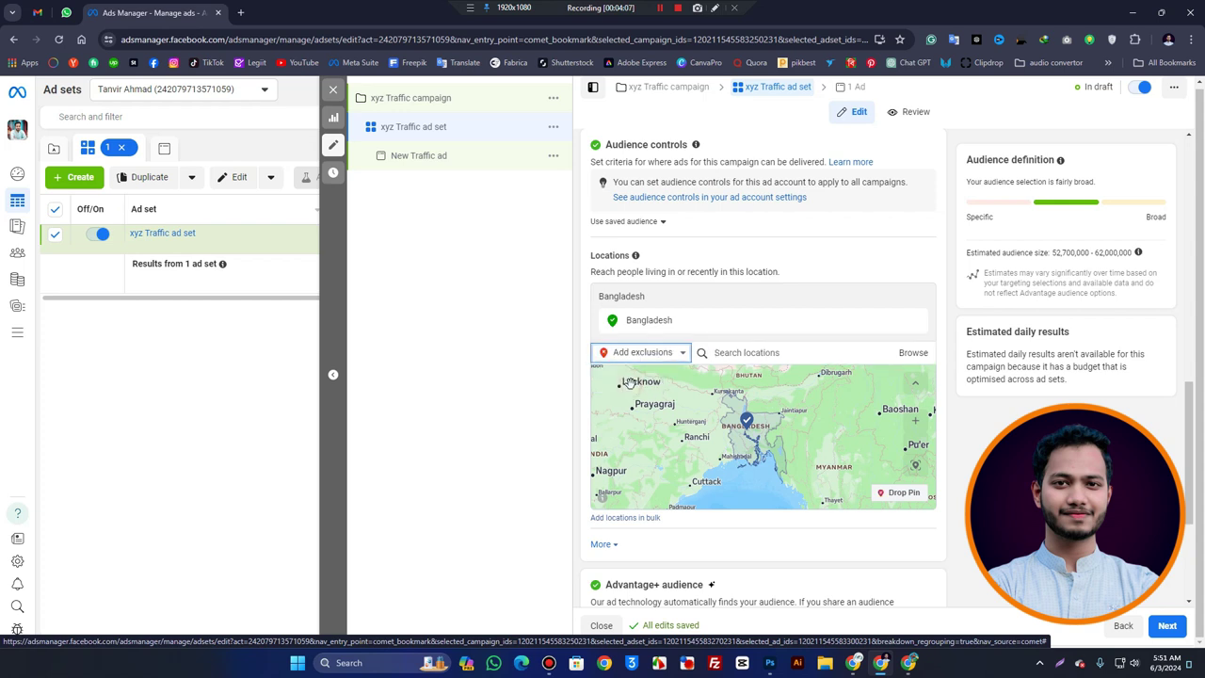
{"action": "left_click", "coordinate": [741, 354]}
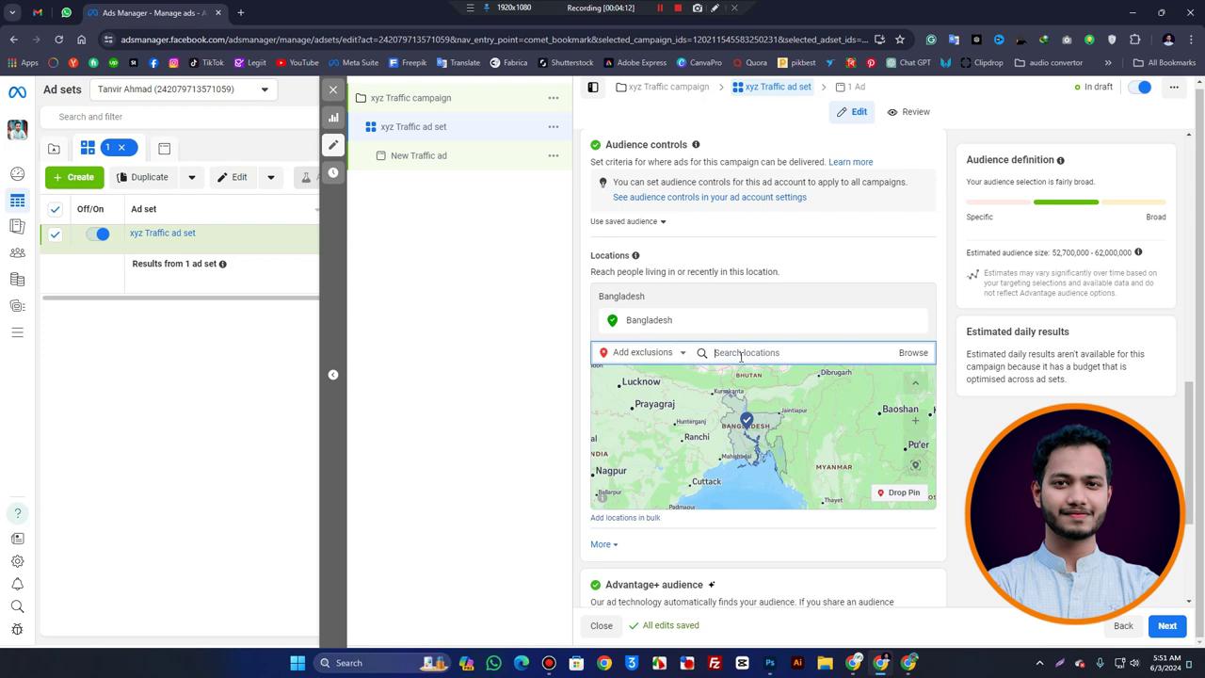
{"action": "type", "text": "rajsa"}
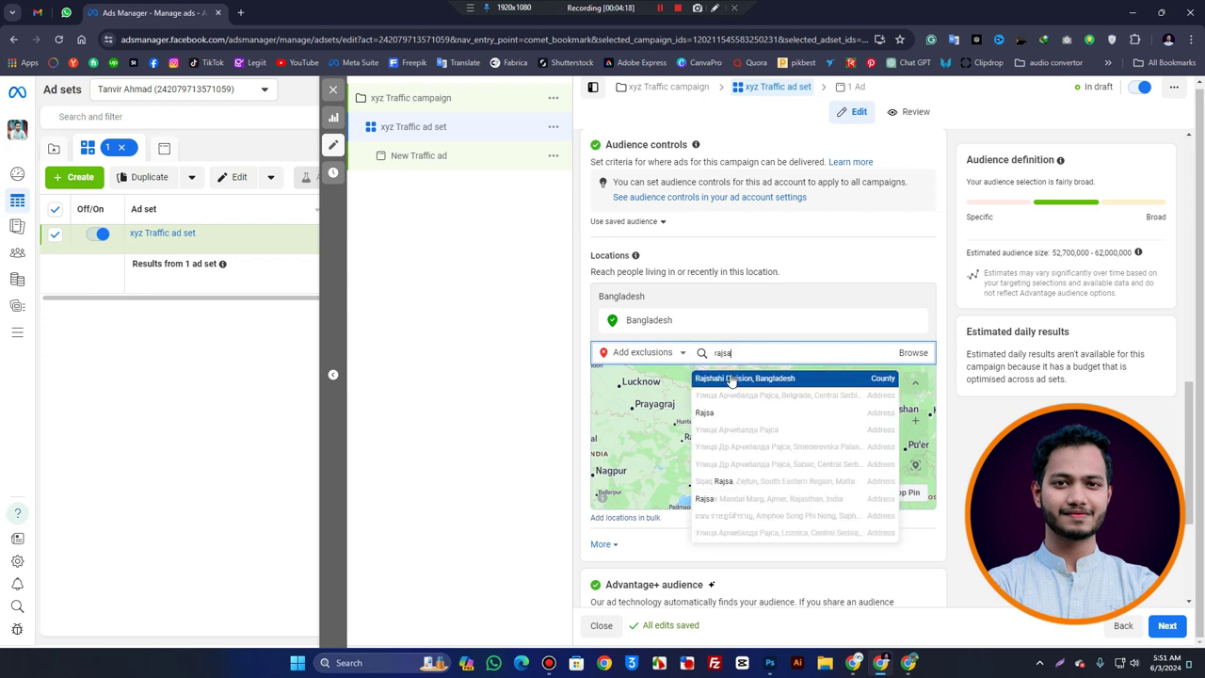
{"action": "left_click", "coordinate": [727, 378]}
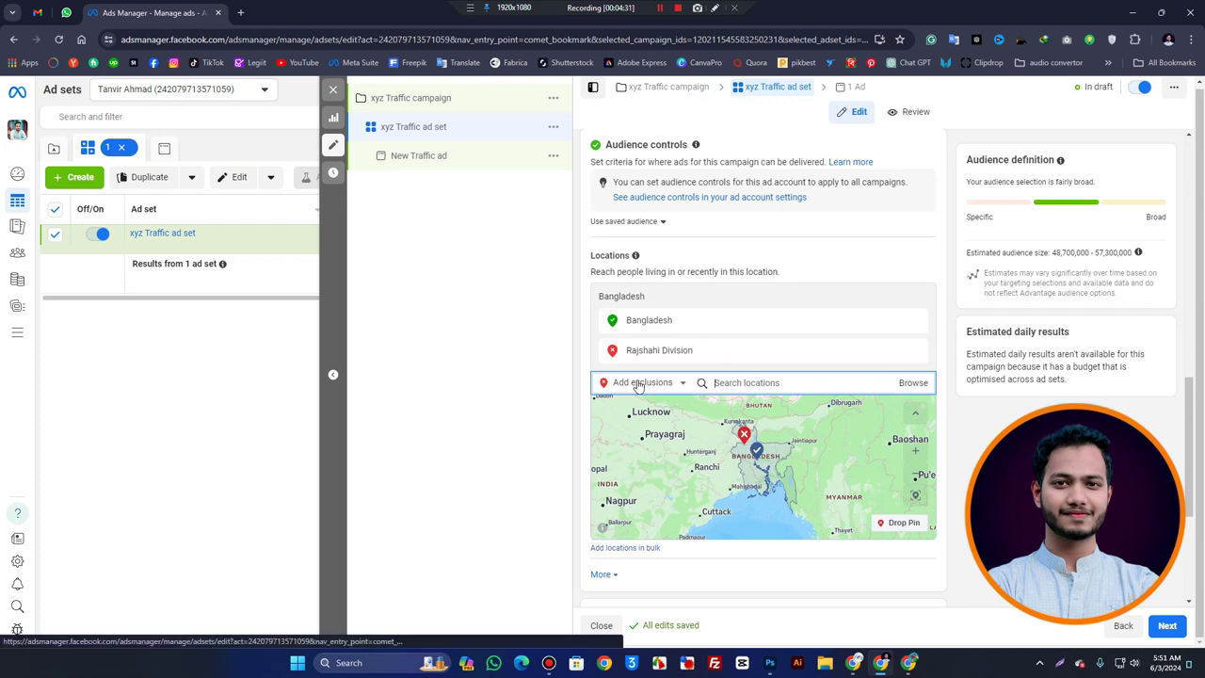
Add an optional audience suggestion under Advantage+ audience and open its age range for editing.
{"action": "scroll", "coordinate": [740, 423], "scroll_direction": "down", "scroll_amount": 3}
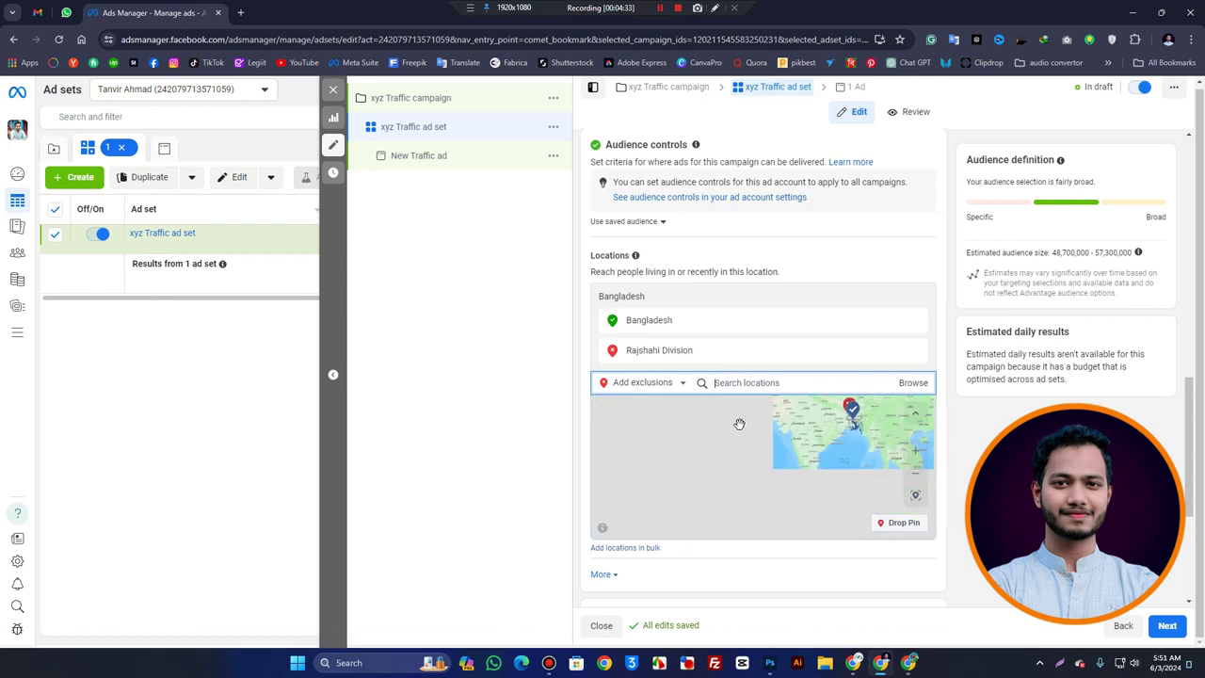
{"action": "scroll", "coordinate": [633, 479], "scroll_direction": "down", "scroll_amount": 3}
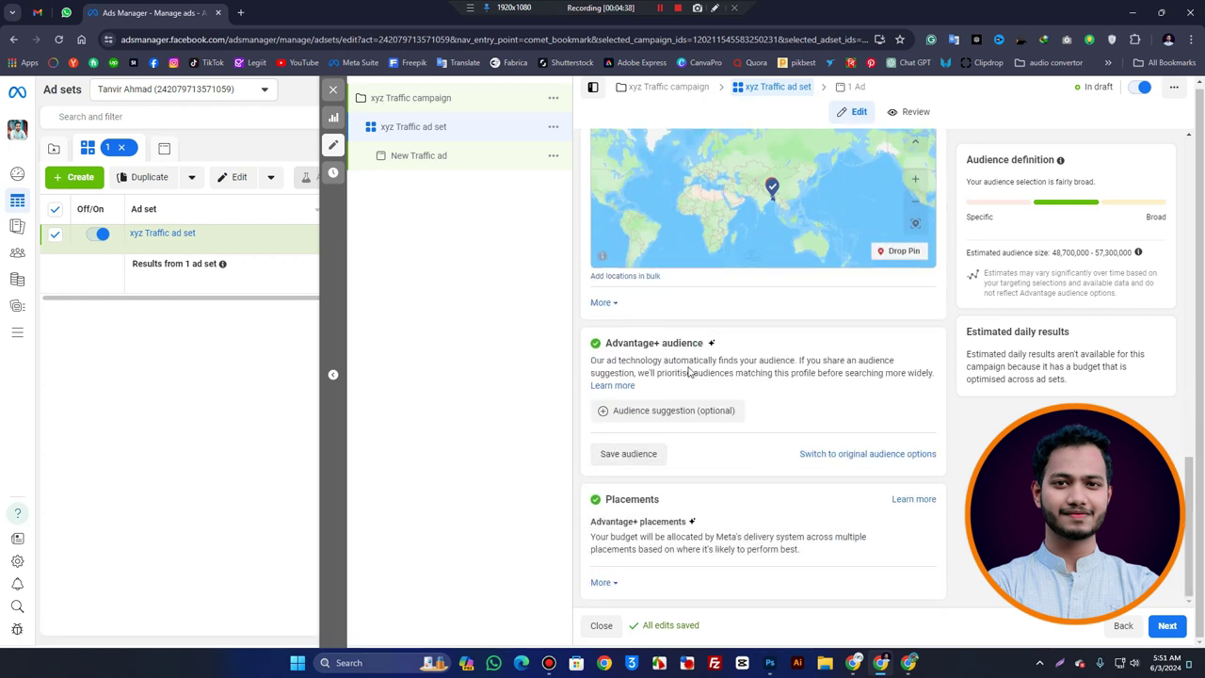
{"action": "left_click", "coordinate": [691, 412]}
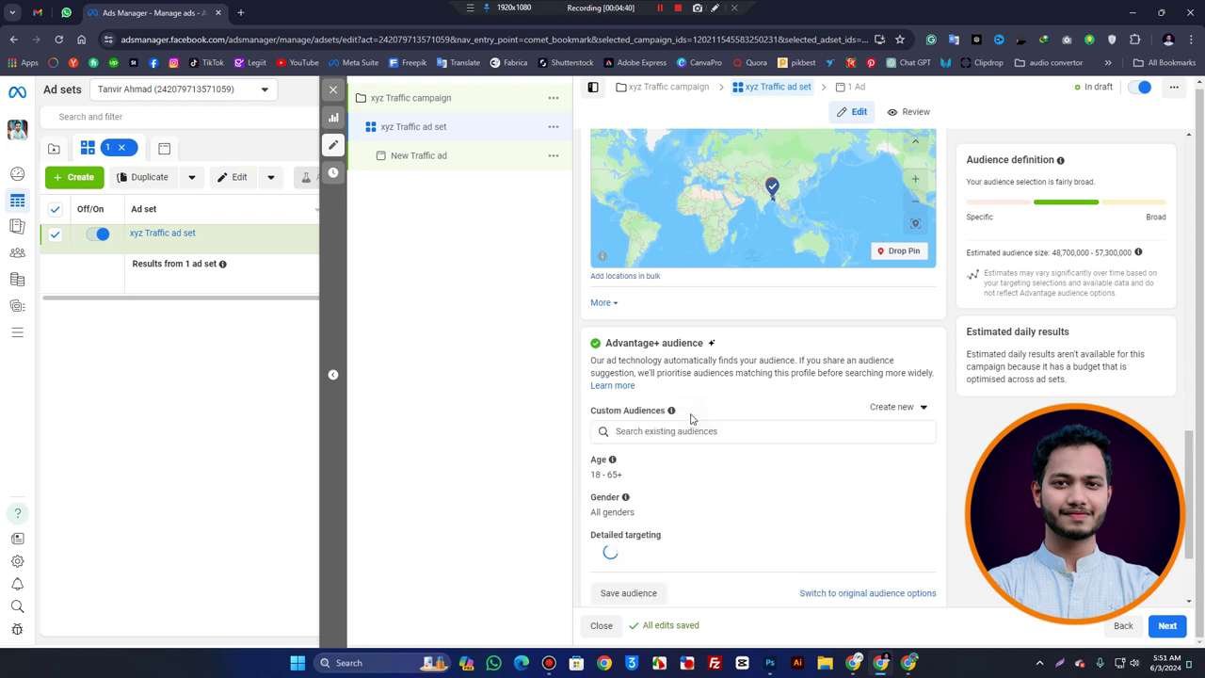
{"action": "scroll", "coordinate": [691, 419], "scroll_direction": "down", "scroll_amount": 1}
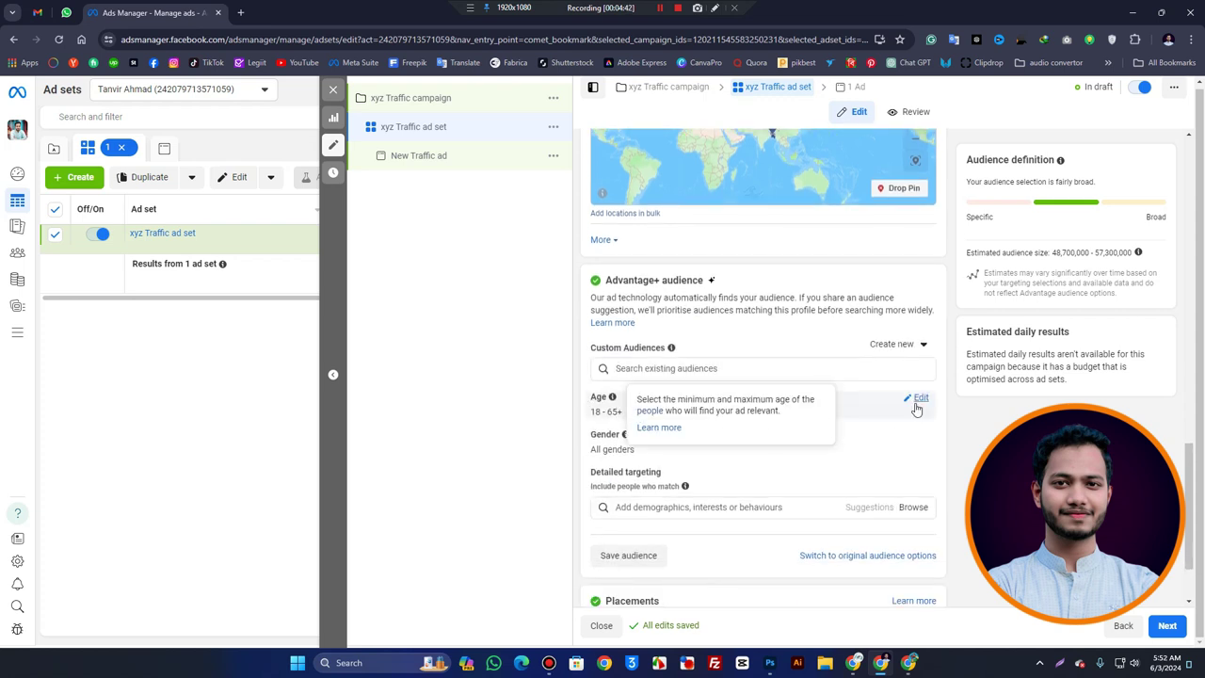
{"action": "left_click", "coordinate": [918, 399]}
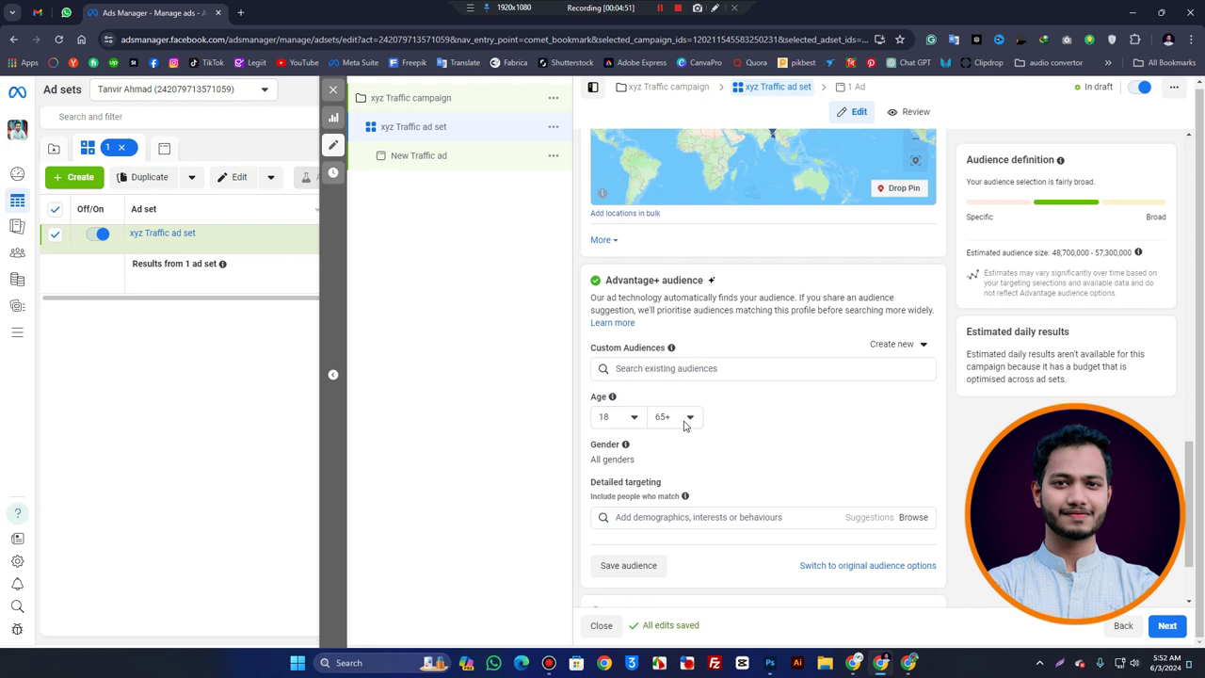
Try a minimum audience age of 20, and set it back to 18.
{"action": "left_click", "coordinate": [620, 426]}
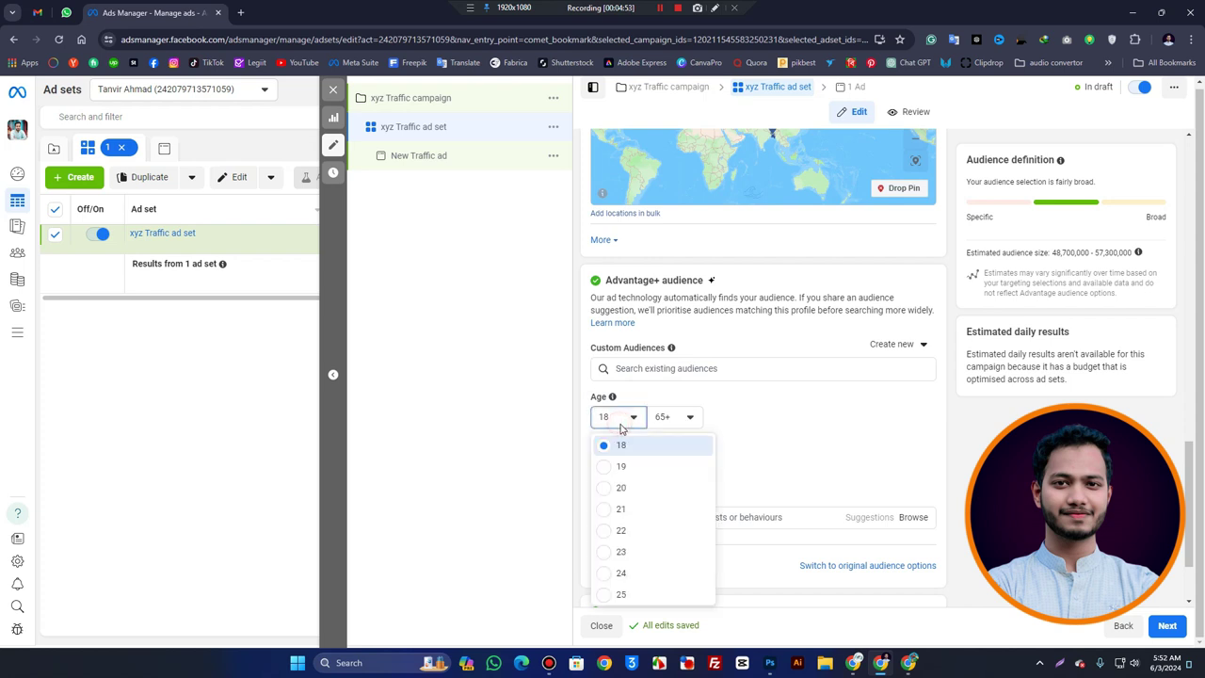
{"action": "left_click", "coordinate": [627, 490]}
{"action": "left_click", "coordinate": [612, 420]}
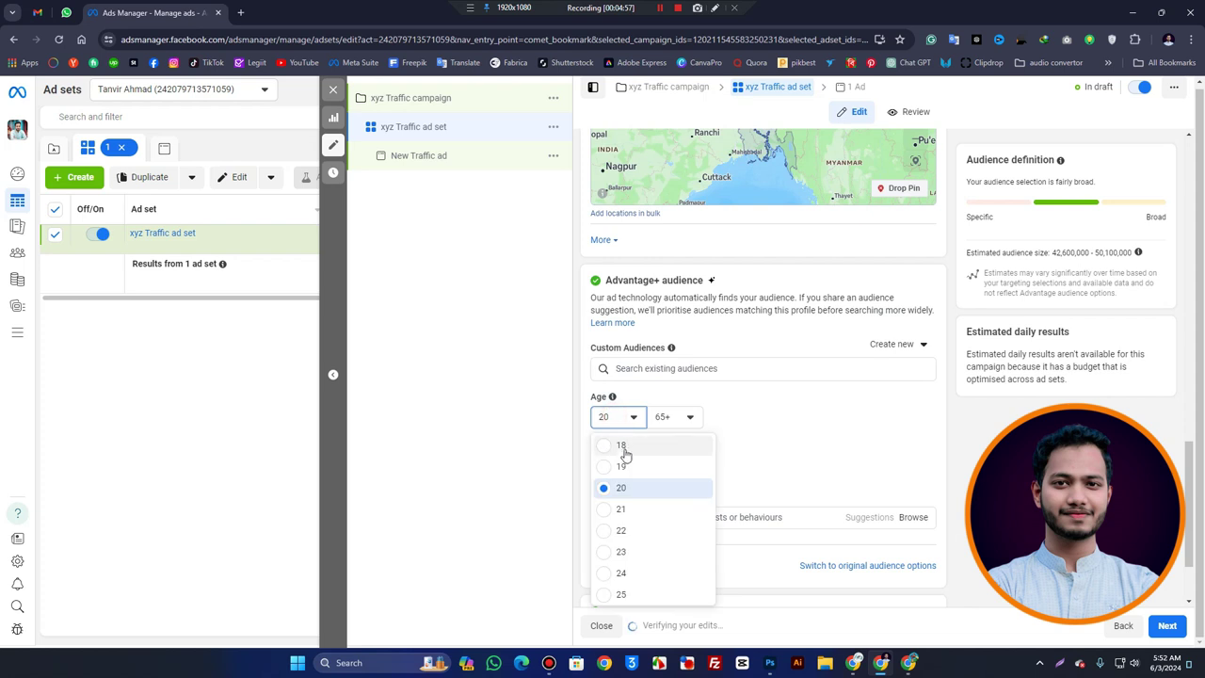
{"action": "left_click", "coordinate": [625, 448]}
Set the maximum age of the suggested audience to 40.
{"action": "left_click", "coordinate": [673, 424]}
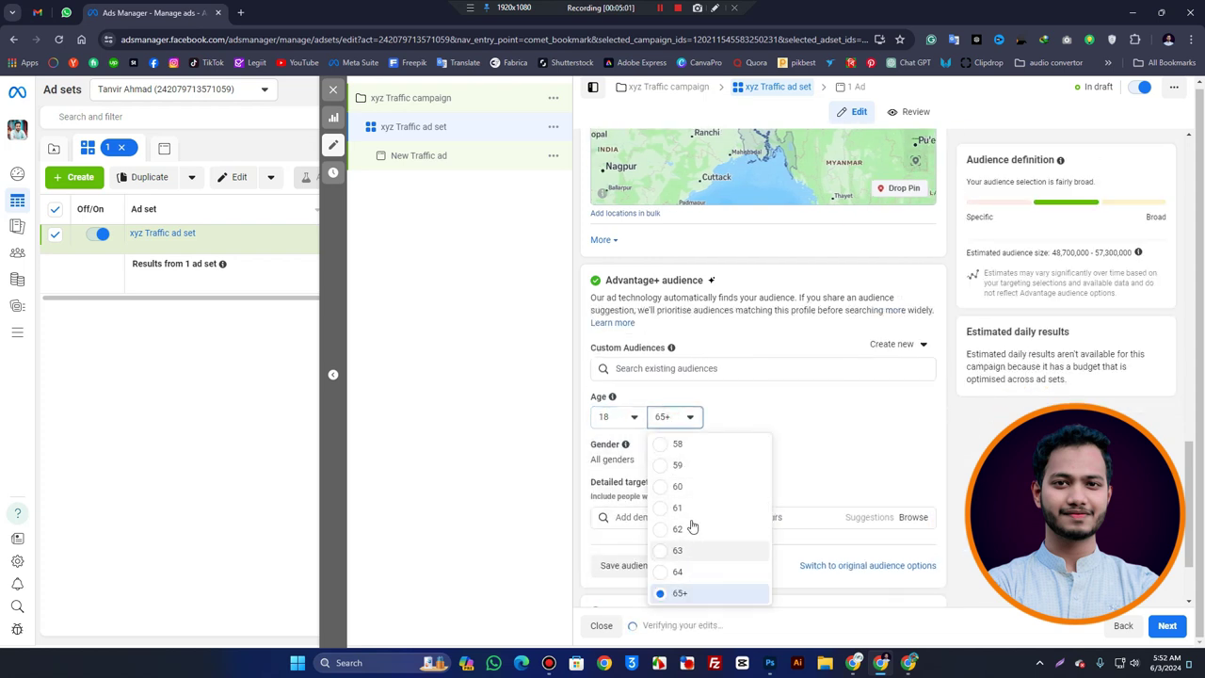
{"action": "scroll", "coordinate": [694, 564], "scroll_direction": "up", "scroll_amount": 3}
{"action": "scroll", "coordinate": [696, 523], "scroll_direction": "up", "scroll_amount": 2}
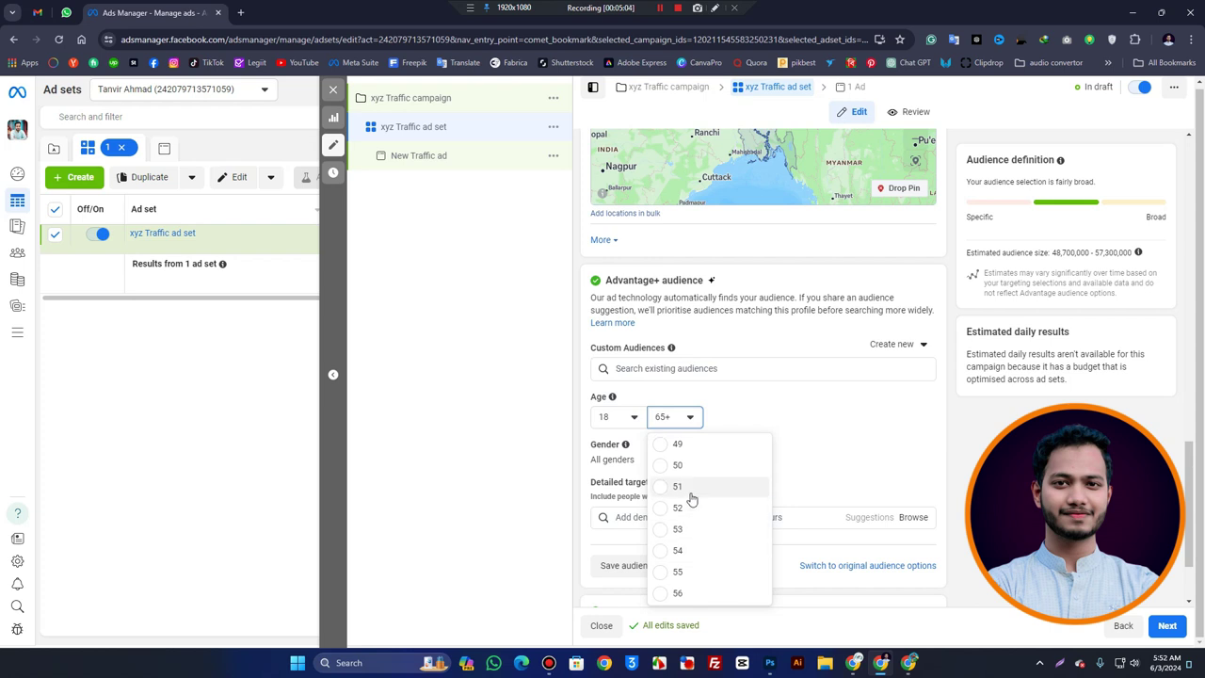
{"action": "scroll", "coordinate": [701, 488], "scroll_direction": "up", "scroll_amount": 2}
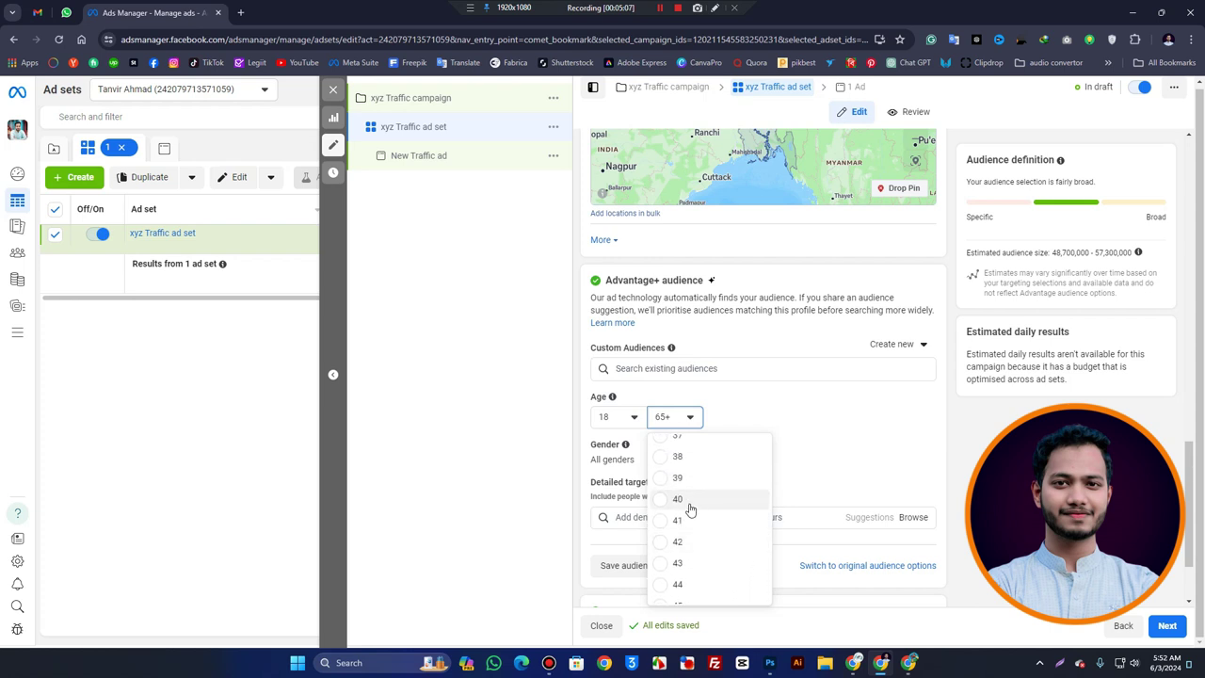
{"action": "left_click", "coordinate": [688, 500]}
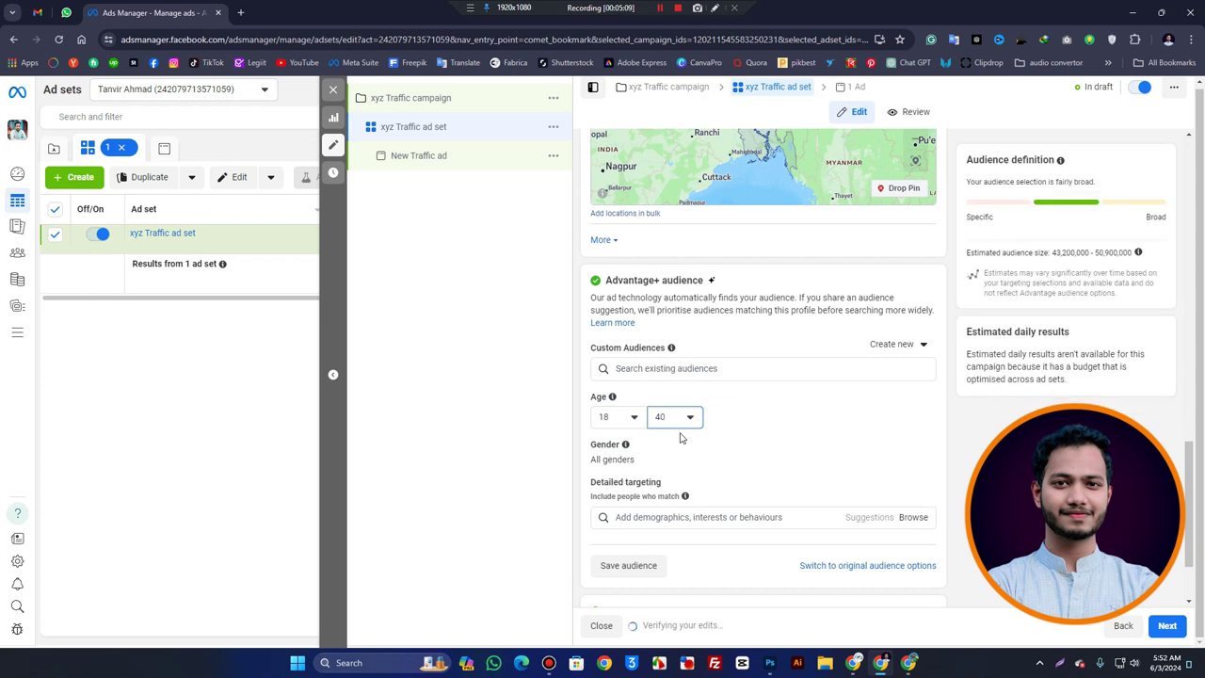
Open the gender choice for editing and add the Electronic (band) interest to the detailed targeting.
{"action": "scroll", "coordinate": [681, 436], "scroll_direction": "down", "scroll_amount": 2}
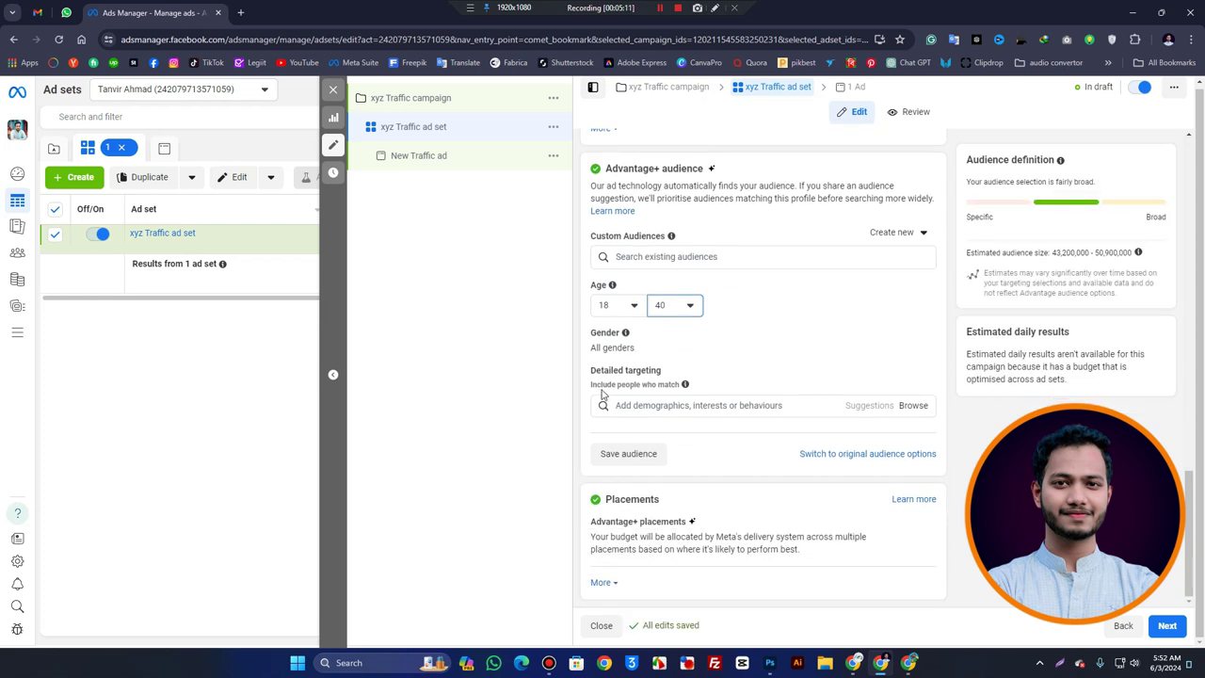
{"action": "left_click", "coordinate": [918, 337]}
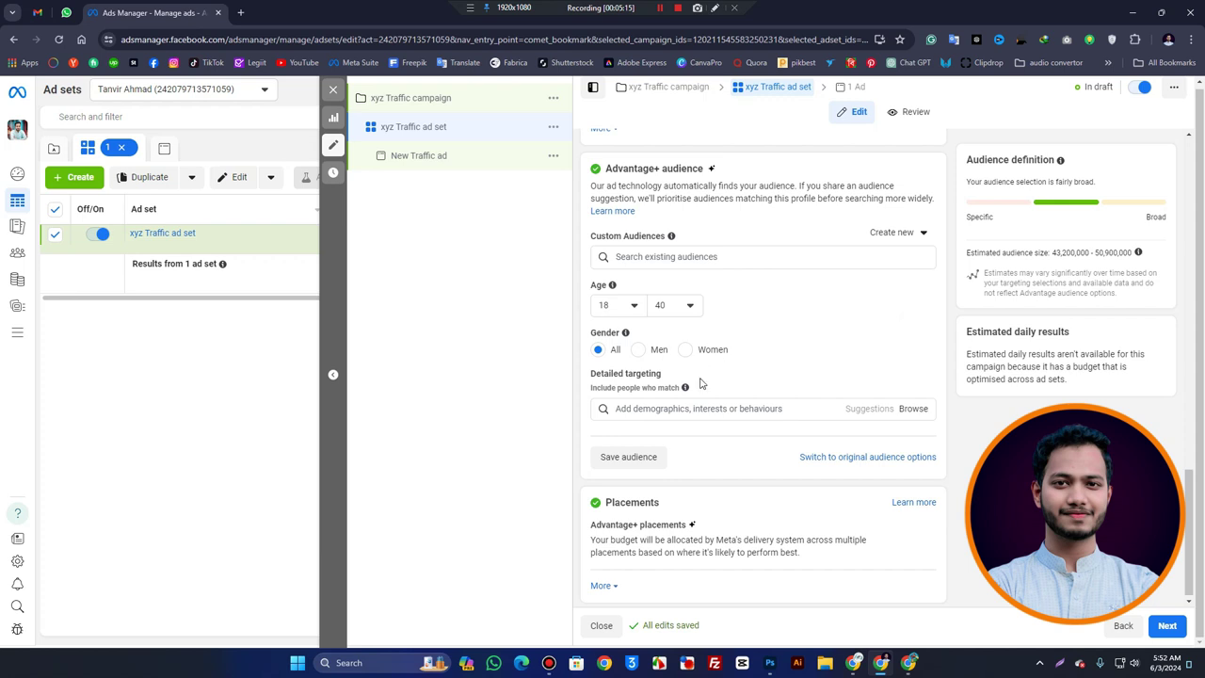
{"action": "left_click", "coordinate": [638, 405]}
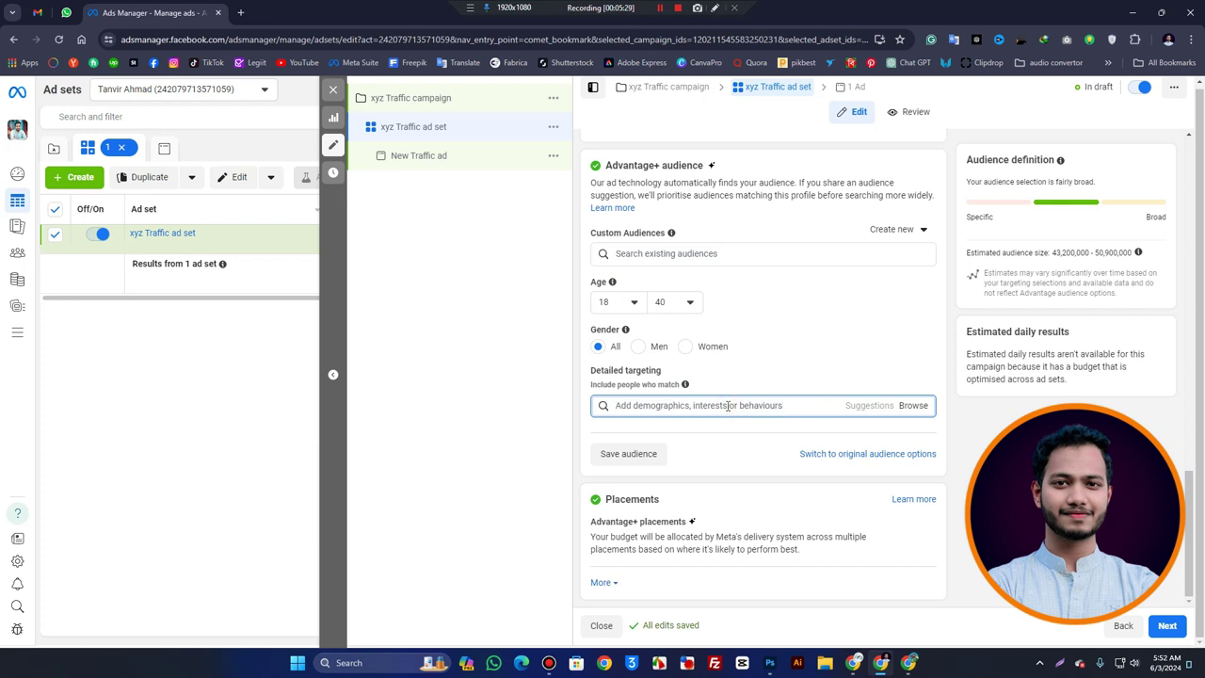
{"action": "type", "text": "electronic"}
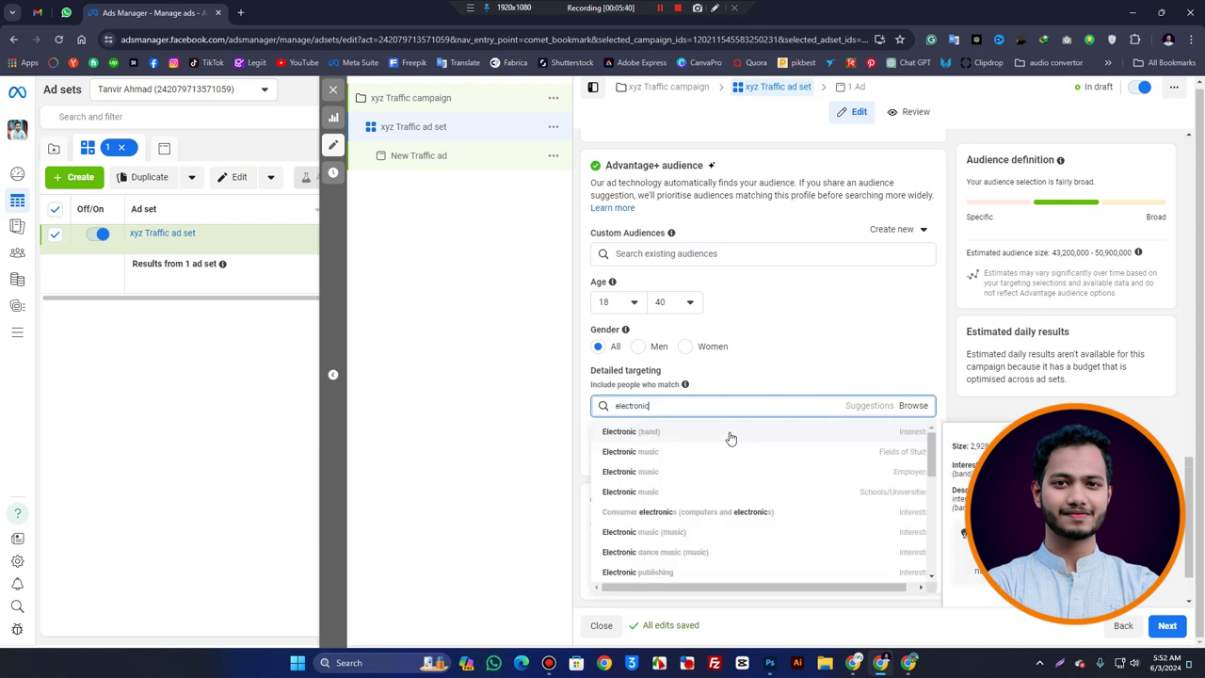
{"action": "left_click", "coordinate": [887, 434]}
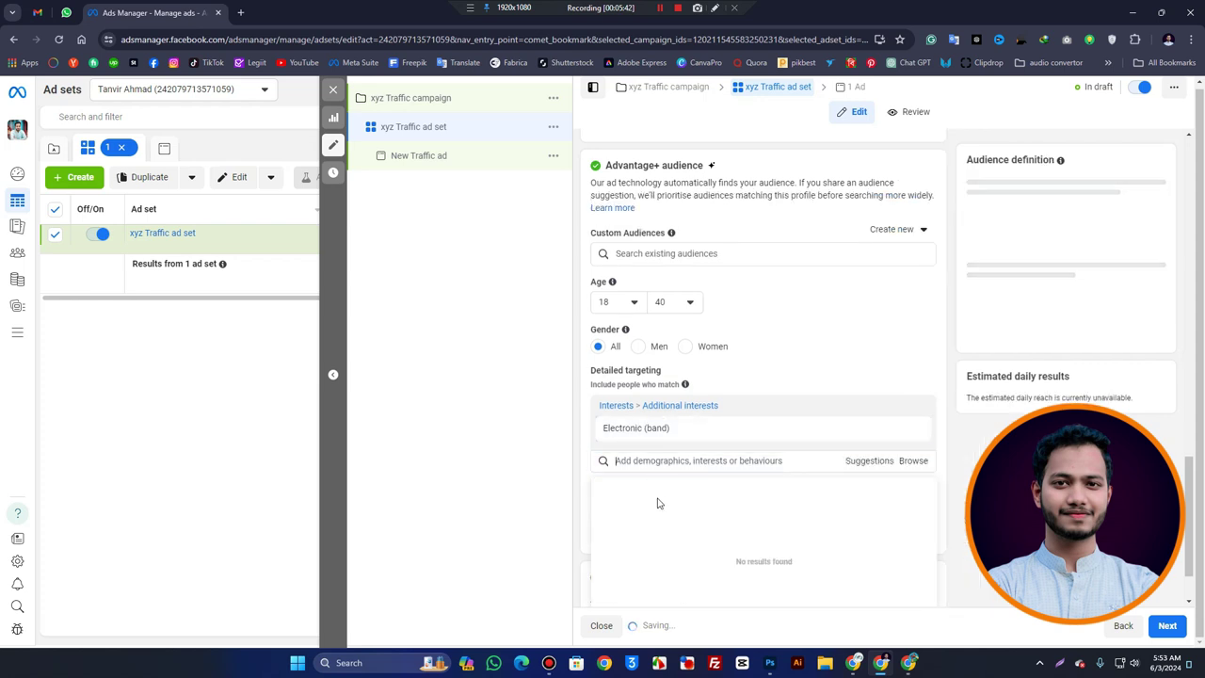
Search the detailed targeting for headphones and add the Headphones interest.
{"action": "left_click", "coordinate": [646, 460]}
{"action": "type", "text": "ne"}
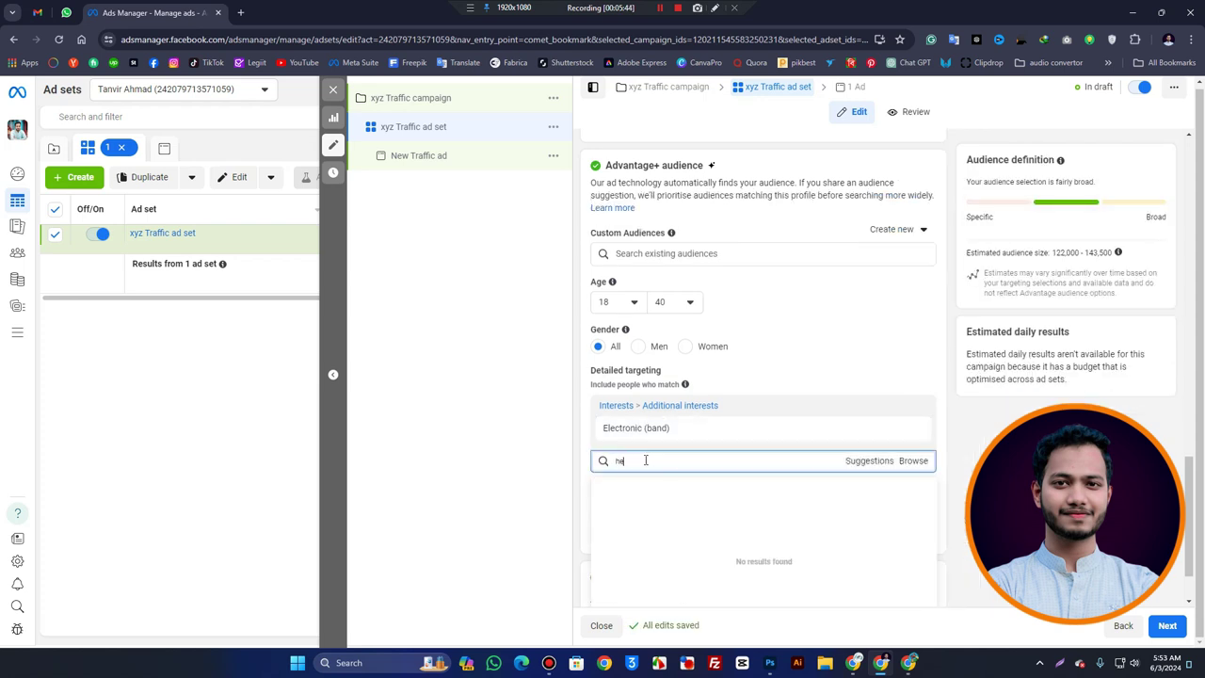
{"action": "type", "text": "adphones"}
{"action": "left_click", "coordinate": [701, 490]}
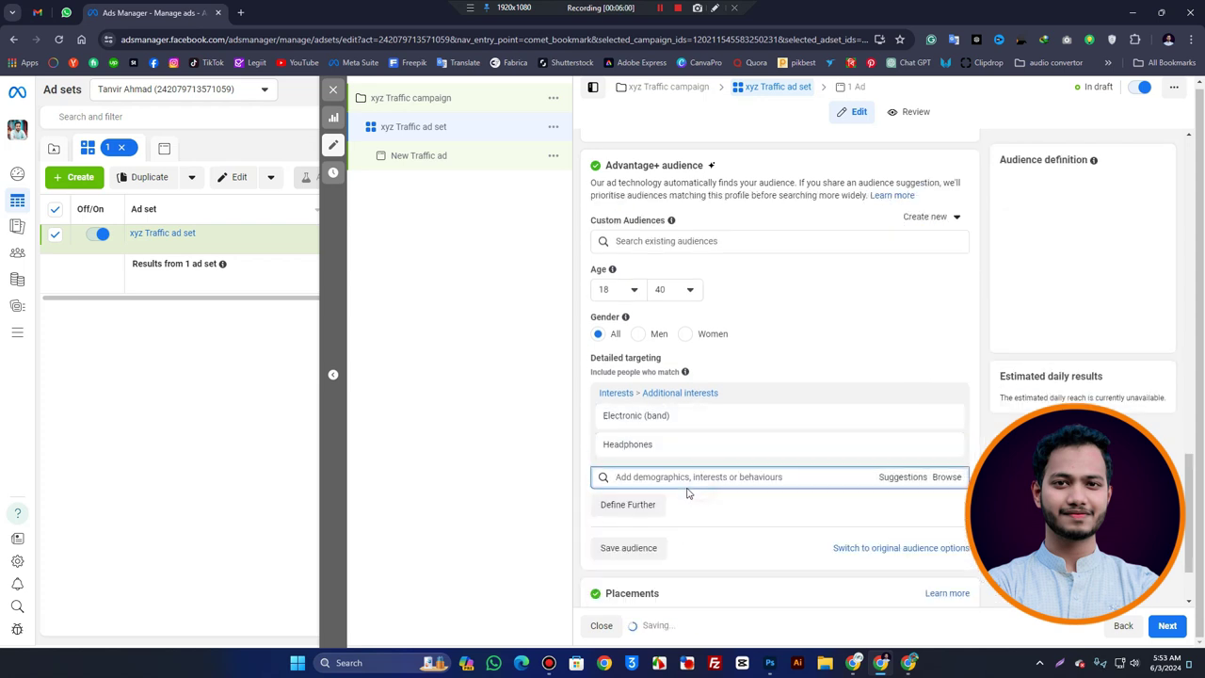
{"action": "left_click", "coordinate": [685, 482]}
{"action": "mouse_move", "coordinate": [692, 464]}
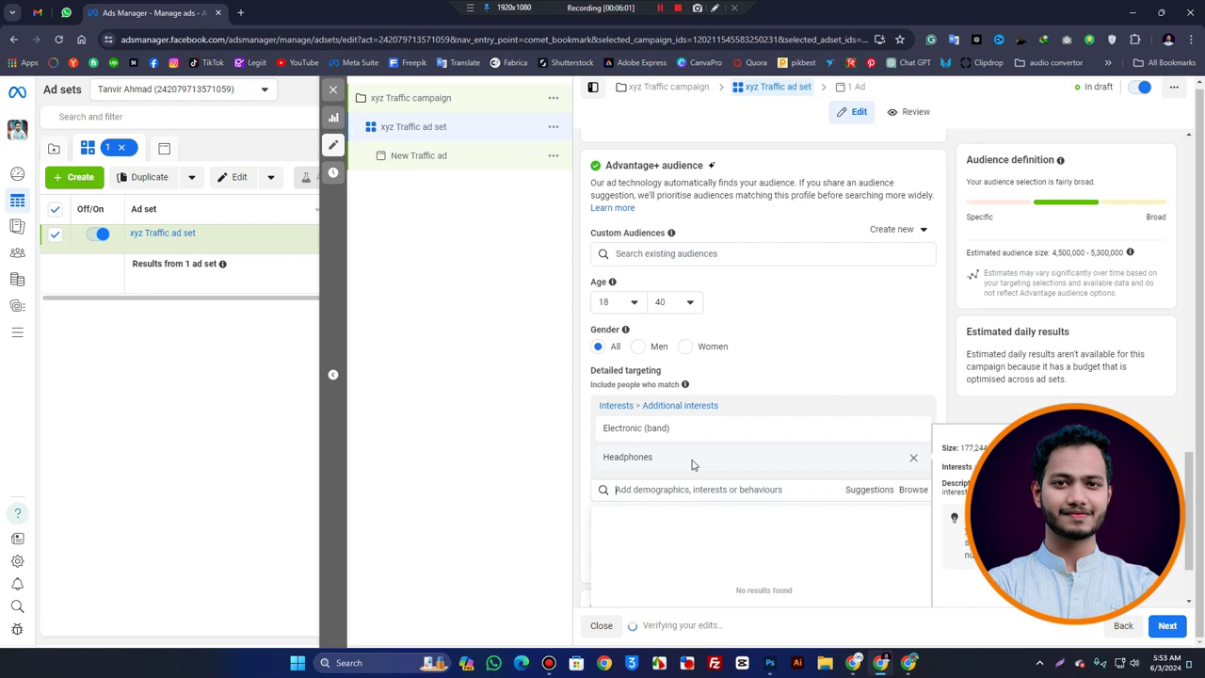
{"action": "left_click", "coordinate": [789, 462]}
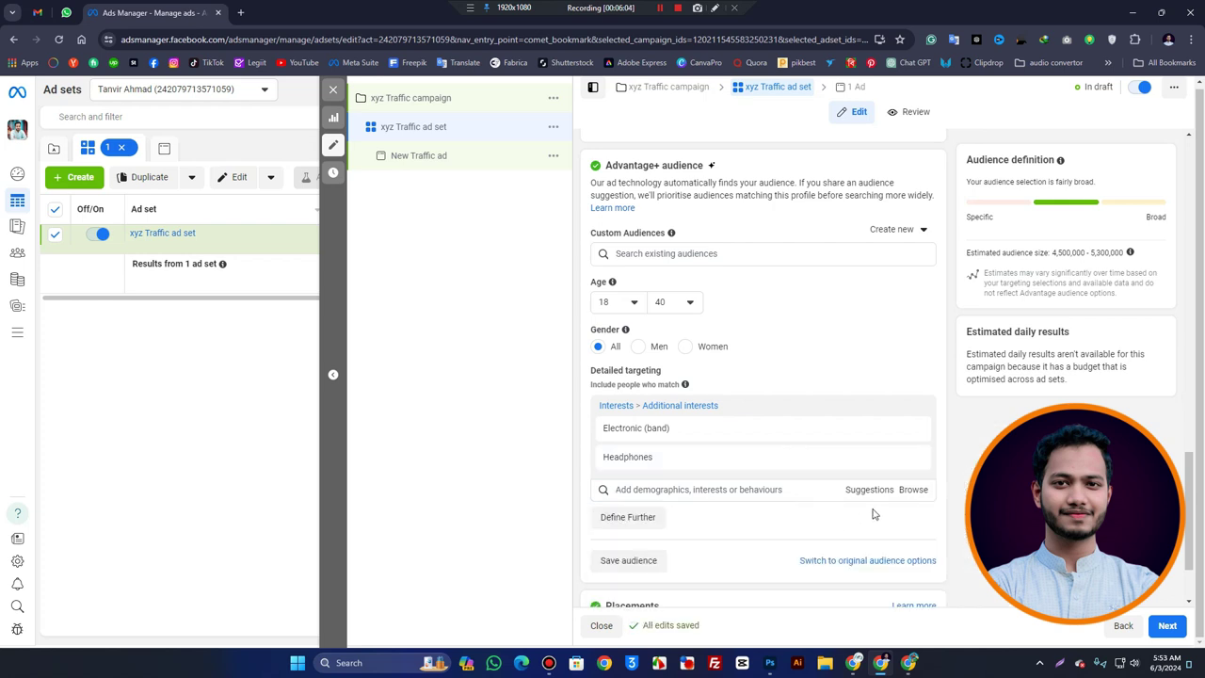
Add the Audio equipment (electronics) interest to the detailed targeting from the suggested interests.
{"action": "left_click", "coordinate": [871, 493]}
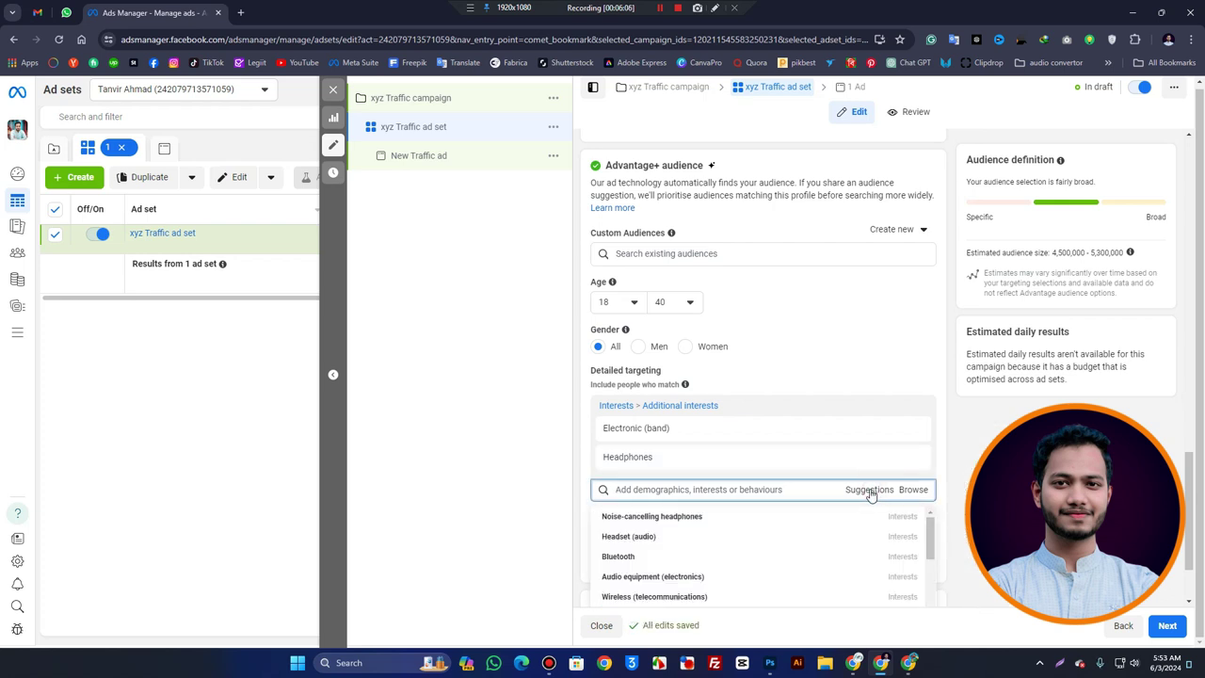
{"action": "scroll", "coordinate": [871, 494], "scroll_direction": "down", "scroll_amount": 1}
{"action": "scroll", "coordinate": [627, 485], "scroll_direction": "down", "scroll_amount": 1}
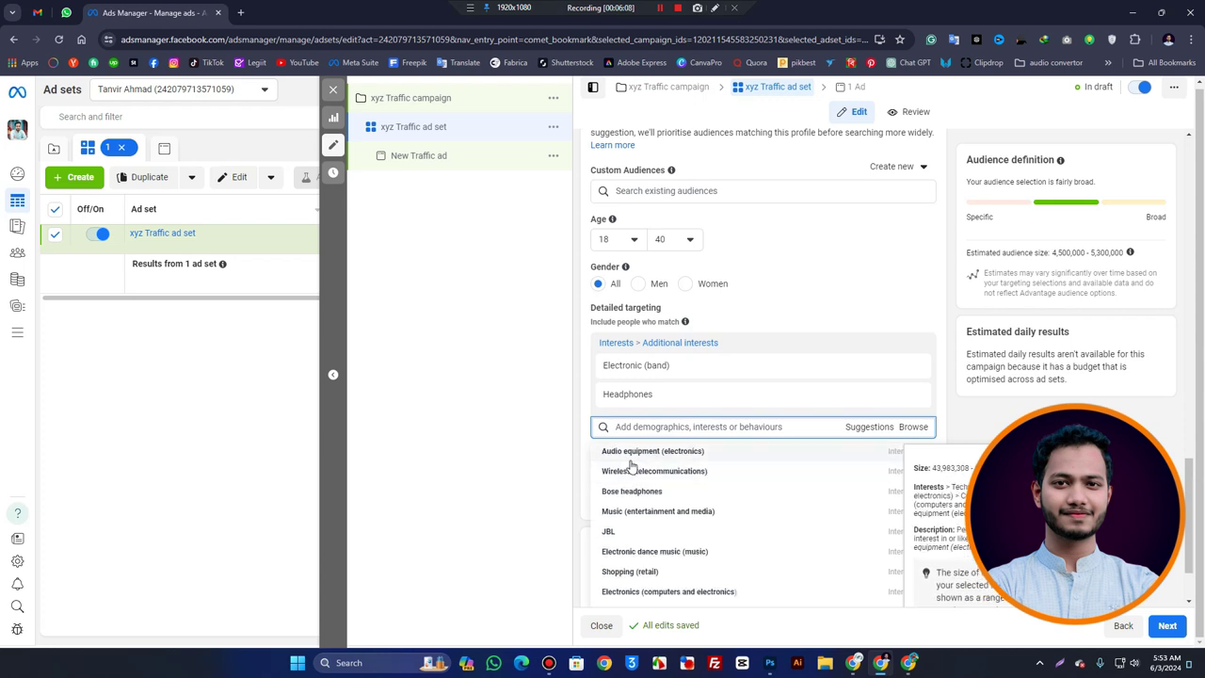
{"action": "scroll", "coordinate": [636, 485], "scroll_direction": "up", "scroll_amount": 1}
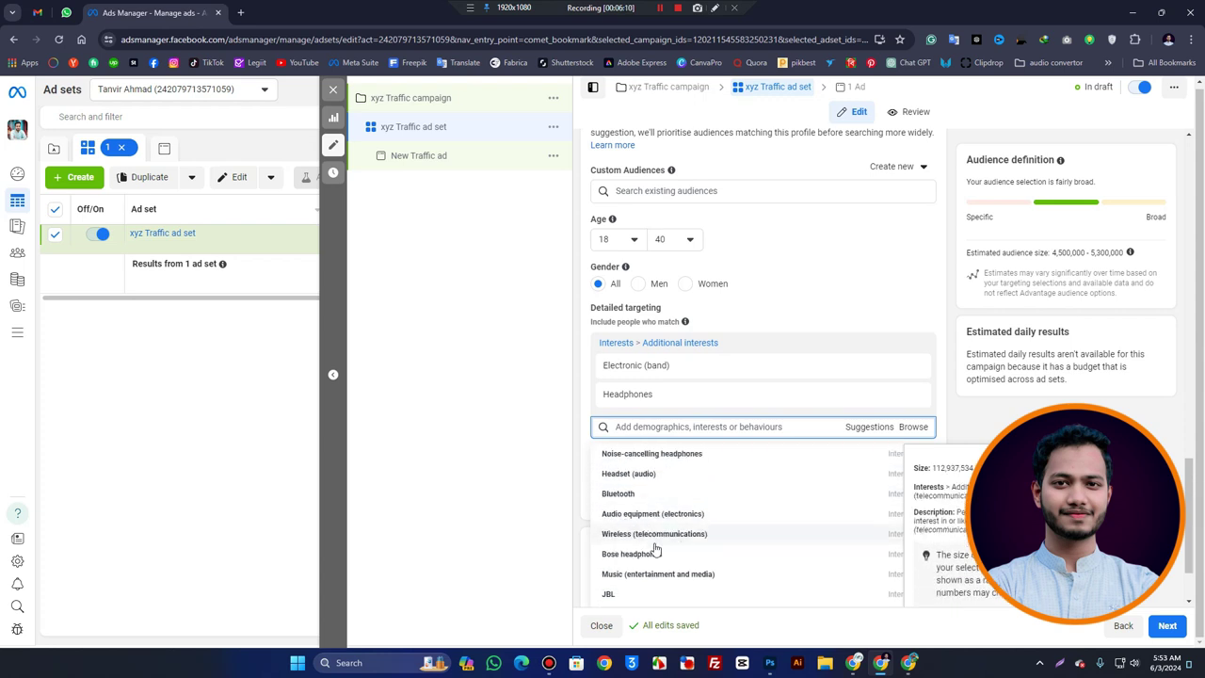
{"action": "left_click", "coordinate": [678, 513]}
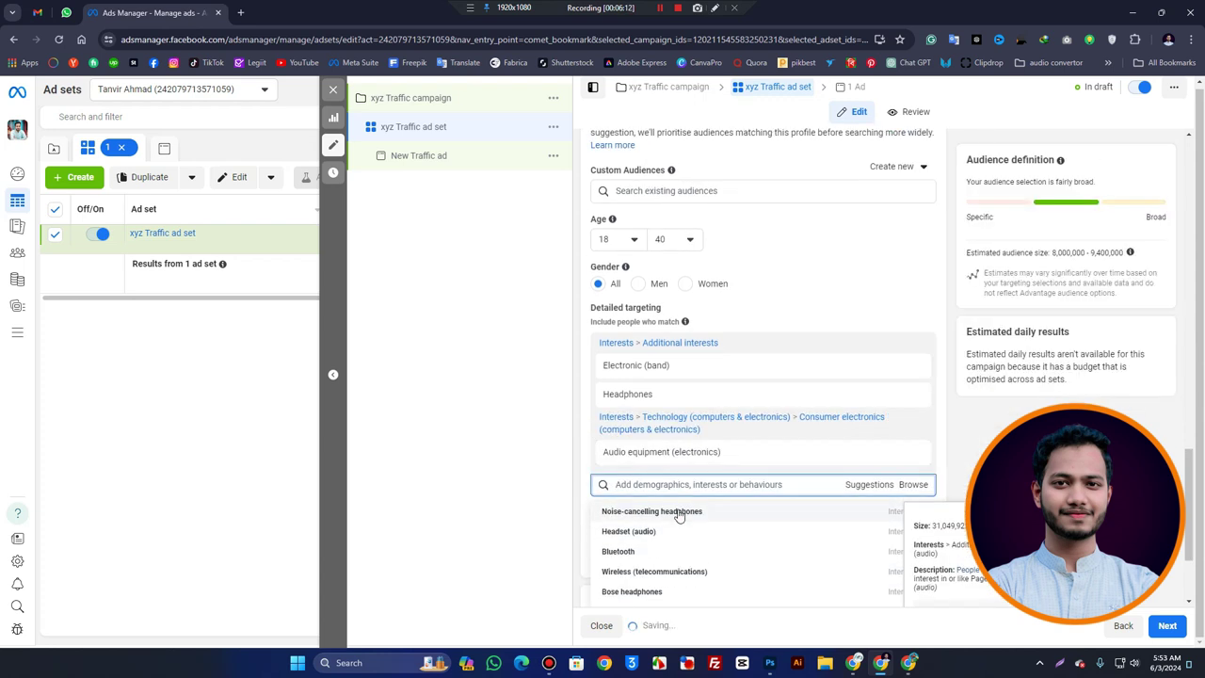
Add the Electronics (computers and electronics) interest to the detailed targeting from the suggested interests.
{"action": "left_click", "coordinate": [870, 484]}
{"action": "scroll", "coordinate": [726, 450], "scroll_direction": "down", "scroll_amount": 3}
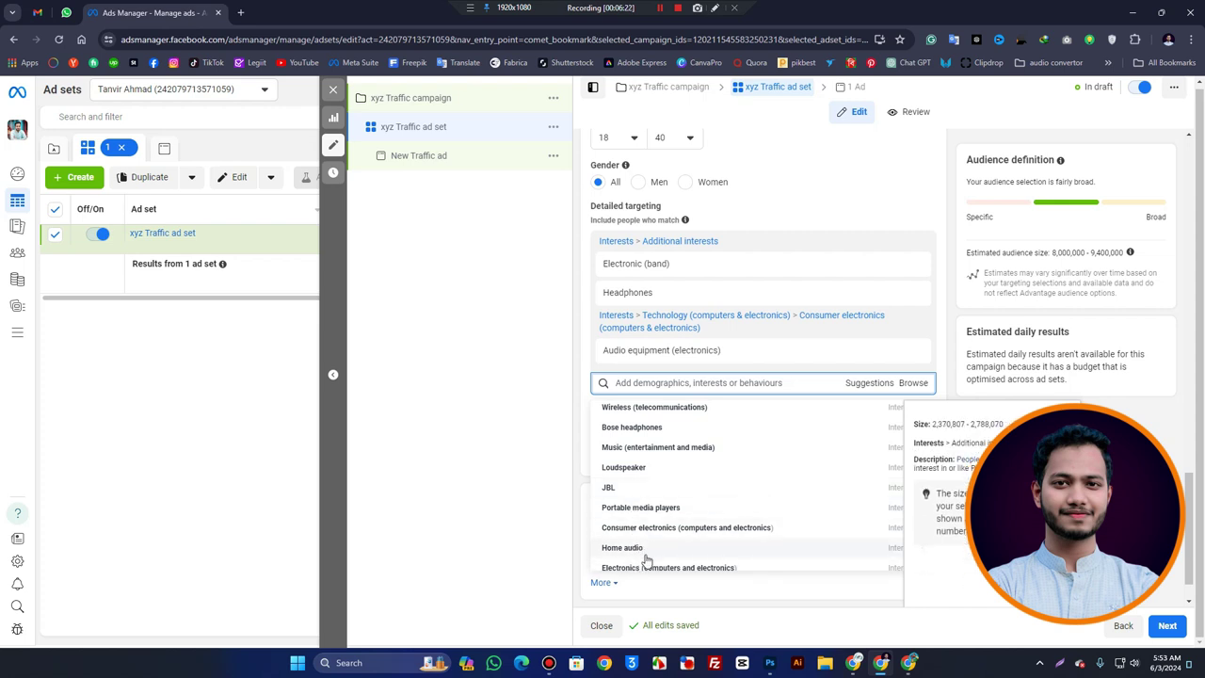
{"action": "scroll", "coordinate": [692, 547], "scroll_direction": "down", "scroll_amount": 1}
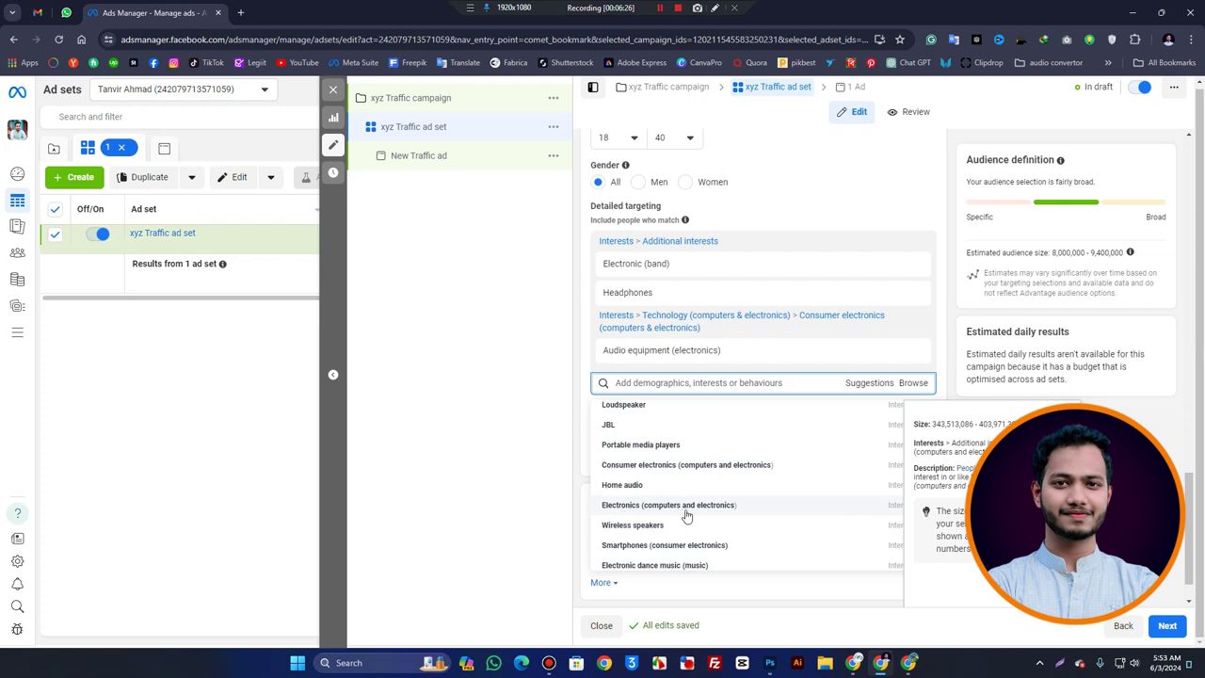
{"action": "left_click", "coordinate": [739, 510]}
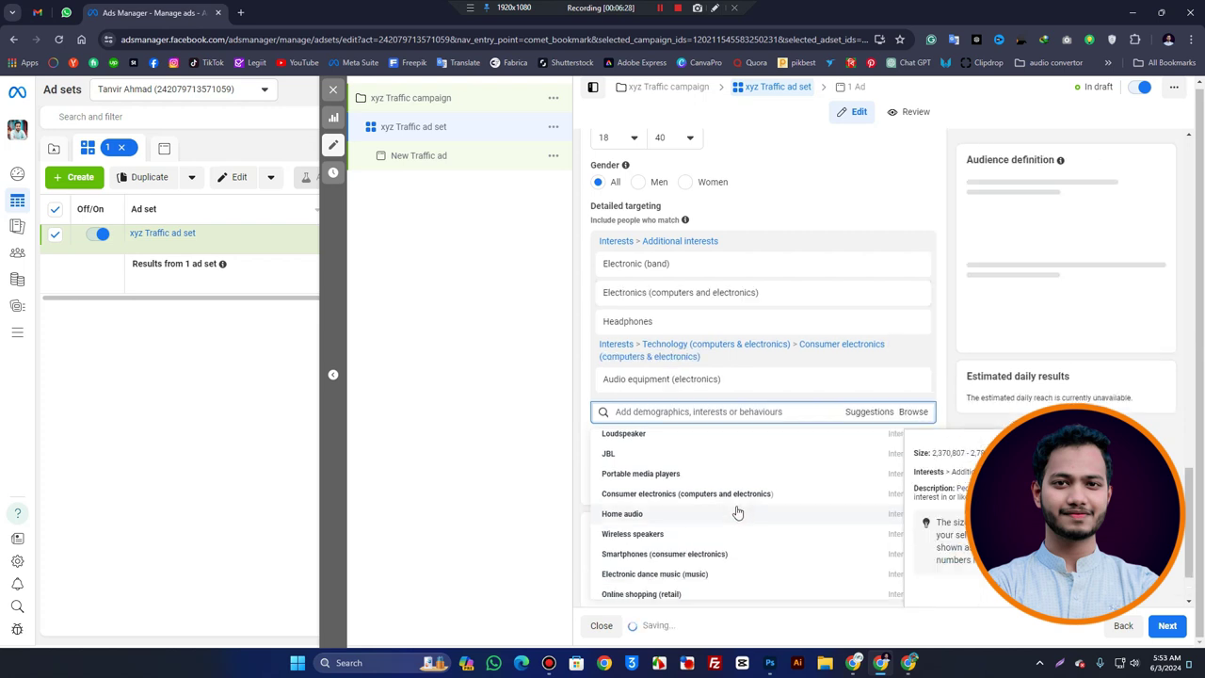
{"action": "left_click", "coordinate": [946, 299]}
Add the suggested Bluetooth and Wireless (telecommunications) interests to the detailed targeting.
{"action": "mouse_move", "coordinate": [616, 293]}
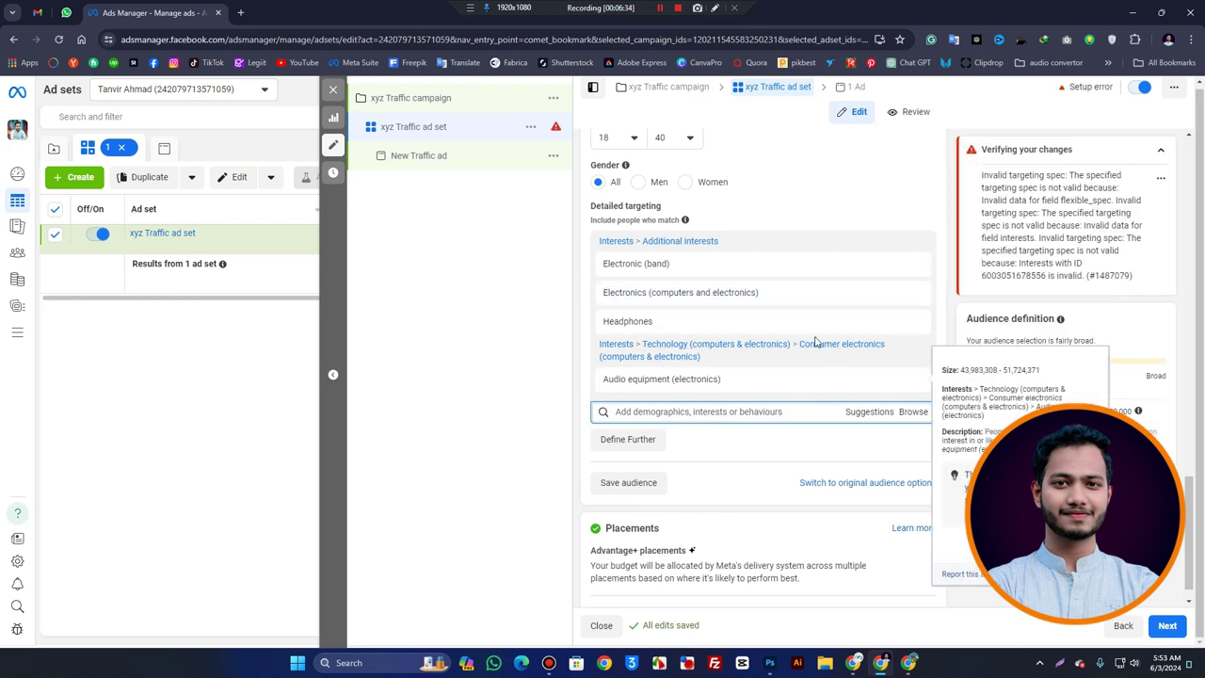
{"action": "mouse_move", "coordinate": [722, 263]}
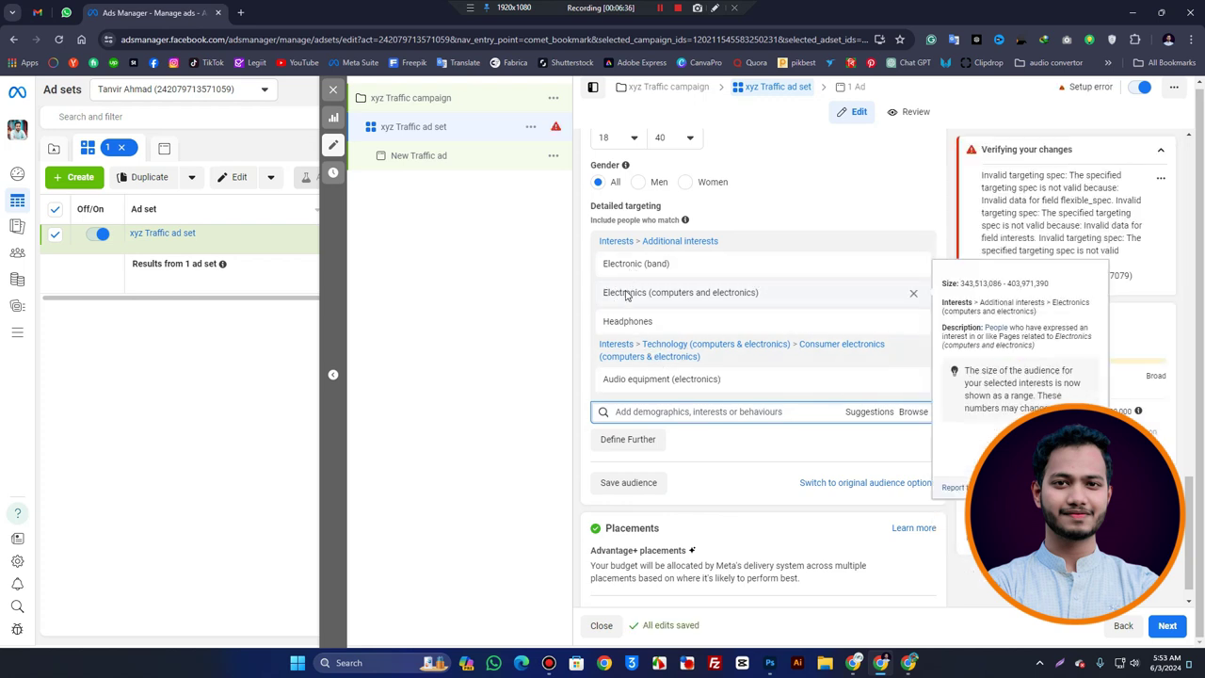
{"action": "mouse_move", "coordinate": [622, 323]}
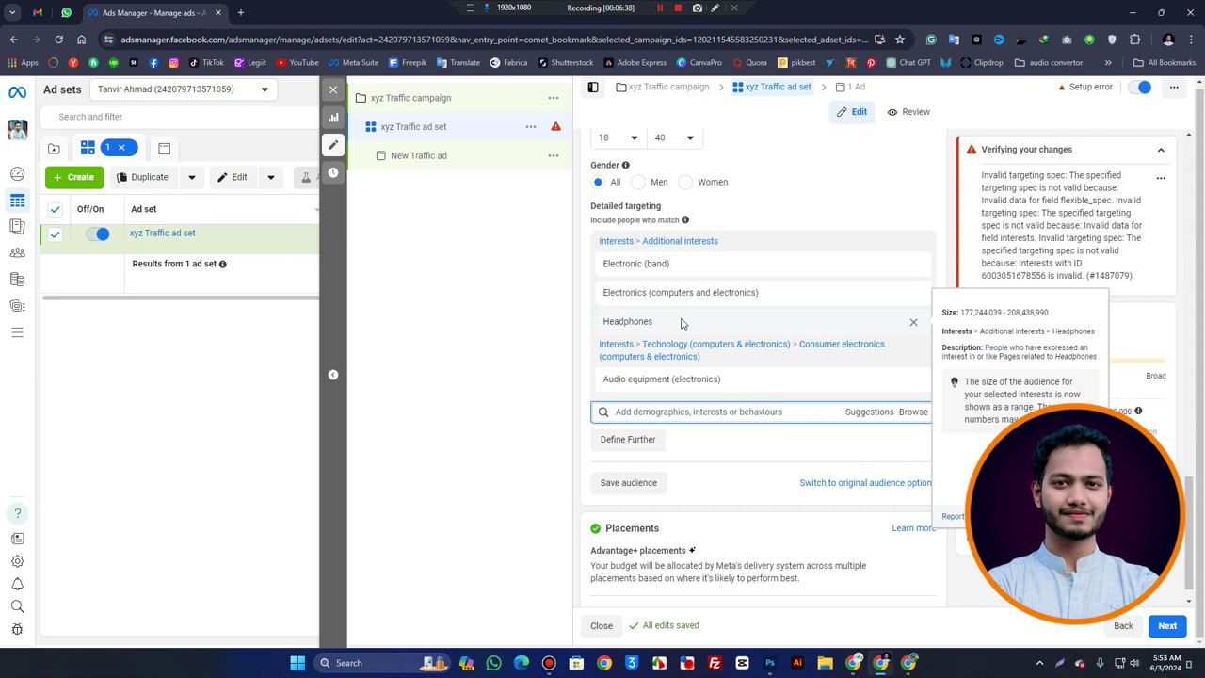
{"action": "left_click", "coordinate": [874, 414]}
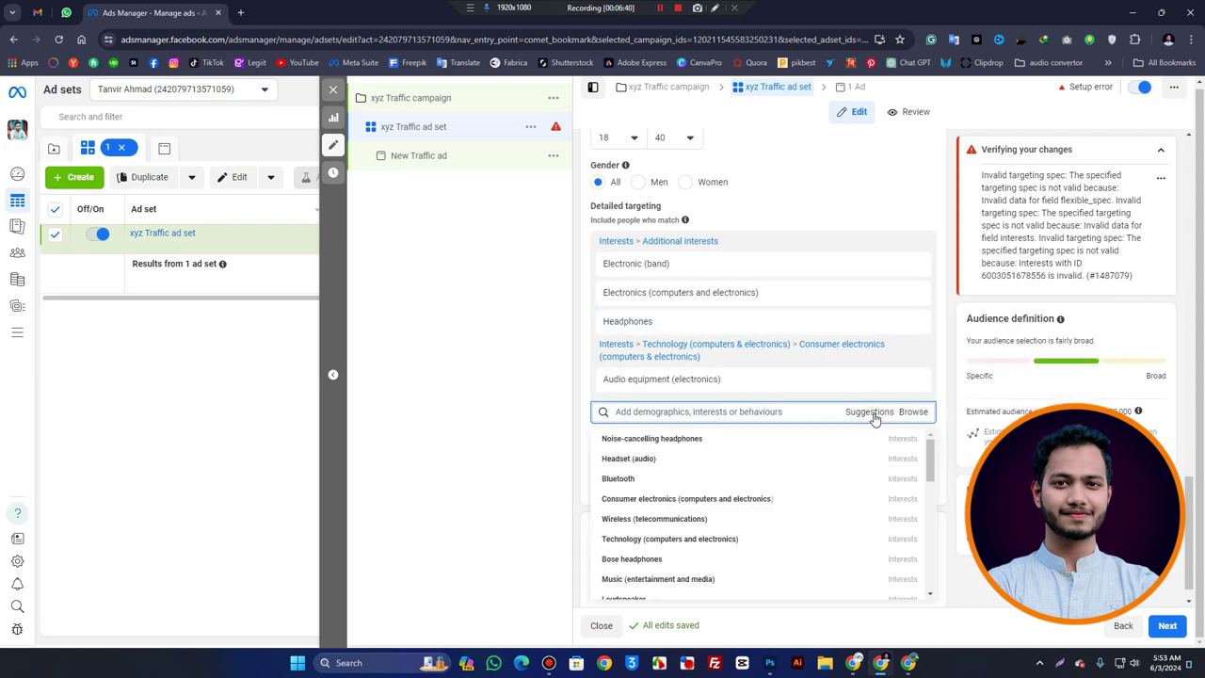
{"action": "mouse_move", "coordinate": [834, 520]}
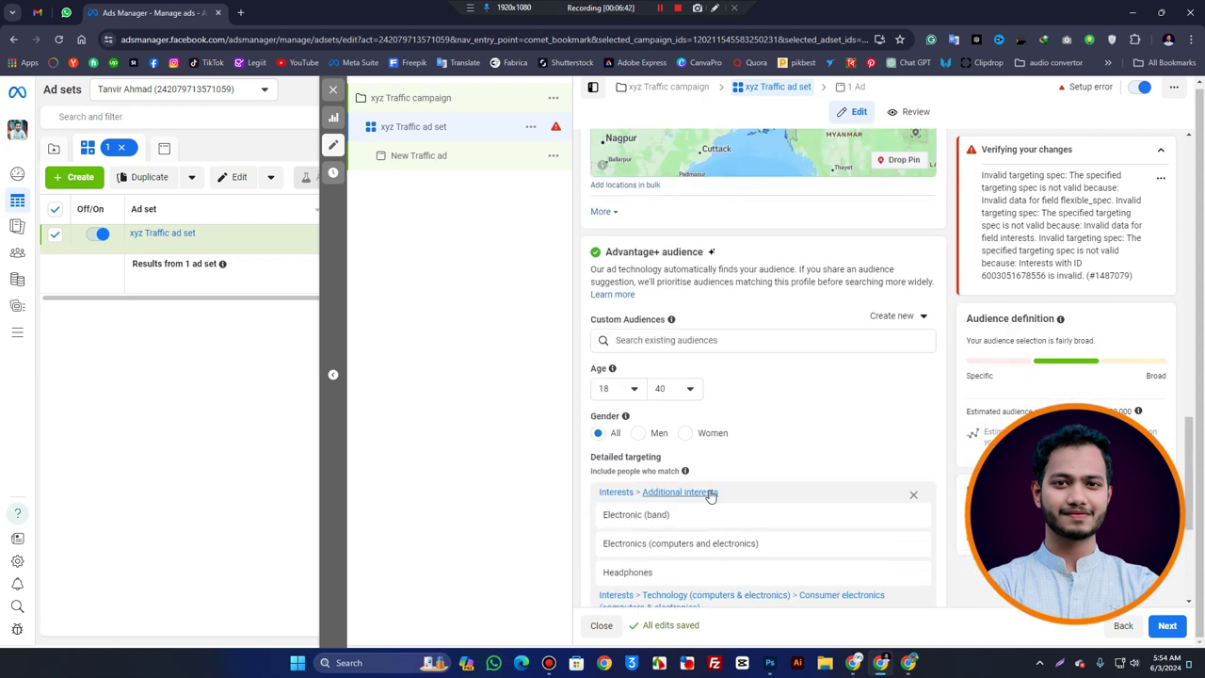
{"action": "scroll", "coordinate": [716, 491], "scroll_direction": "down", "scroll_amount": 2}
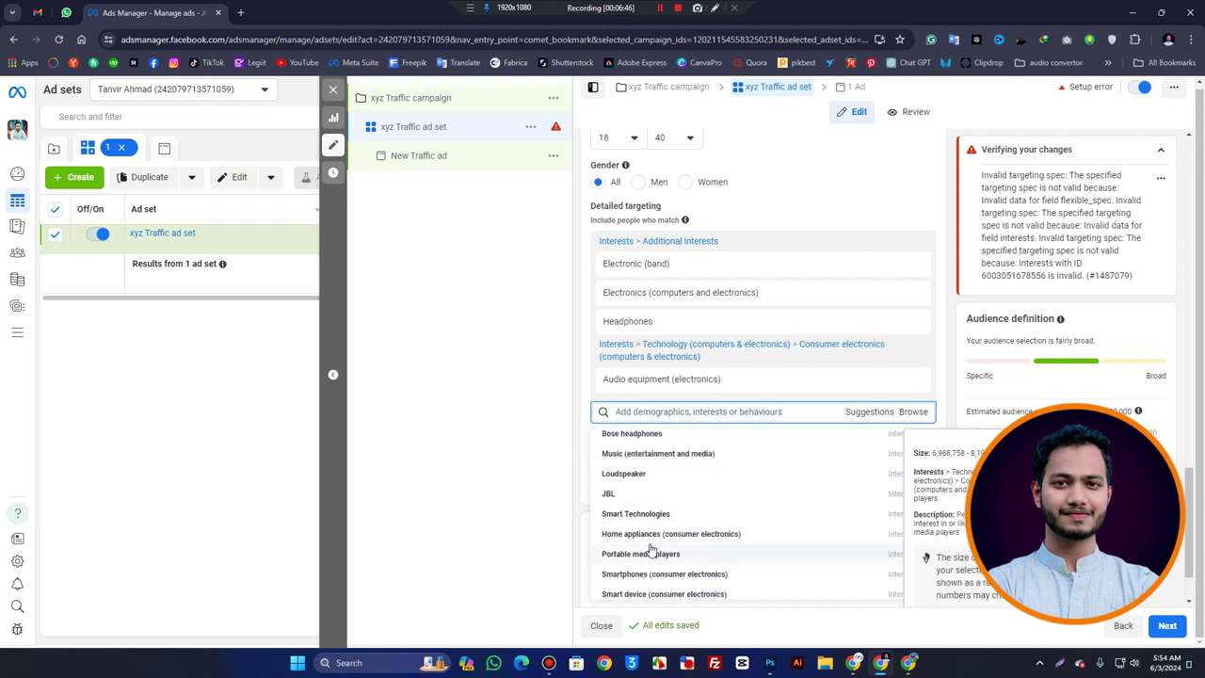
{"action": "scroll", "coordinate": [643, 556], "scroll_direction": "up", "scroll_amount": 2}
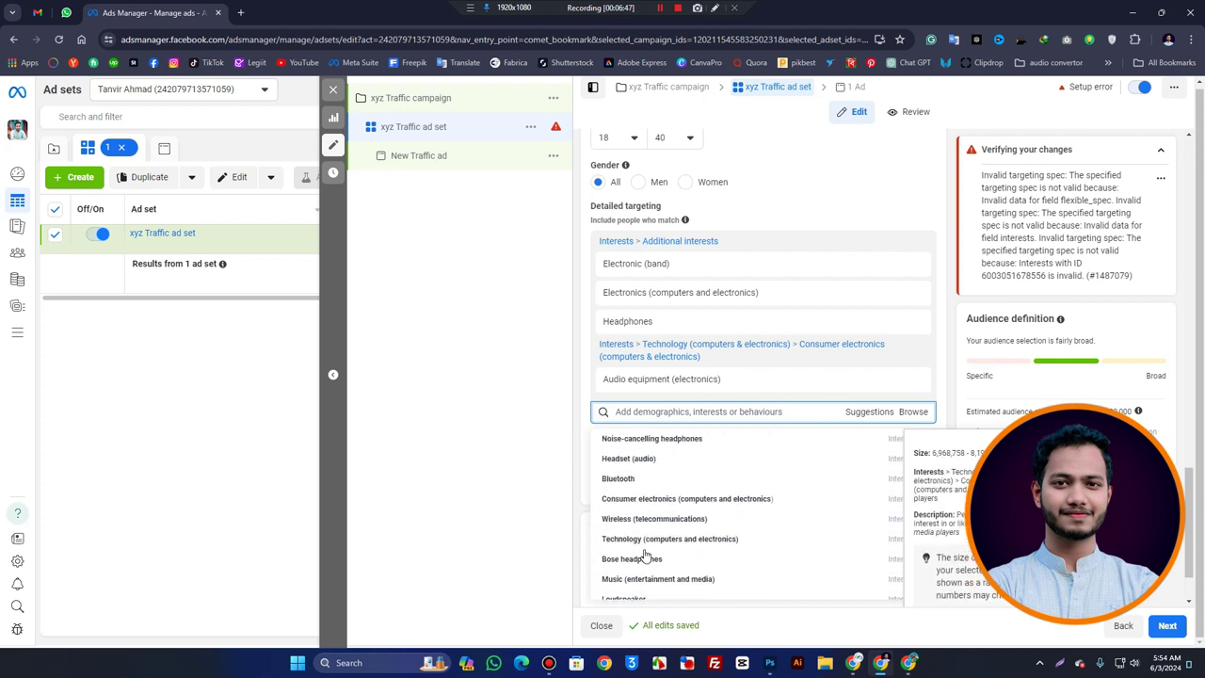
{"action": "left_click", "coordinate": [648, 479]}
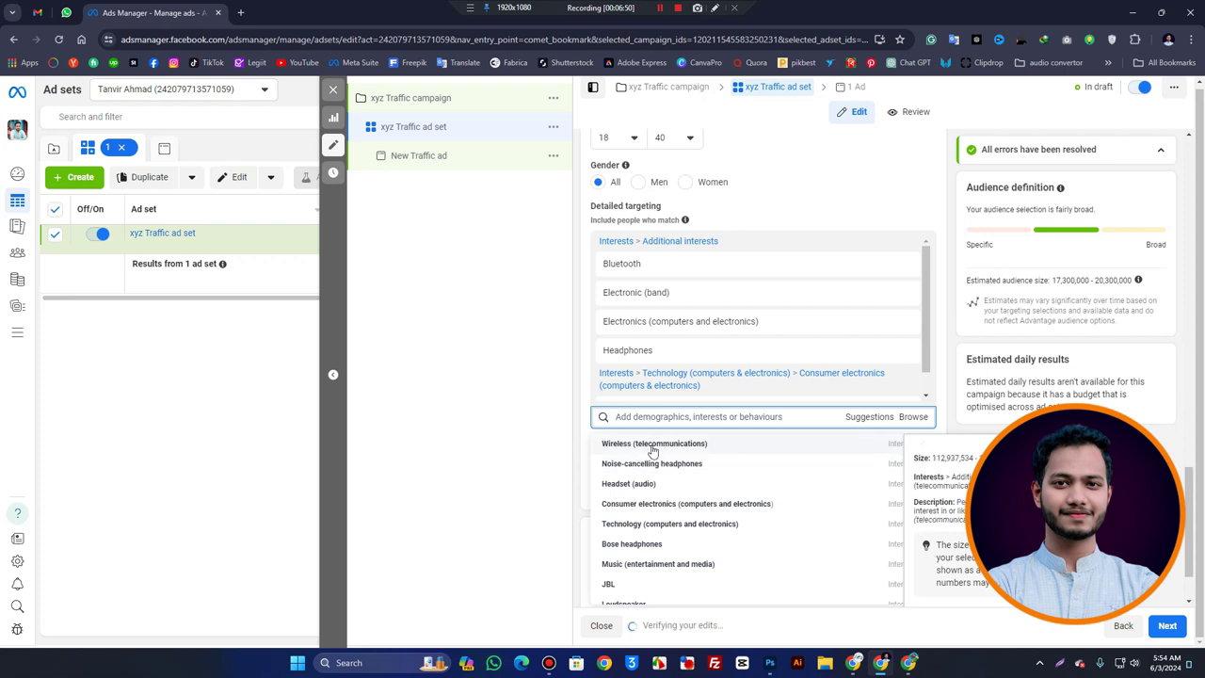
{"action": "left_click", "coordinate": [761, 449]}
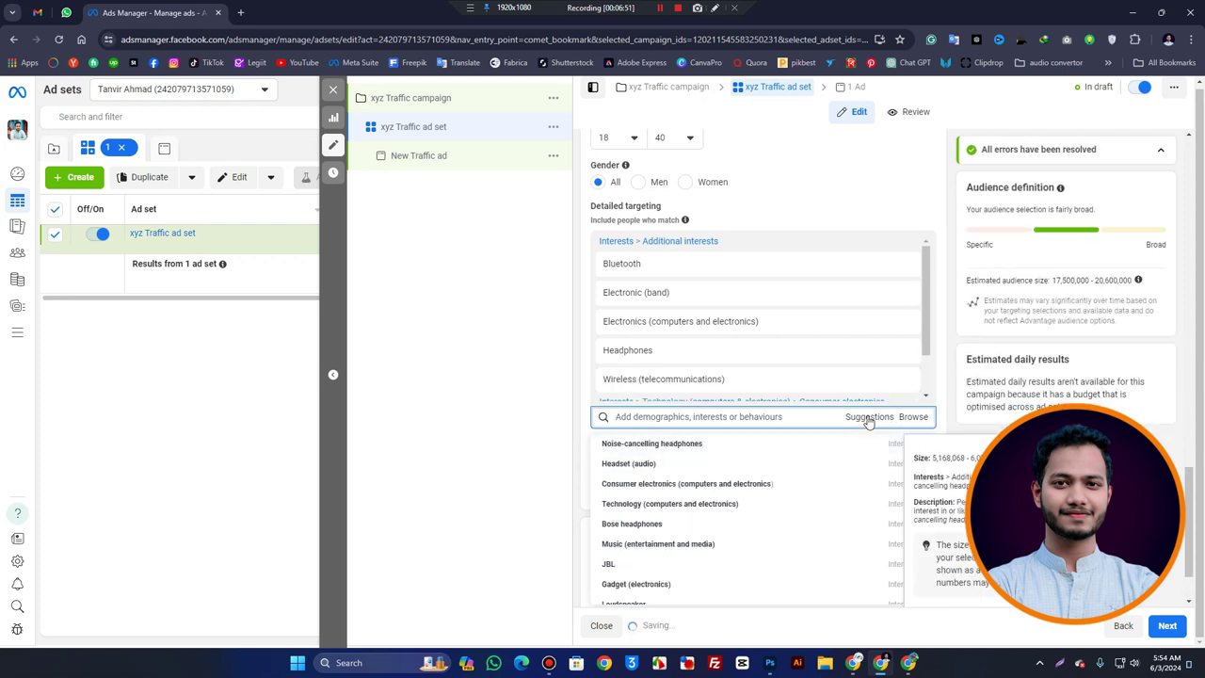
Add the suggested Noise-cancelling headphones and Bose headphones interests to the detailed targeting.
{"action": "left_click", "coordinate": [672, 448]}
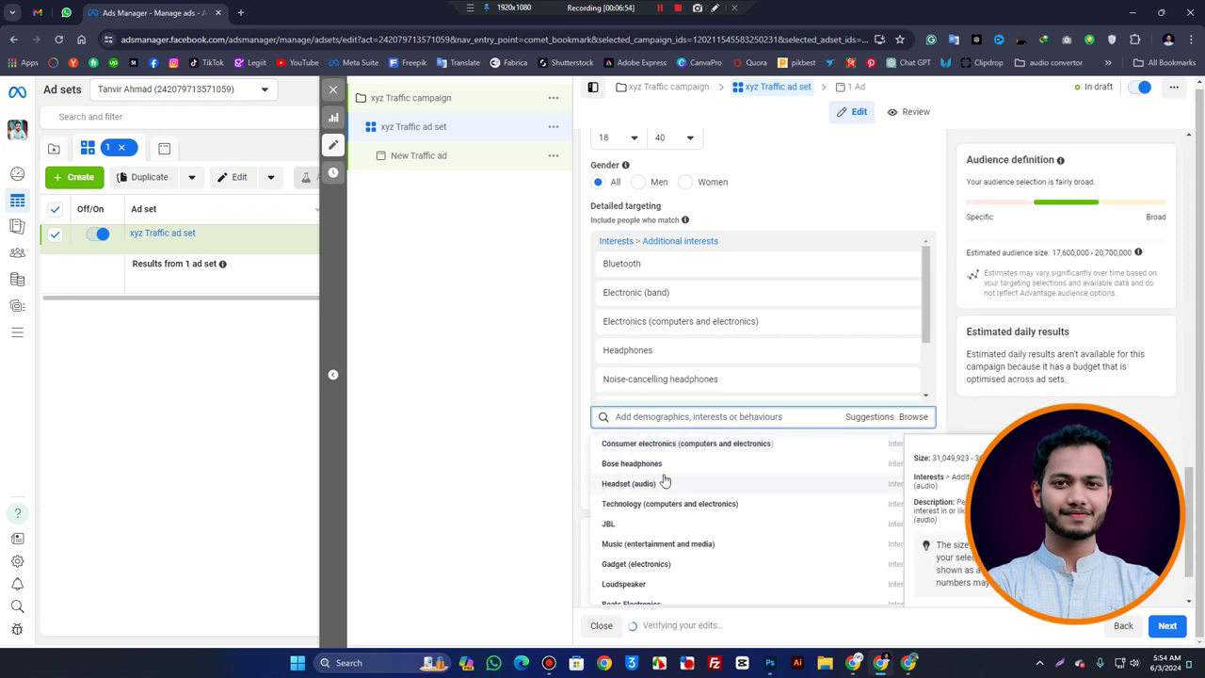
{"action": "left_click", "coordinate": [659, 463]}
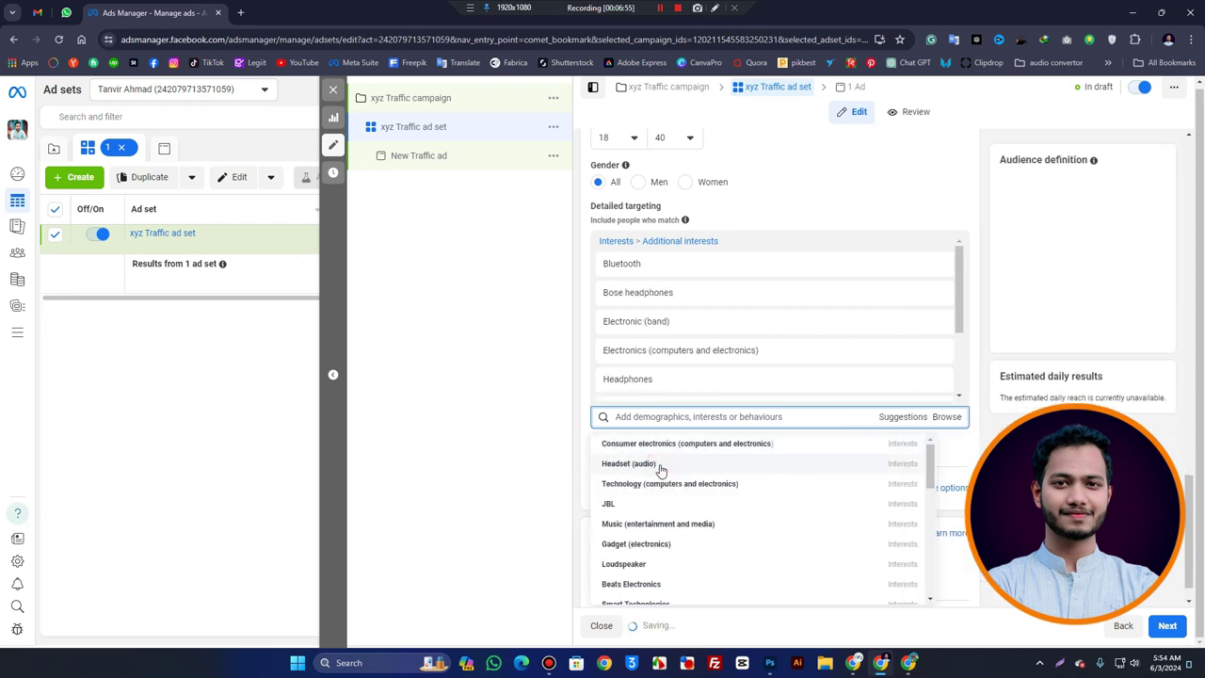
{"action": "left_click", "coordinate": [501, 443]}
{"action": "scroll", "coordinate": [828, 349], "scroll_direction": "down", "scroll_amount": 2}
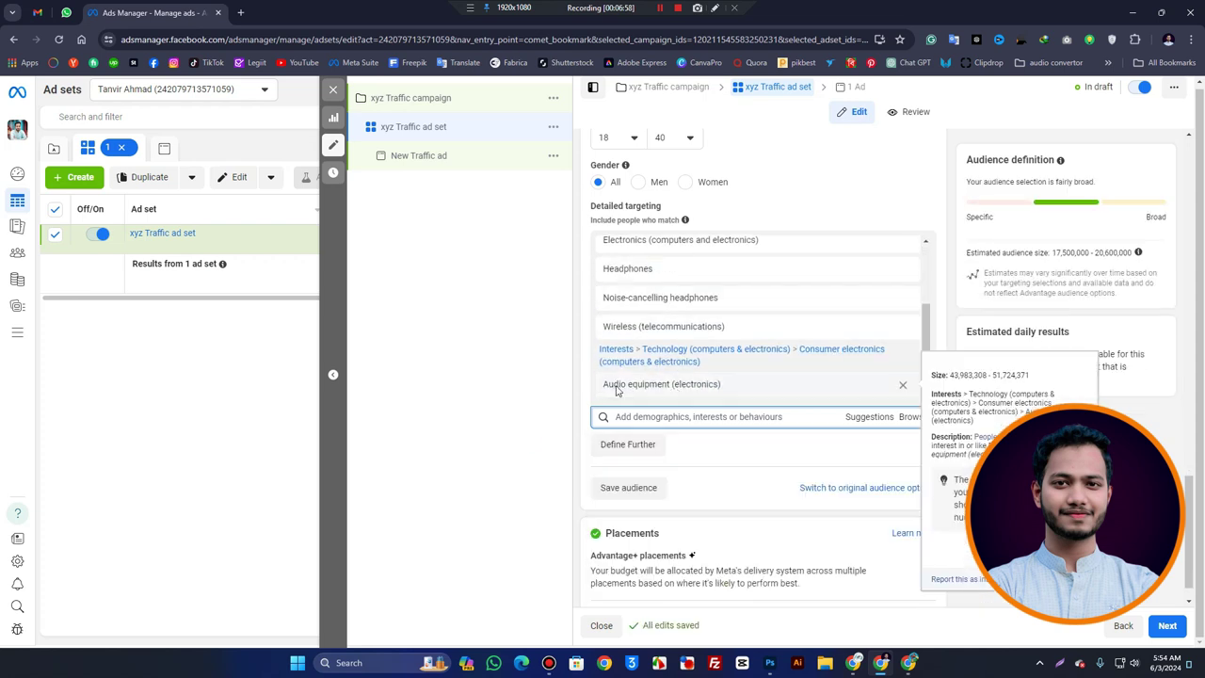
Define the detailed targeting further with an additional must-also-match condition and remove that empty condition again.
{"action": "scroll", "coordinate": [692, 454], "scroll_direction": "down", "scroll_amount": 1}
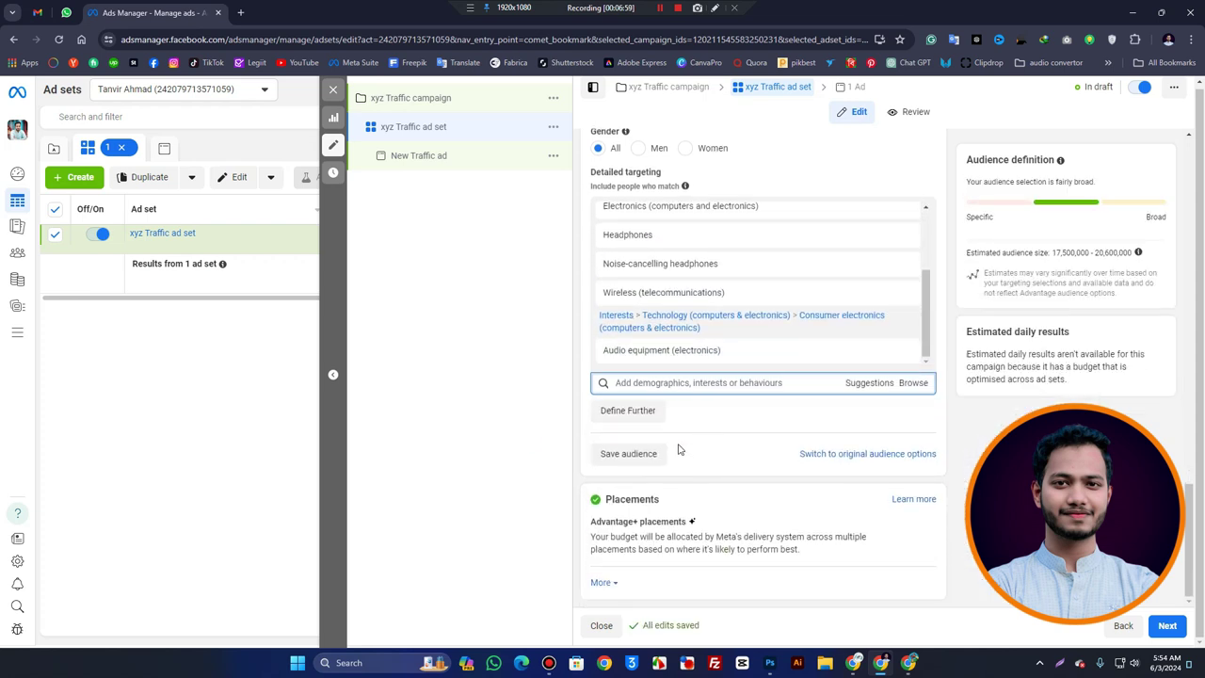
{"action": "left_click", "coordinate": [631, 421]}
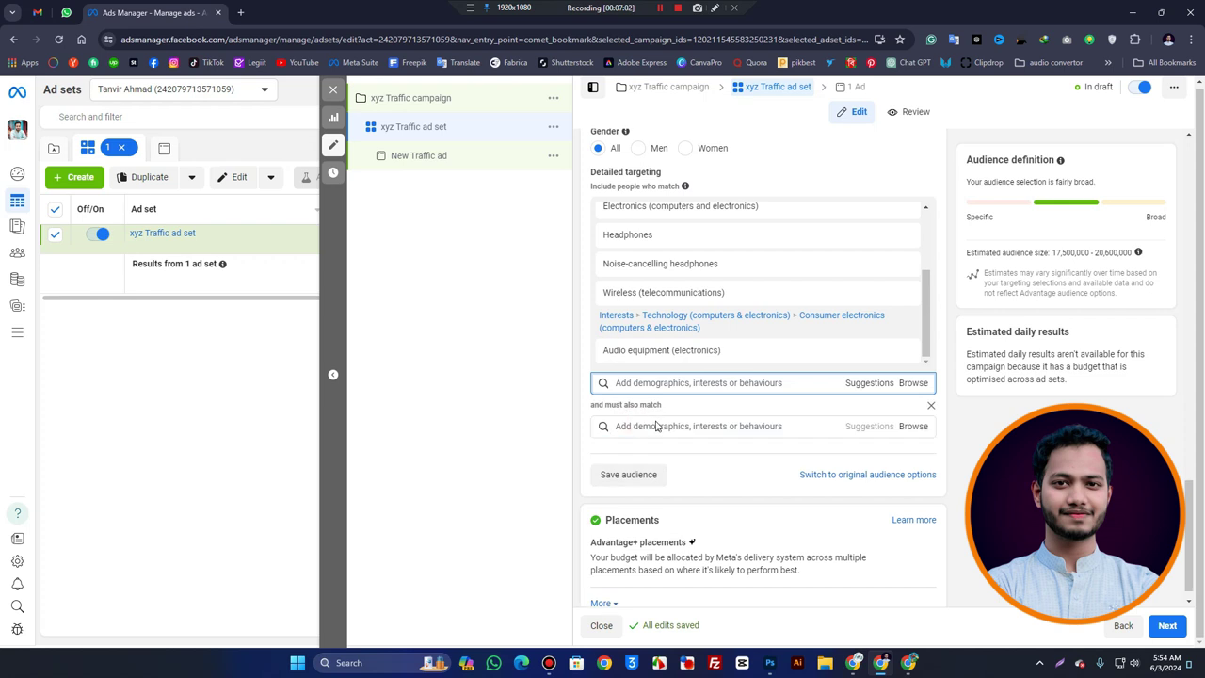
{"action": "left_click", "coordinate": [930, 405]}
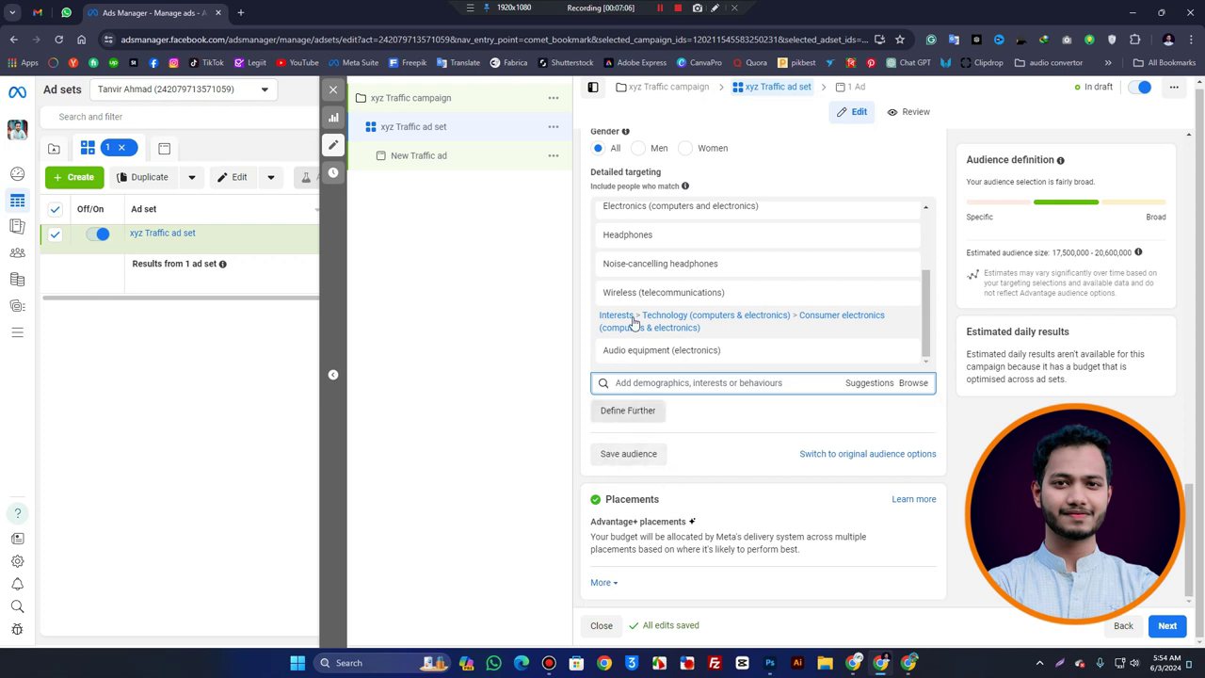
Open the campaign's New Traffic ad and rename it to xyz Traffic ad.
{"action": "mouse_move", "coordinate": [823, 269]}
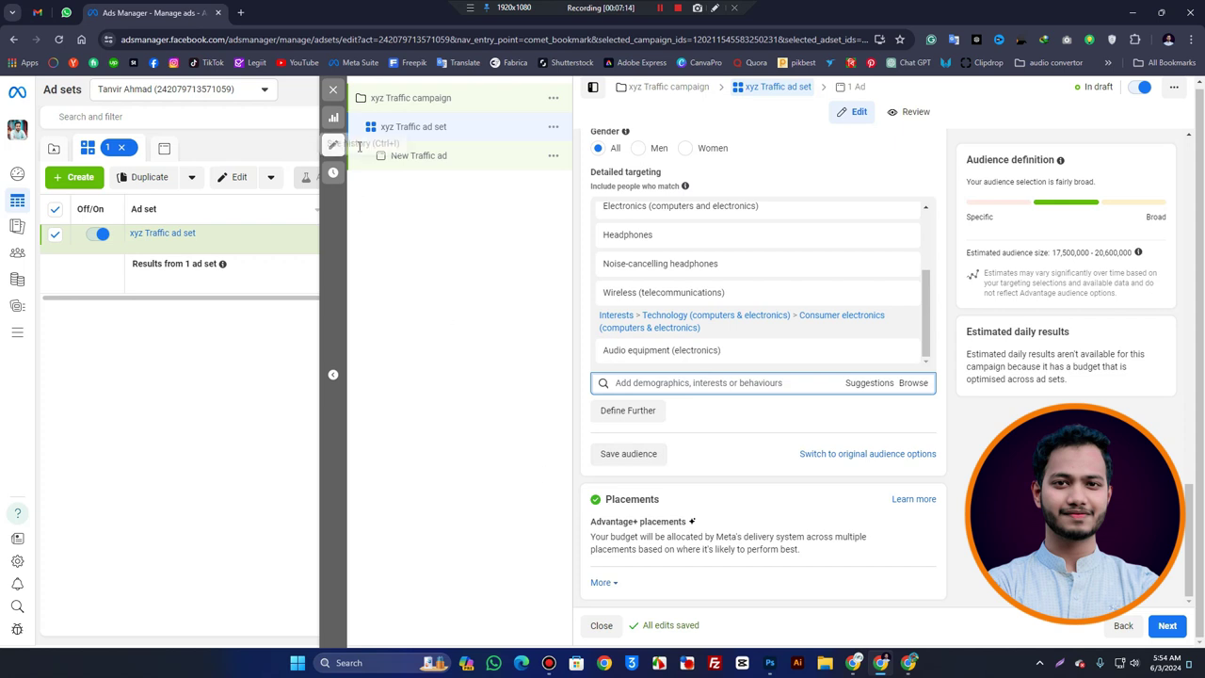
{"action": "left_click", "coordinate": [423, 158]}
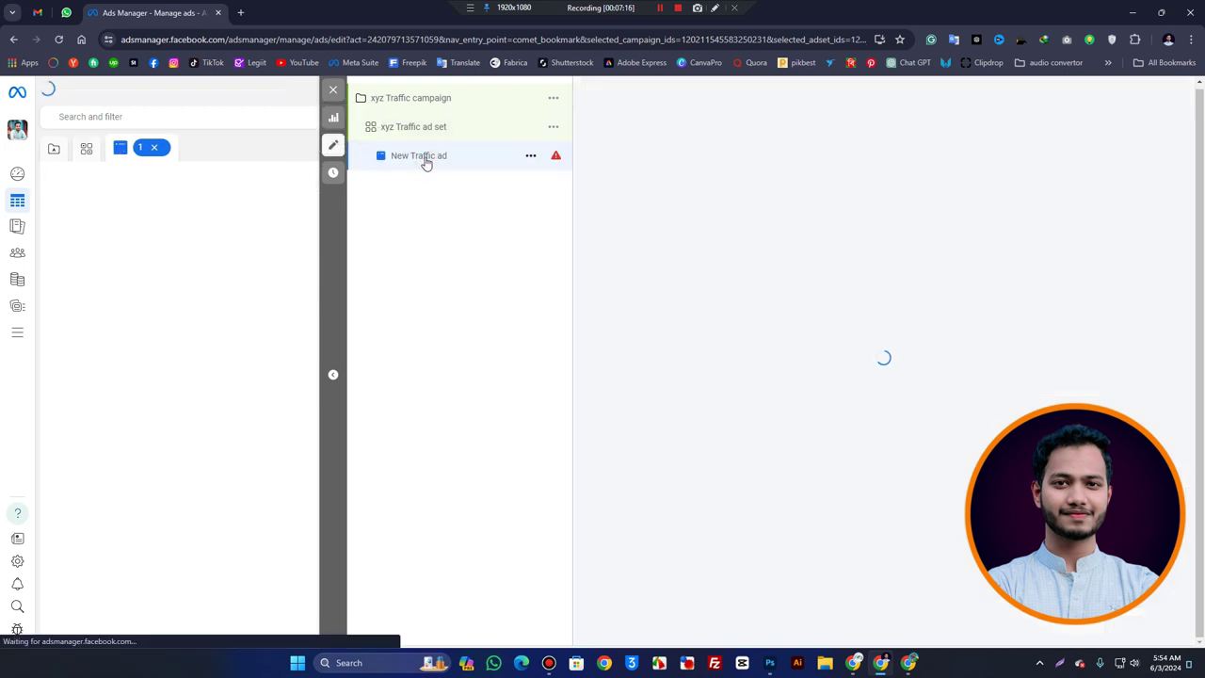
{"action": "double_click", "coordinate": [607, 180]}
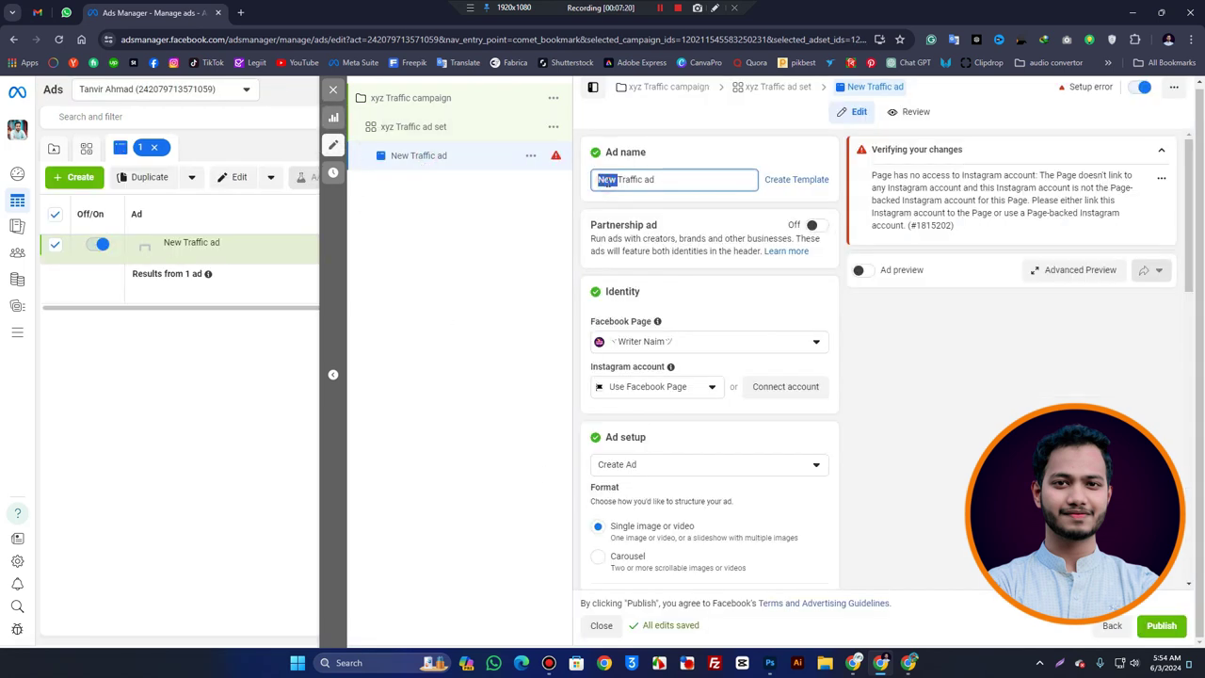
{"action": "type", "text": "xyz"}
{"action": "type", "text": "z"}
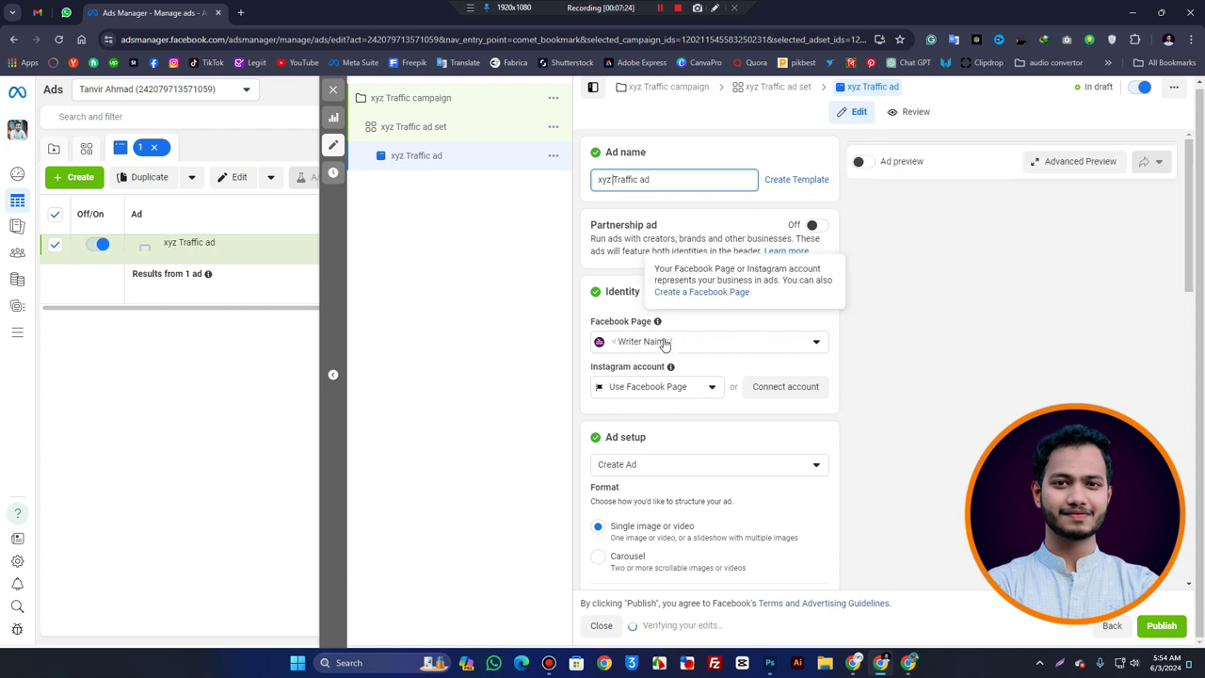
Set the ad's Facebook Page to Design Point and check the available Instagram accounts.
{"action": "left_click", "coordinate": [661, 342]}
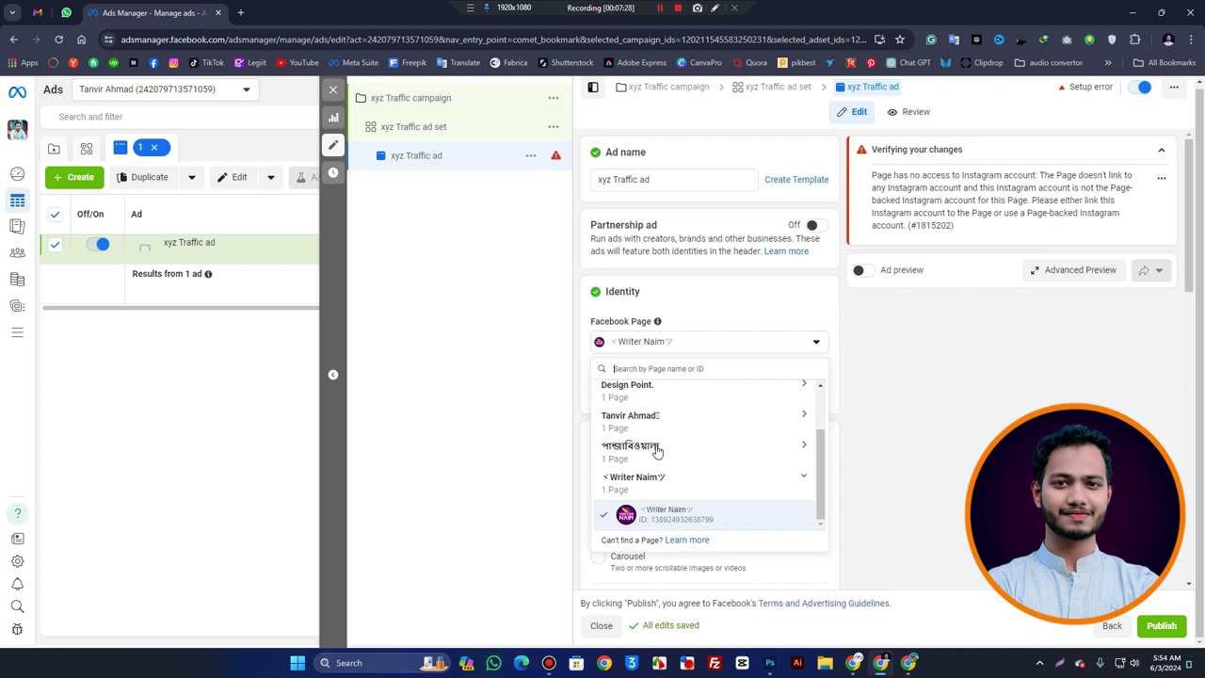
{"action": "left_click", "coordinate": [675, 394]}
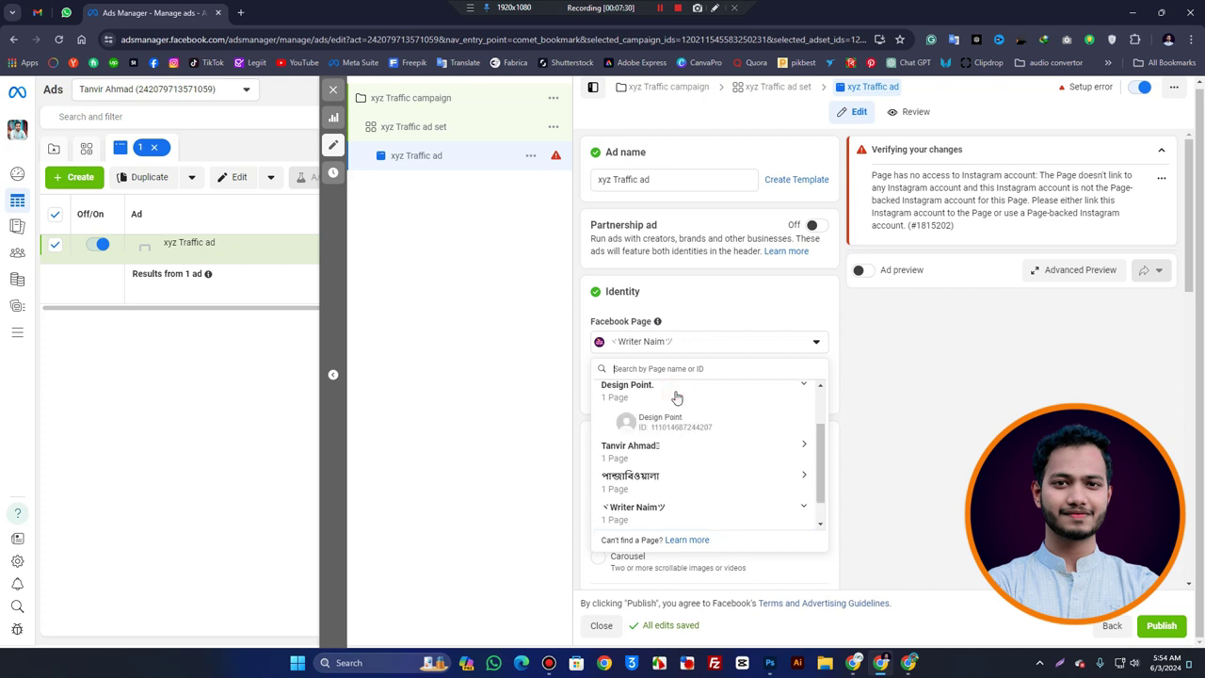
{"action": "left_click", "coordinate": [626, 423]}
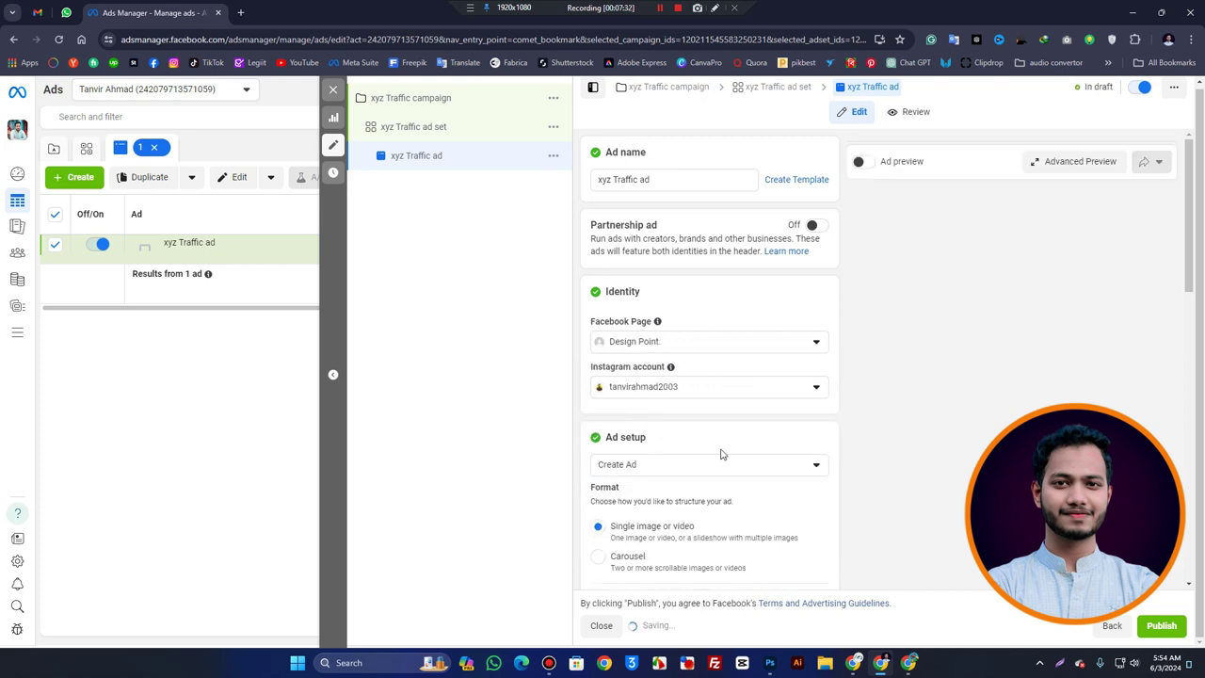
{"action": "left_click", "coordinate": [640, 398]}
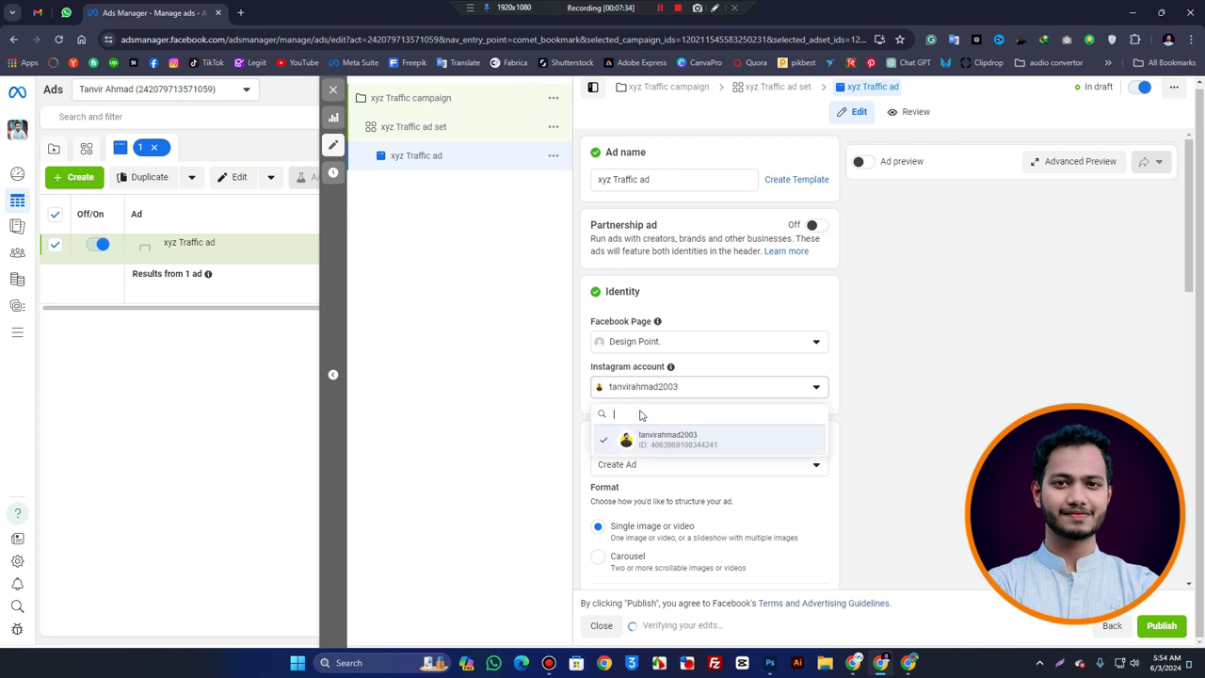
{"action": "left_click", "coordinate": [836, 390]}
Open the image selection for the media in the ad creative.
{"action": "scroll", "coordinate": [638, 428], "scroll_direction": "down", "scroll_amount": 1}
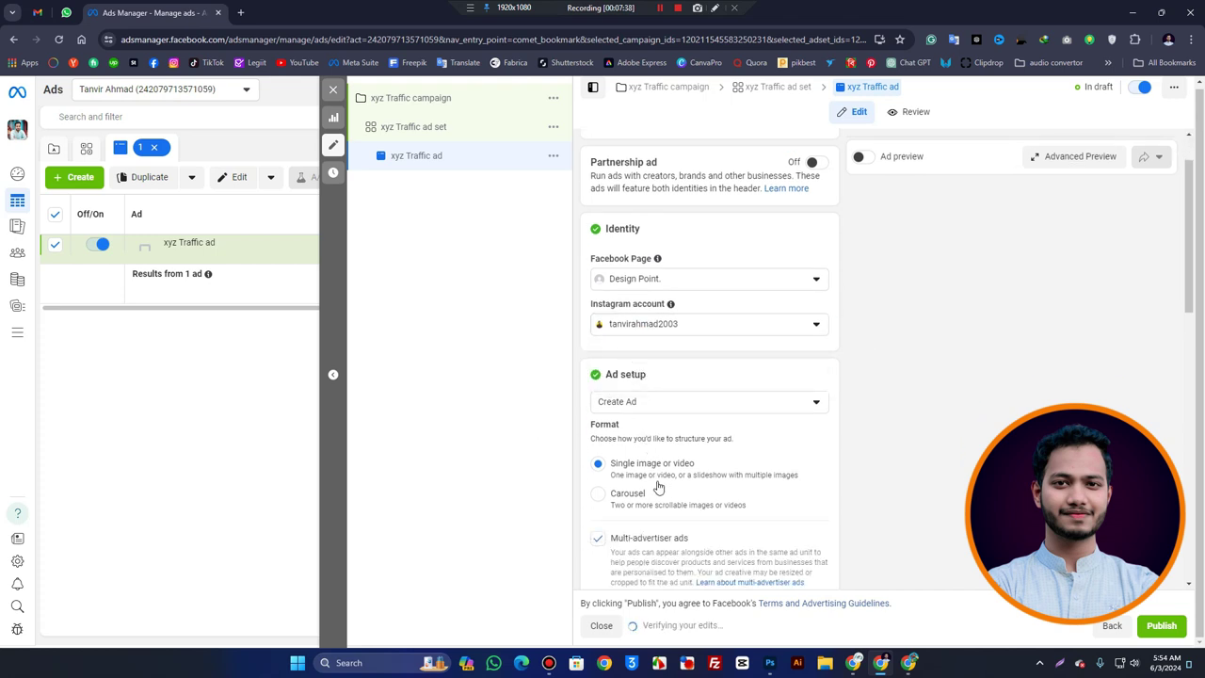
{"action": "scroll", "coordinate": [635, 497], "scroll_direction": "down", "scroll_amount": 1}
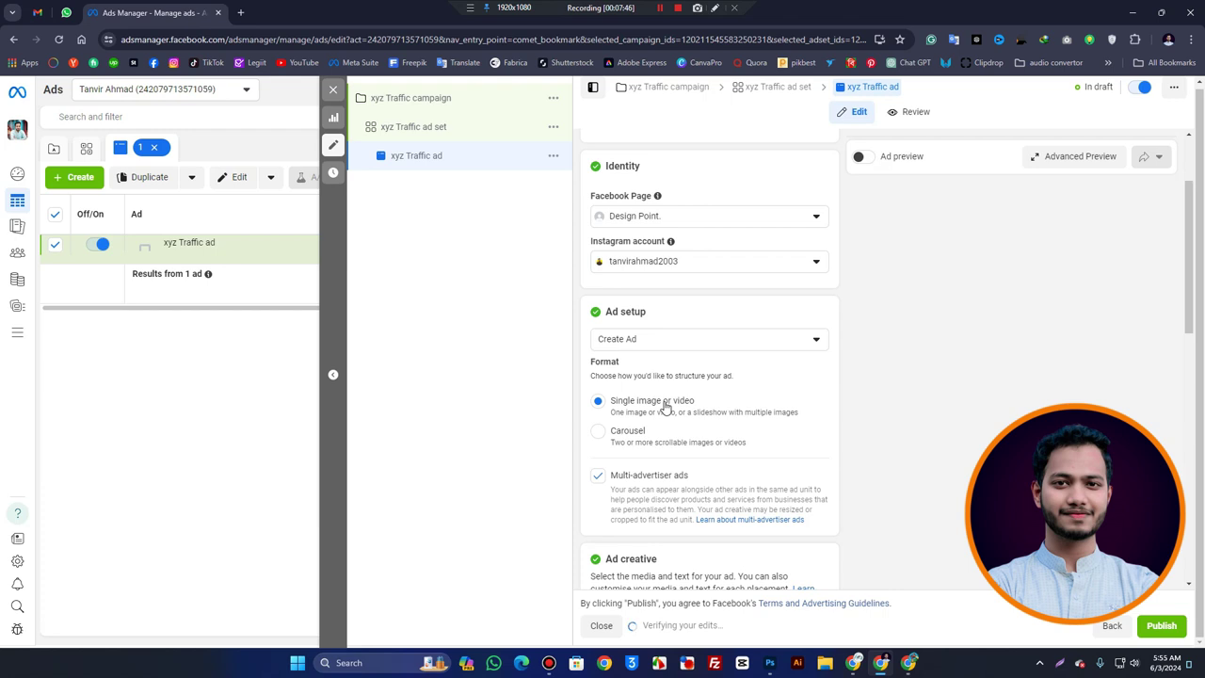
{"action": "scroll", "coordinate": [665, 418], "scroll_direction": "down", "scroll_amount": 1}
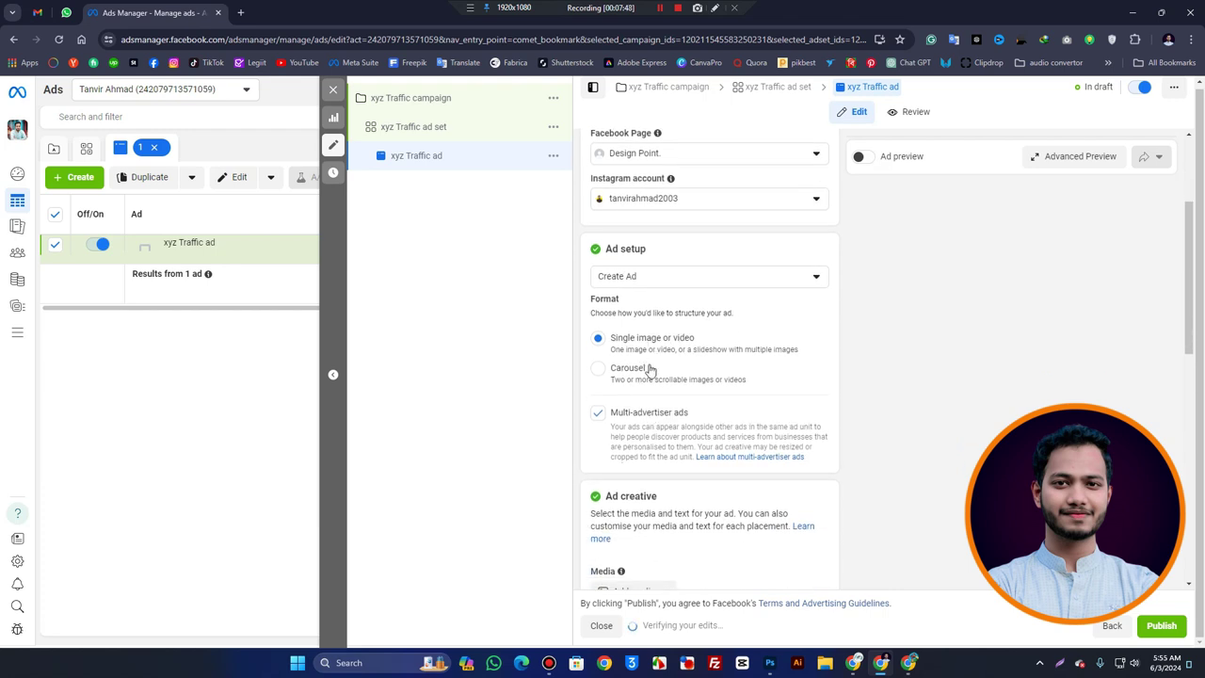
{"action": "scroll", "coordinate": [638, 490], "scroll_direction": "down", "scroll_amount": 4}
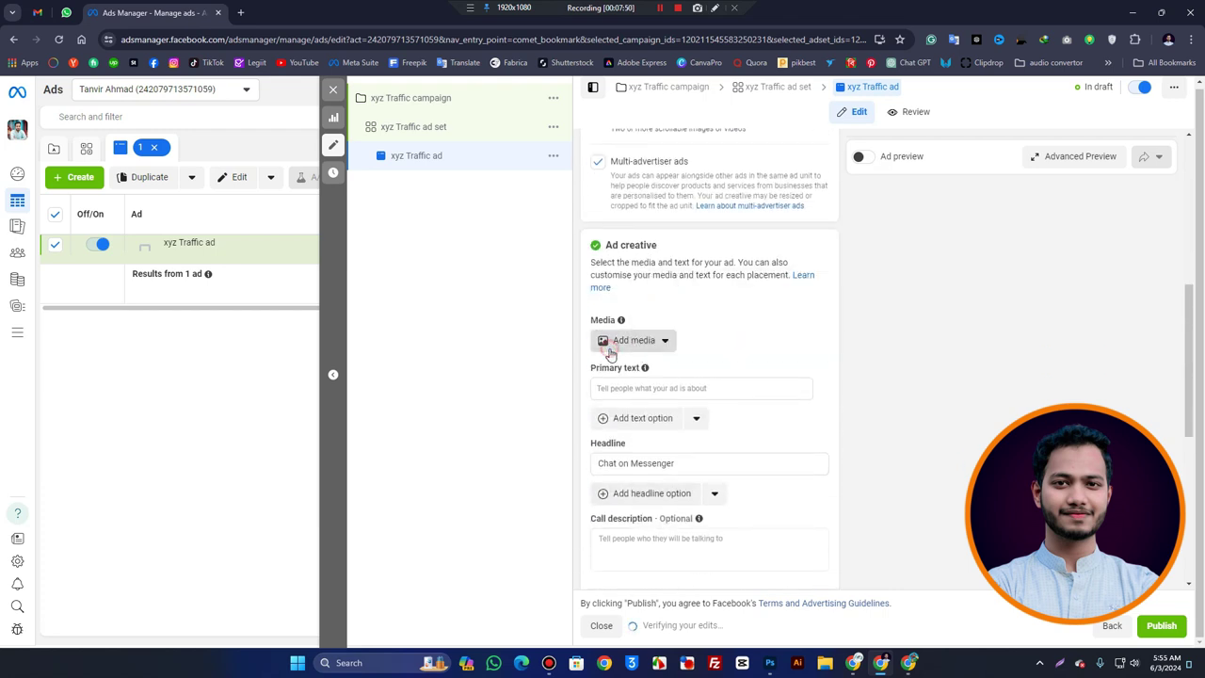
{"action": "left_click", "coordinate": [610, 346]}
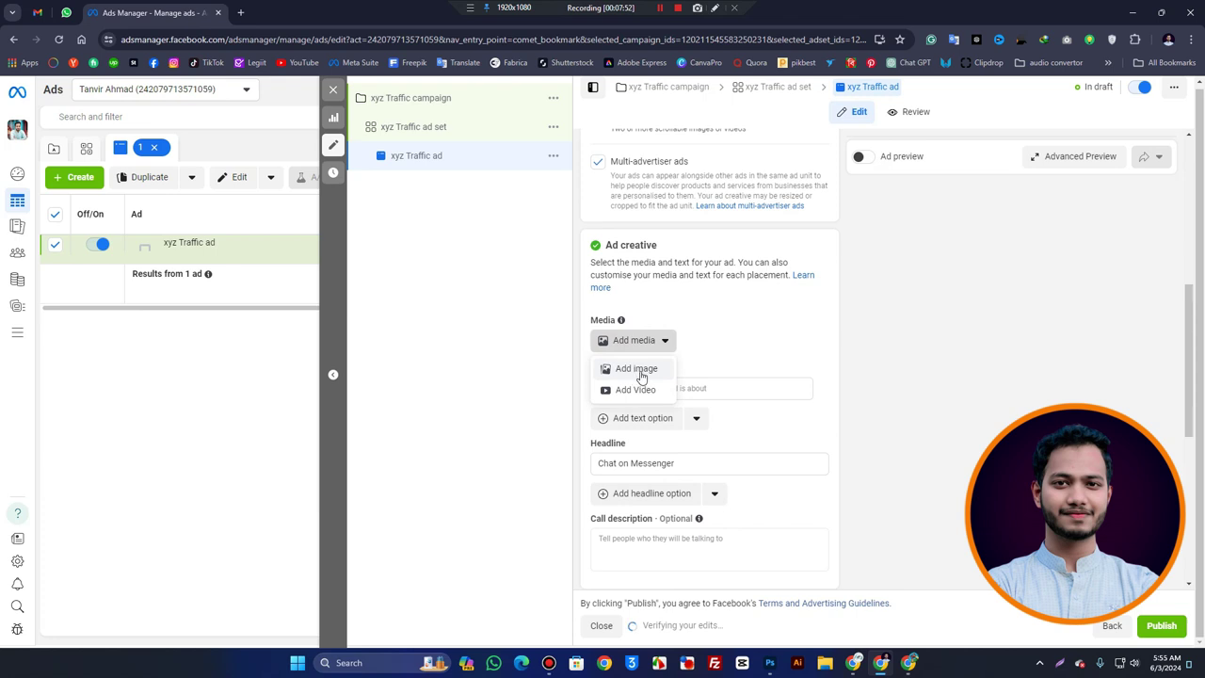
{"action": "left_click", "coordinate": [638, 370]}
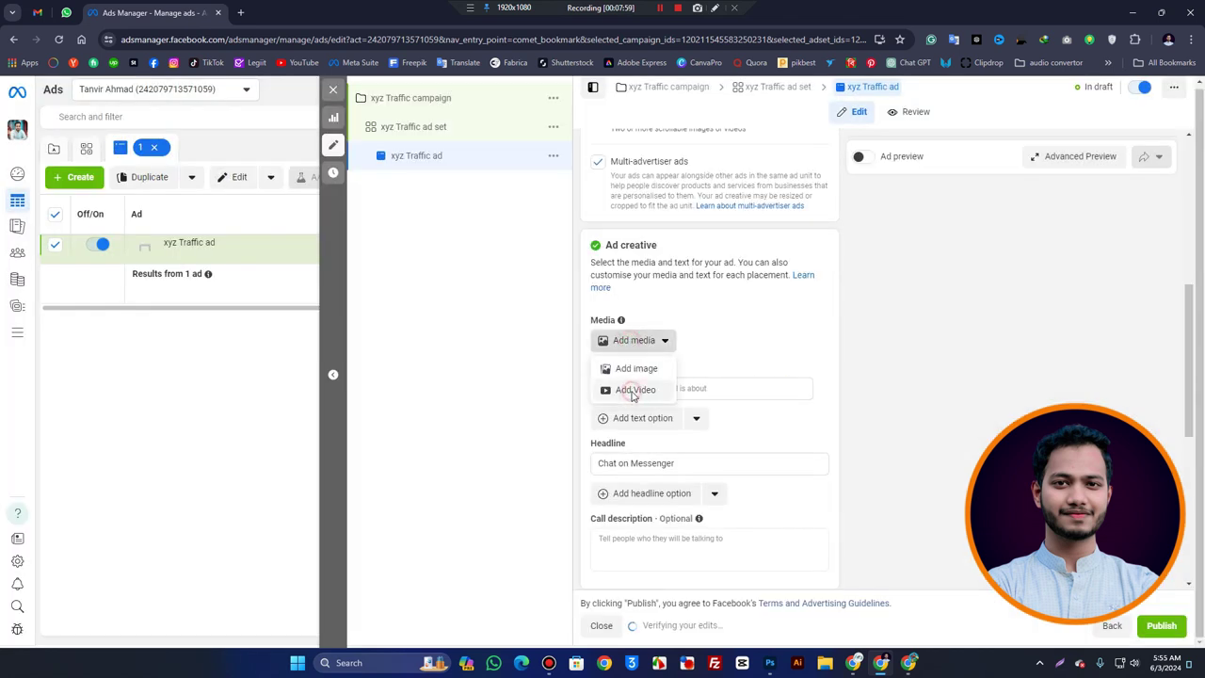
Start a video upload for the ad creative's media and cancel the media selection.
{"action": "left_click", "coordinate": [626, 389]}
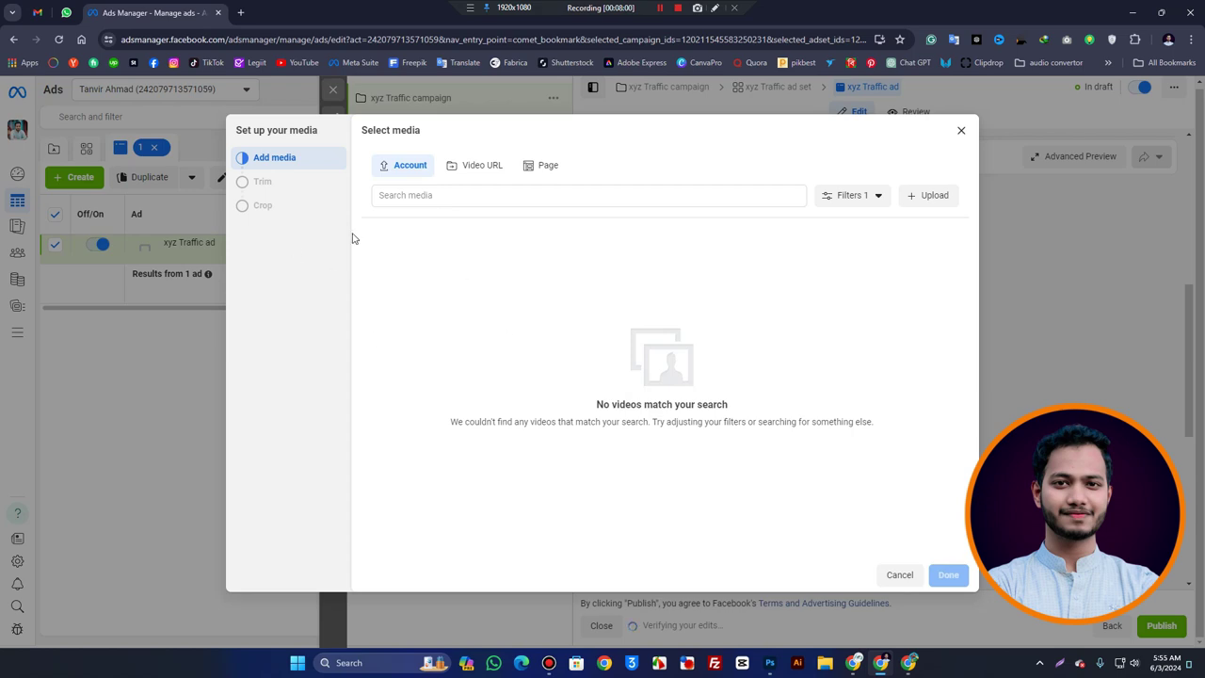
{"action": "left_click", "coordinate": [931, 205]}
{"action": "left_click", "coordinate": [499, 572]}
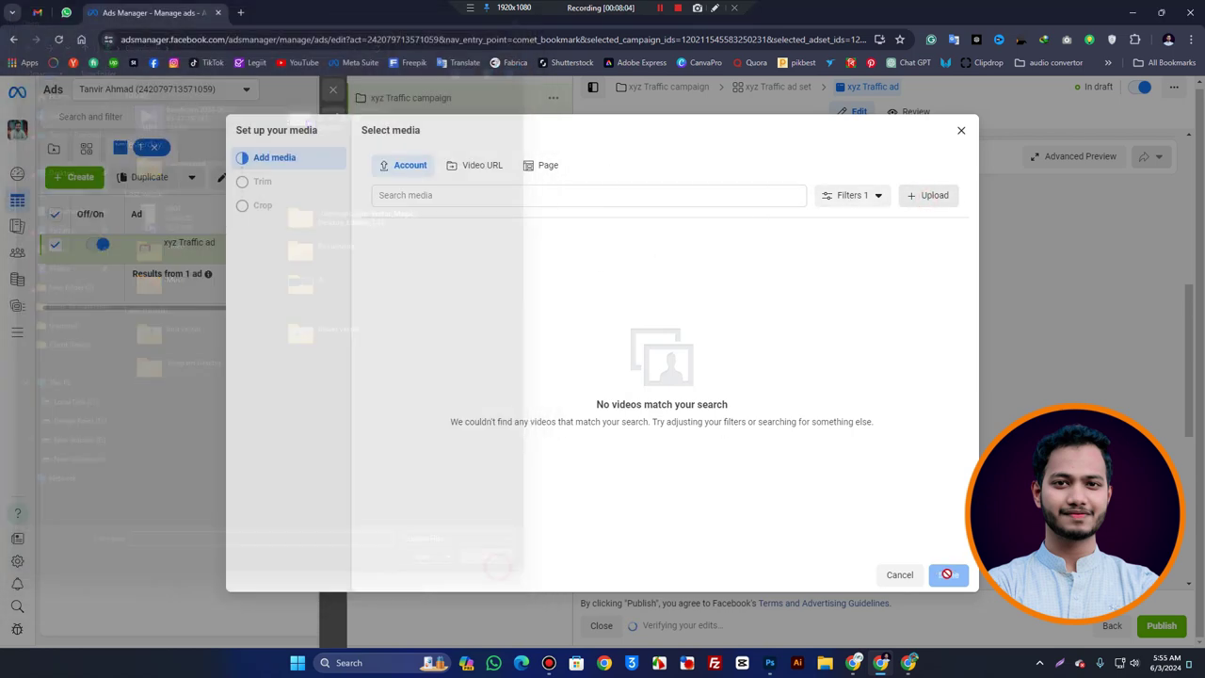
{"action": "left_click", "coordinate": [900, 575]}
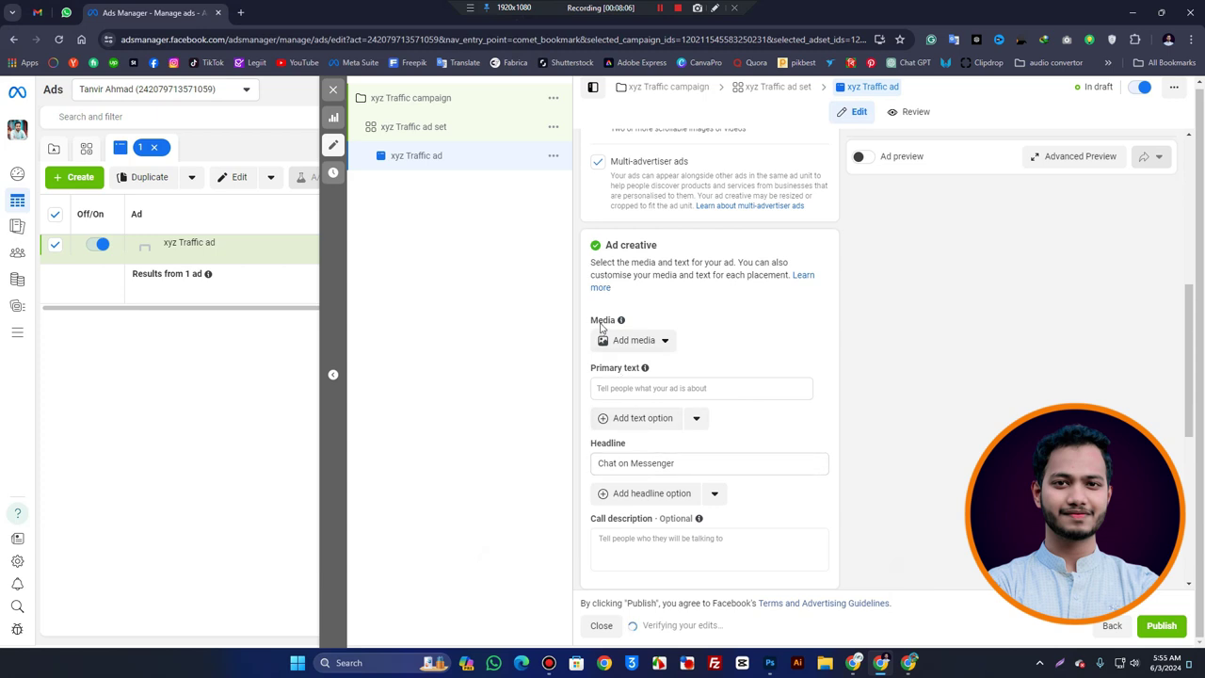
Review the ad creative fields and keep Create Ad selected as the ad setup.
{"action": "scroll", "coordinate": [638, 345], "scroll_direction": "down", "scroll_amount": 2}
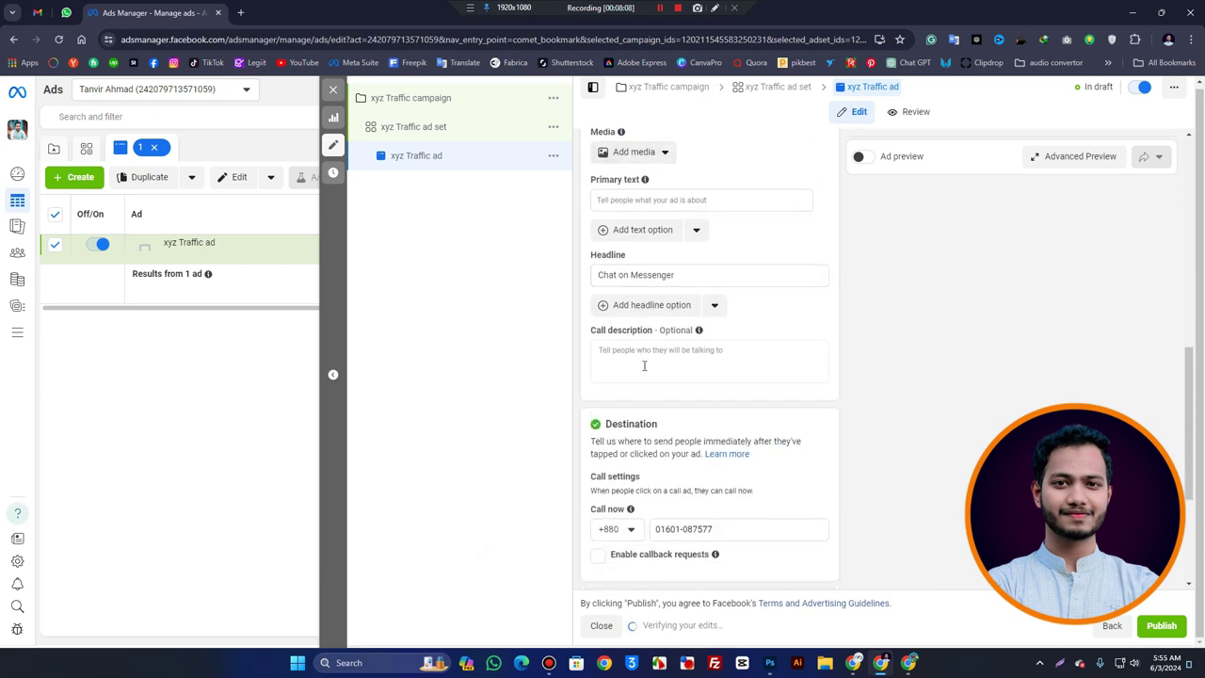
{"action": "scroll", "coordinate": [645, 392], "scroll_direction": "up", "scroll_amount": 3}
{"action": "scroll", "coordinate": [644, 386], "scroll_direction": "up", "scroll_amount": 1}
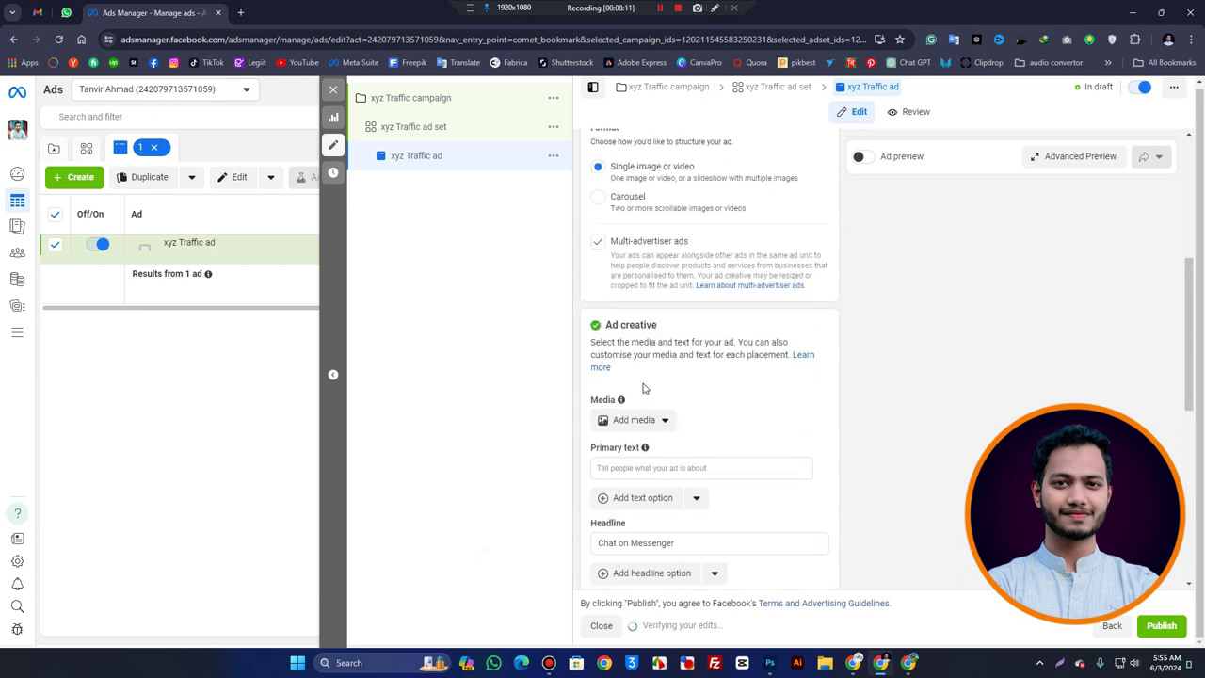
{"action": "scroll", "coordinate": [633, 356], "scroll_direction": "up", "scroll_amount": 2}
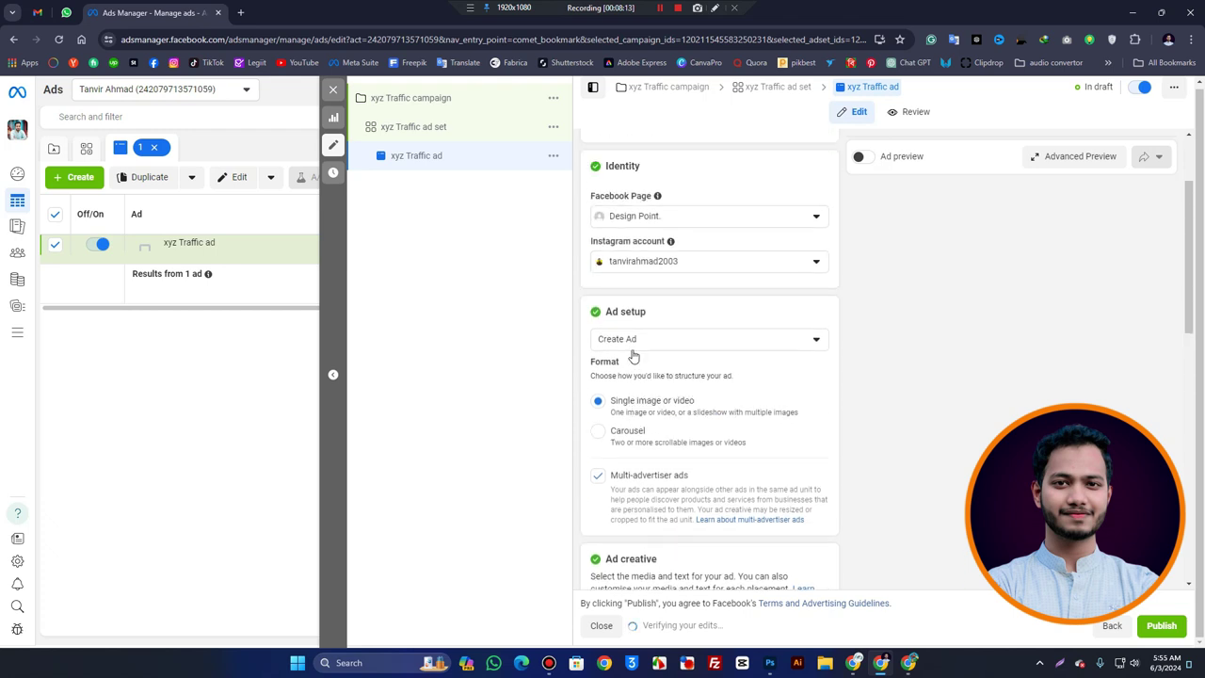
{"action": "left_click", "coordinate": [629, 343]}
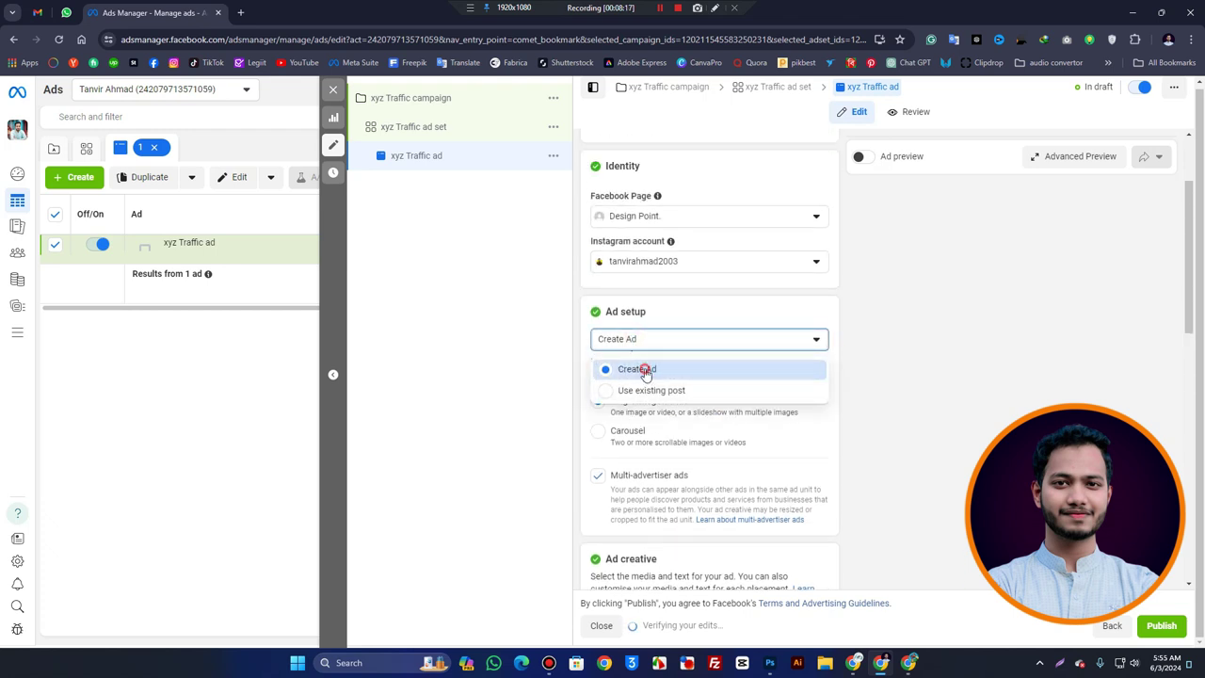
{"action": "left_click", "coordinate": [641, 370]}
{"action": "scroll", "coordinate": [620, 451], "scroll_direction": "down", "scroll_amount": 2}
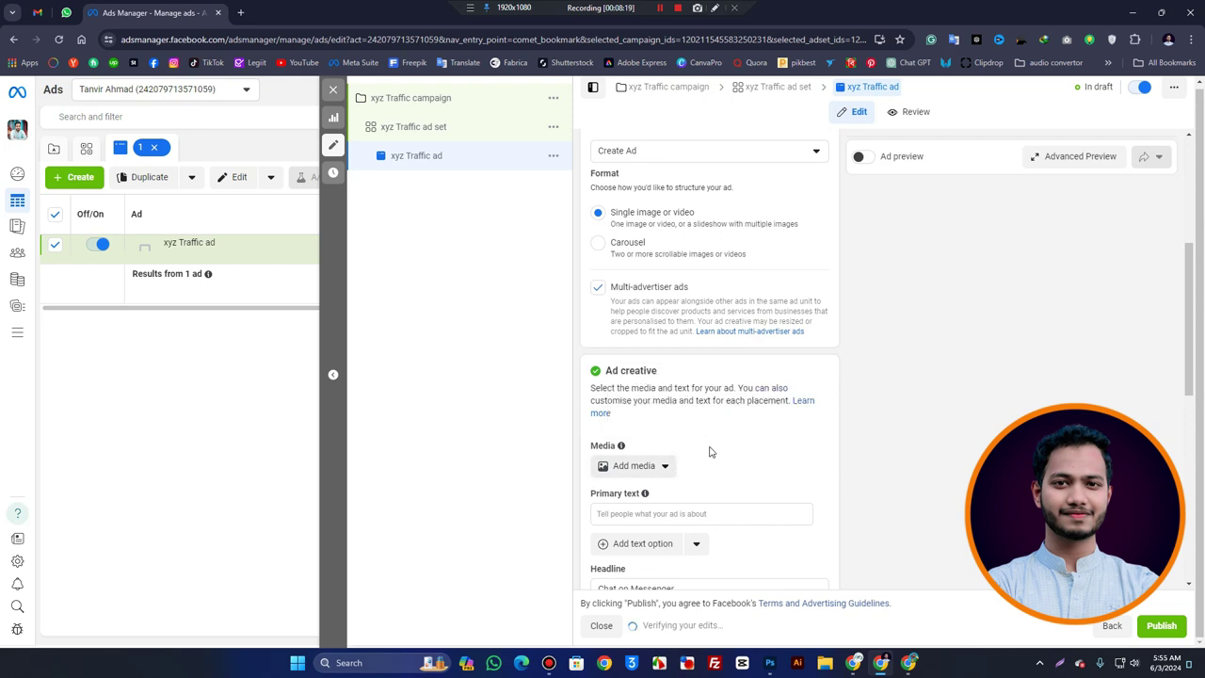
Switch the ad setup to Use existing post.
{"action": "scroll", "coordinate": [607, 316], "scroll_direction": "up", "scroll_amount": 2}
{"action": "left_click", "coordinate": [631, 341]}
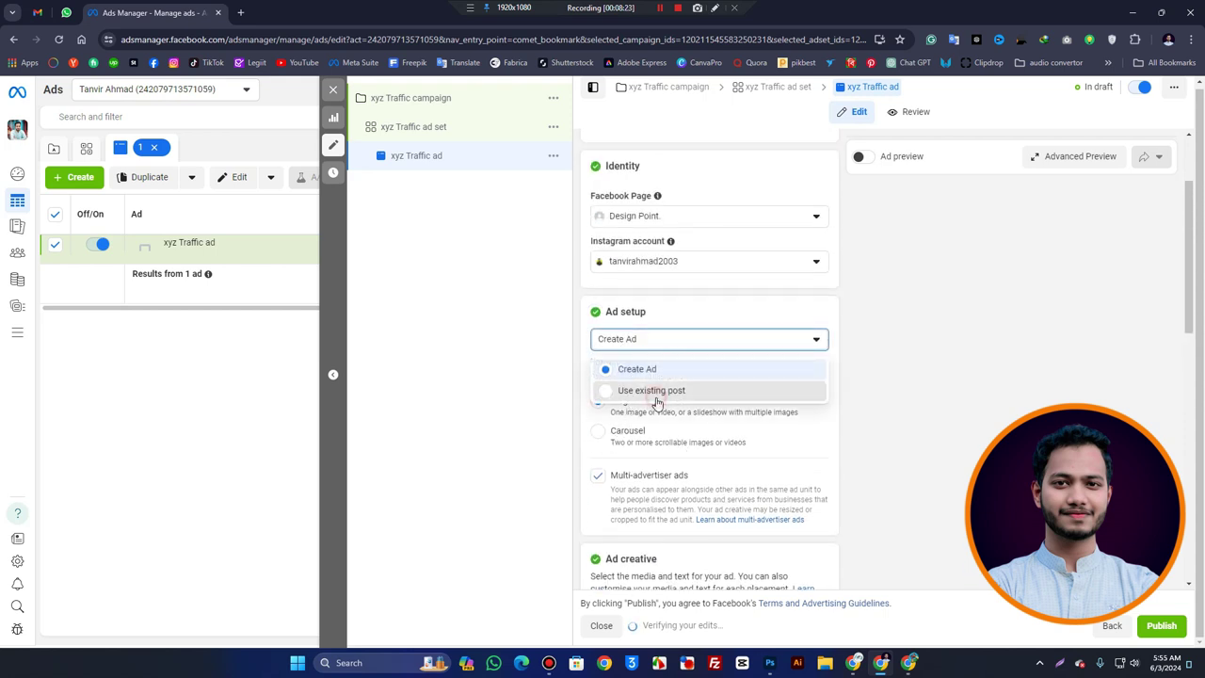
{"action": "left_click", "coordinate": [658, 392]}
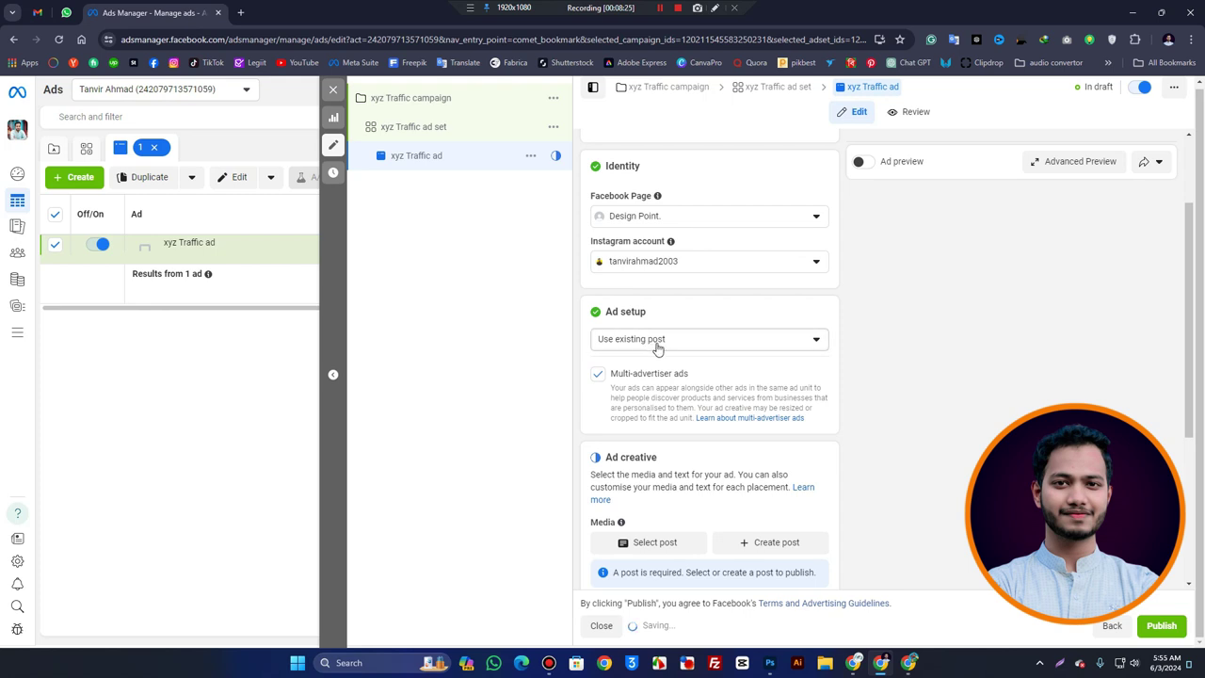
Choose the #Restaurant_Logo_Business_Card_Design Facebook post from 22 Feb 2022 as the ad's media.
{"action": "scroll", "coordinate": [657, 367], "scroll_direction": "down", "scroll_amount": 2}
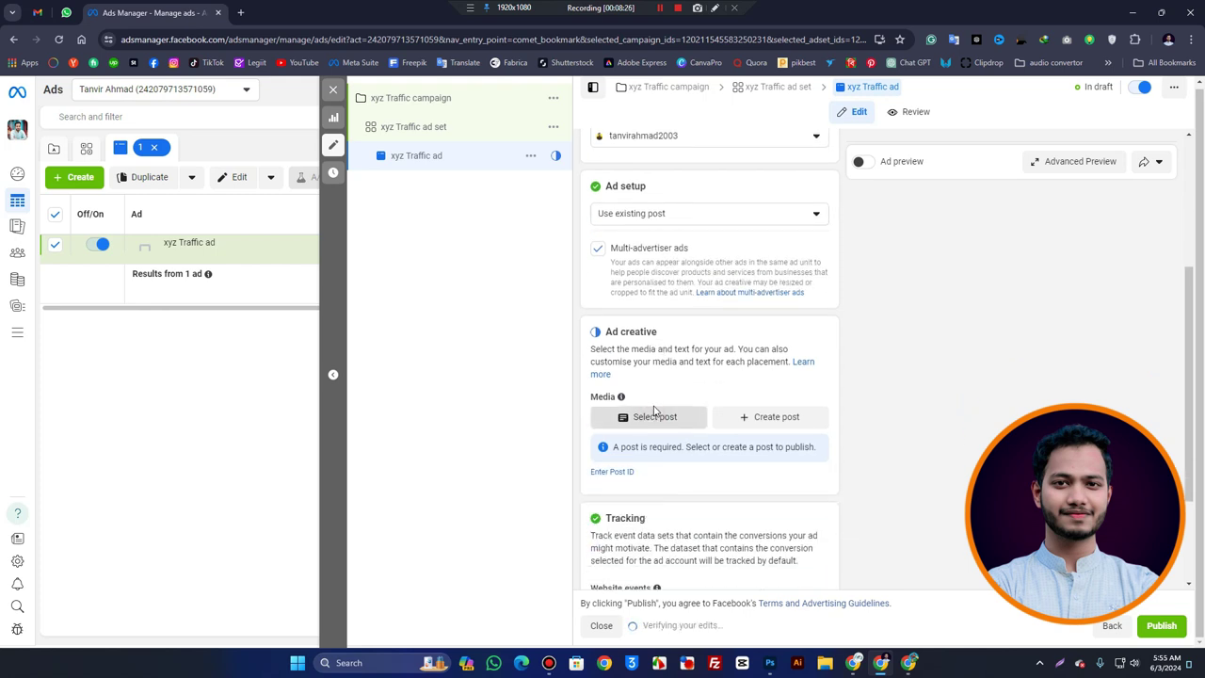
{"action": "left_click", "coordinate": [655, 414]}
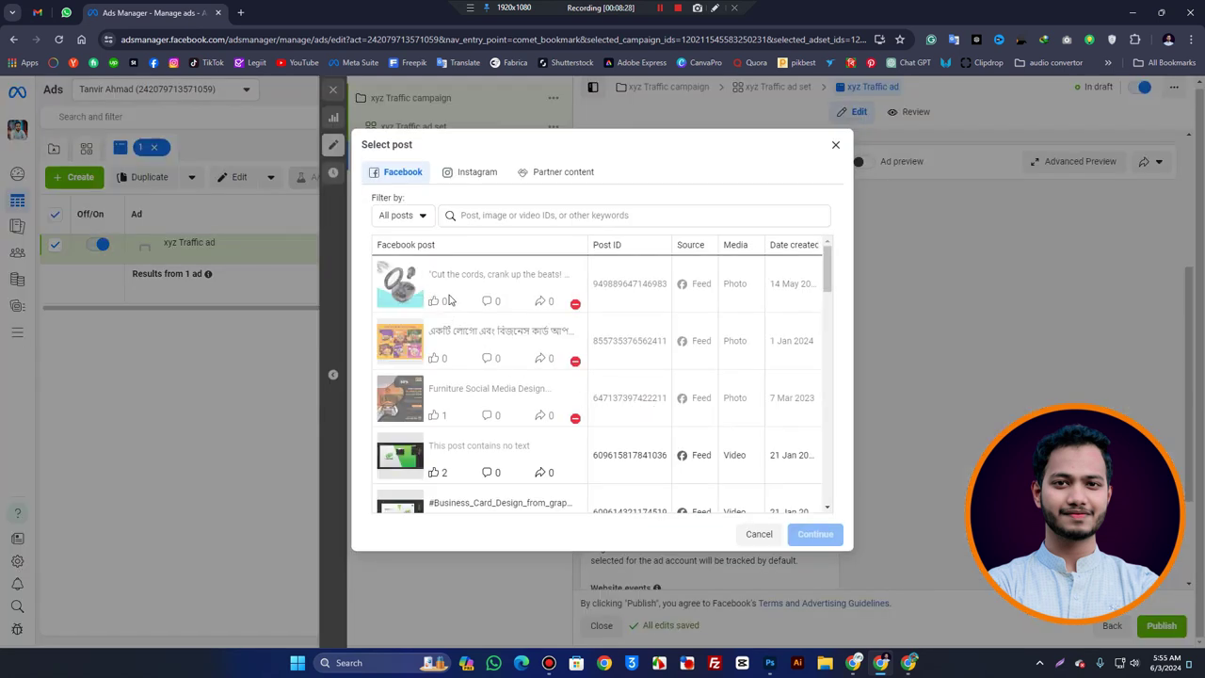
{"action": "scroll", "coordinate": [461, 321], "scroll_direction": "down", "scroll_amount": 3}
{"action": "scroll", "coordinate": [438, 322], "scroll_direction": "up", "scroll_amount": 3}
{"action": "mouse_move", "coordinate": [575, 308]}
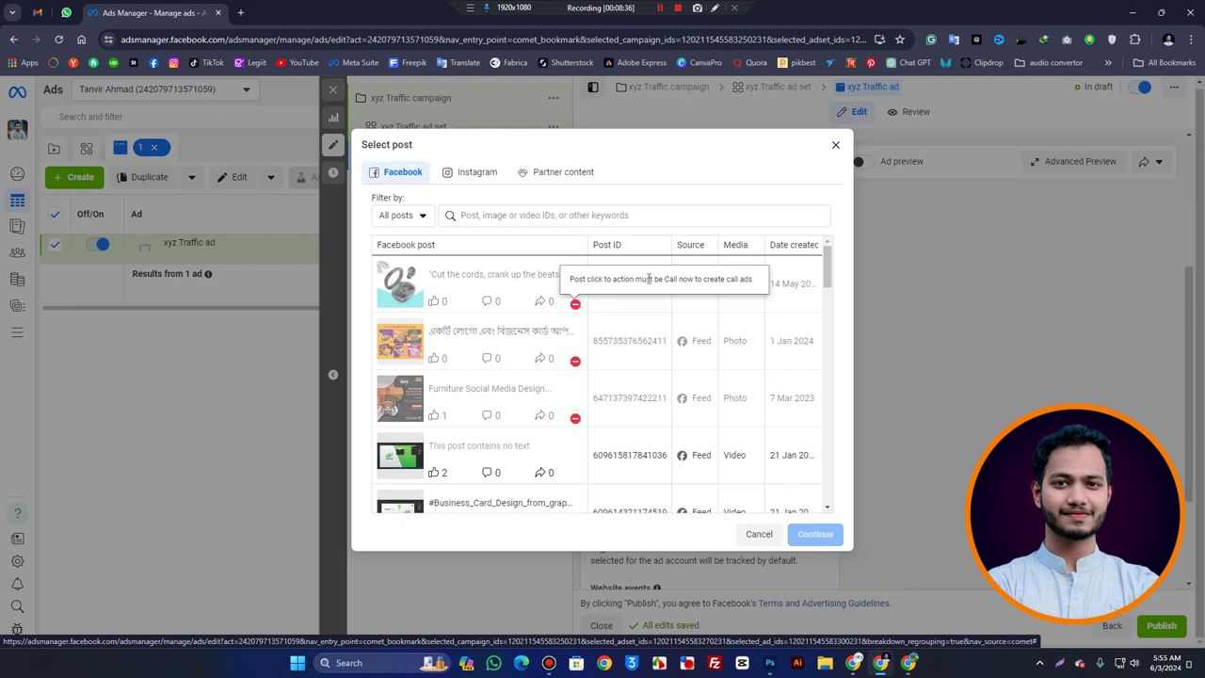
{"action": "scroll", "coordinate": [423, 325], "scroll_direction": "down", "scroll_amount": 3}
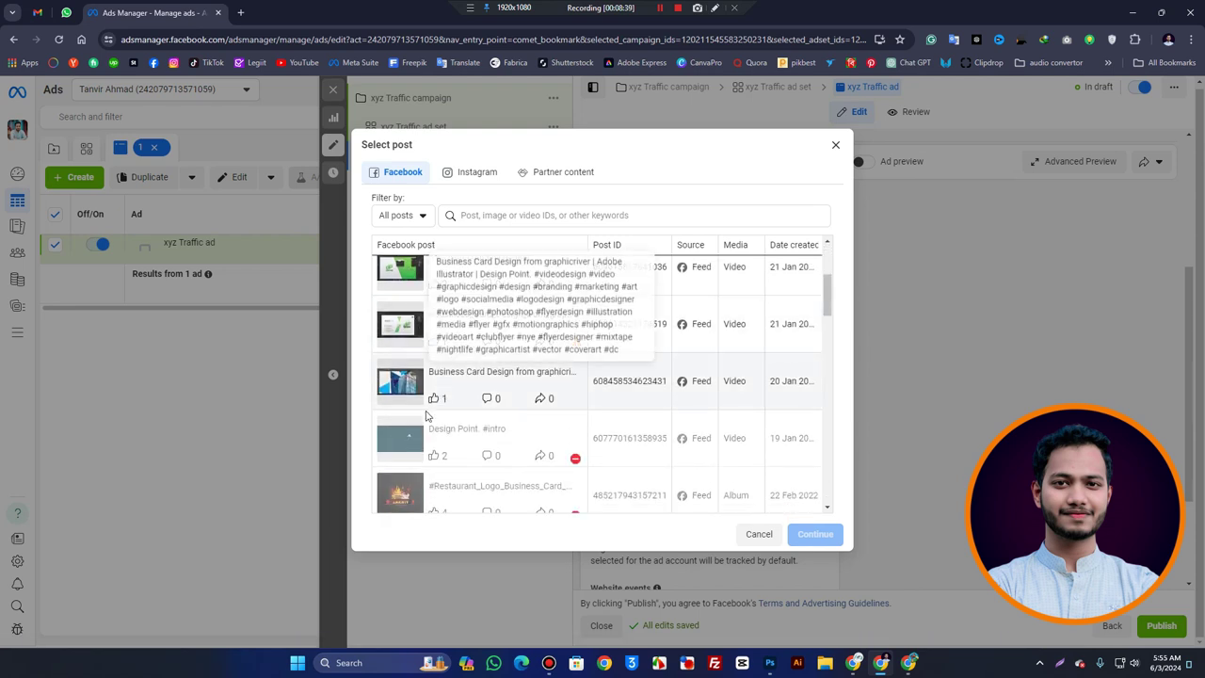
{"action": "scroll", "coordinate": [414, 339], "scroll_direction": "down", "scroll_amount": 3}
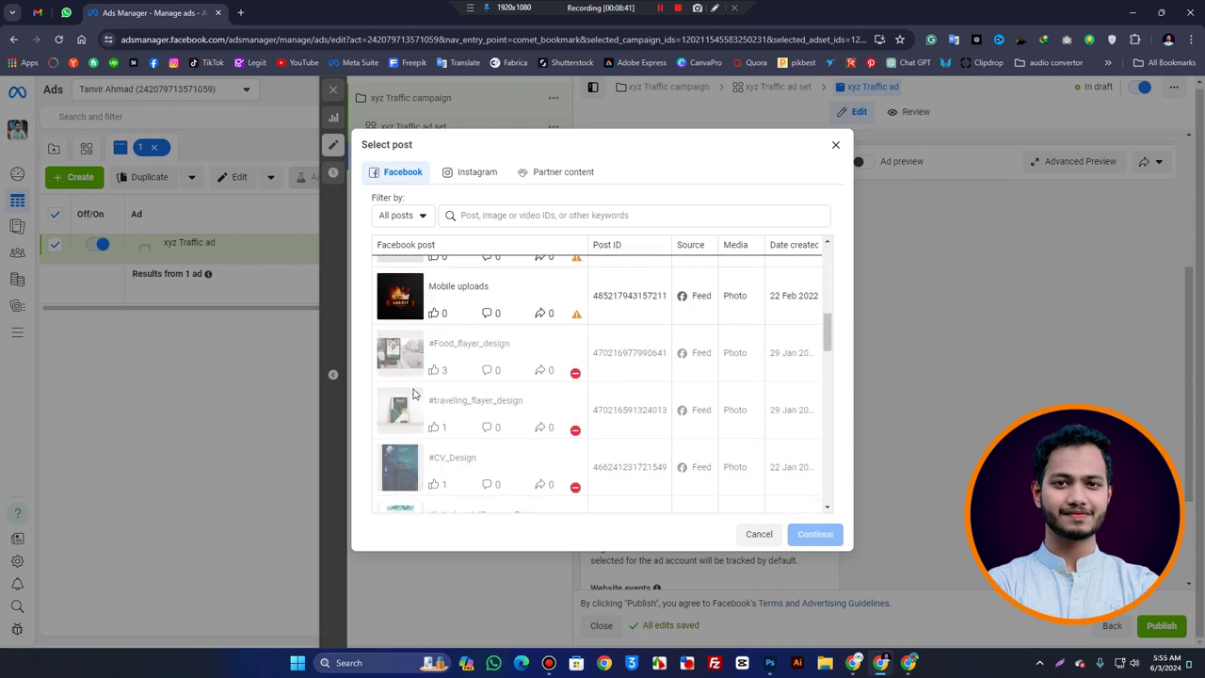
{"action": "left_click", "coordinate": [411, 306]}
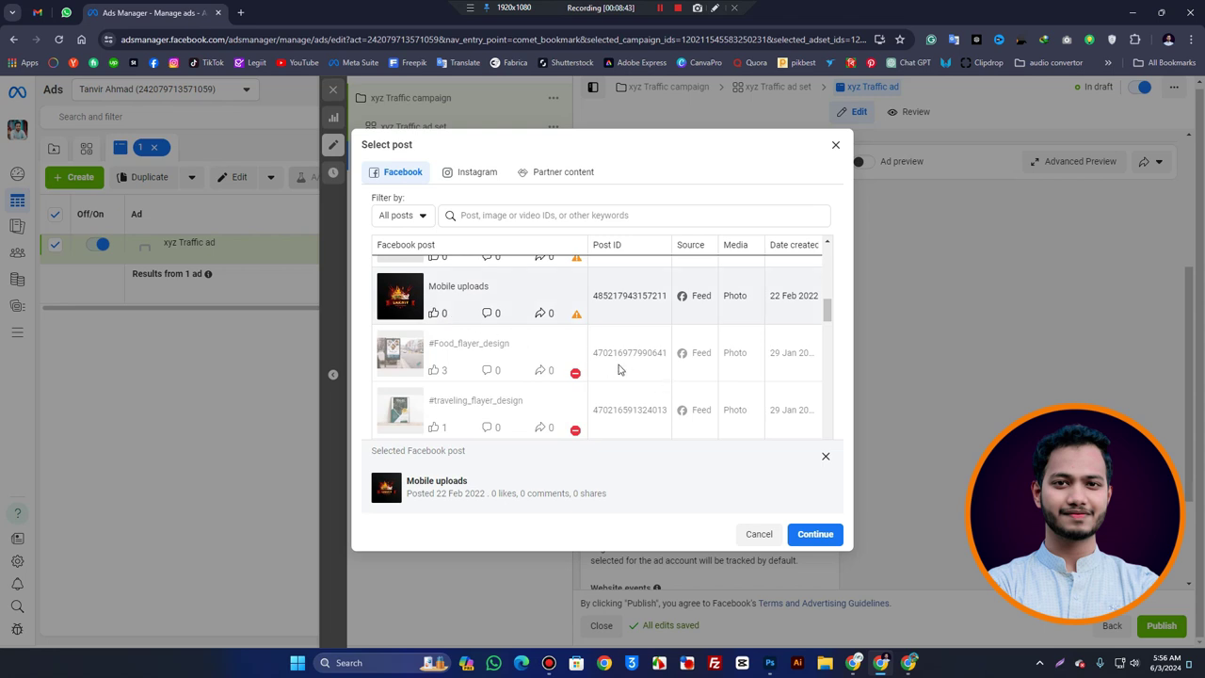
{"action": "scroll", "coordinate": [606, 377], "scroll_direction": "up", "scroll_amount": 5}
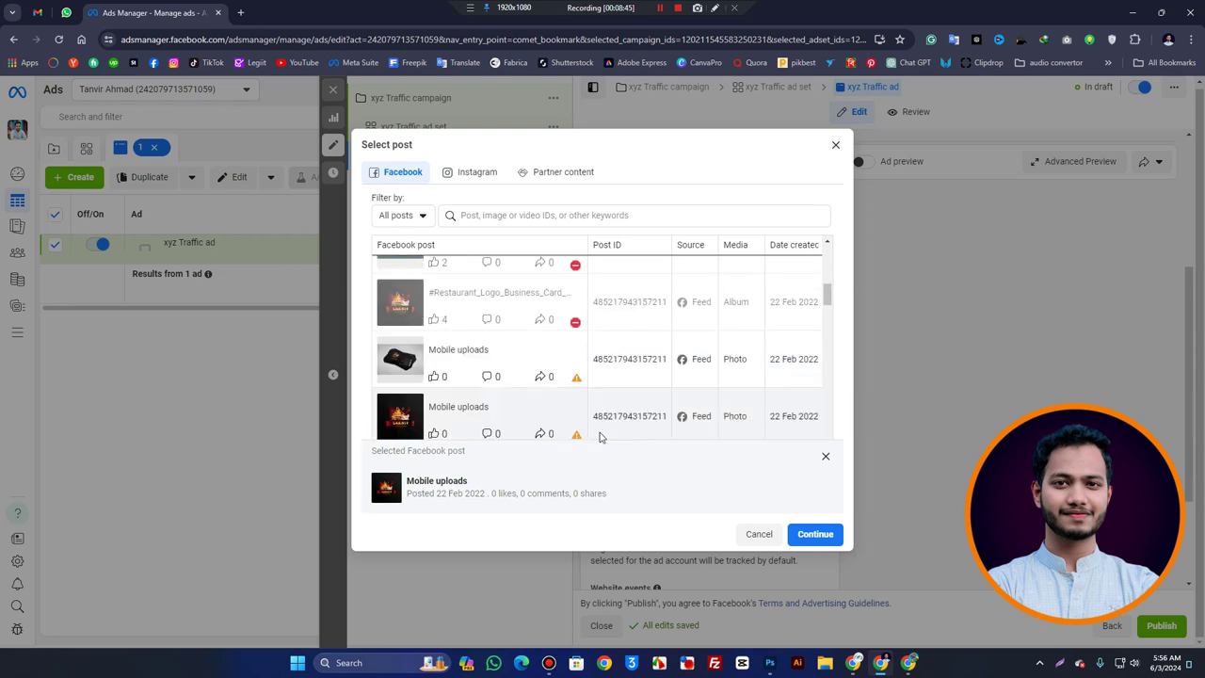
{"action": "scroll", "coordinate": [605, 432], "scroll_direction": "down", "scroll_amount": 3}
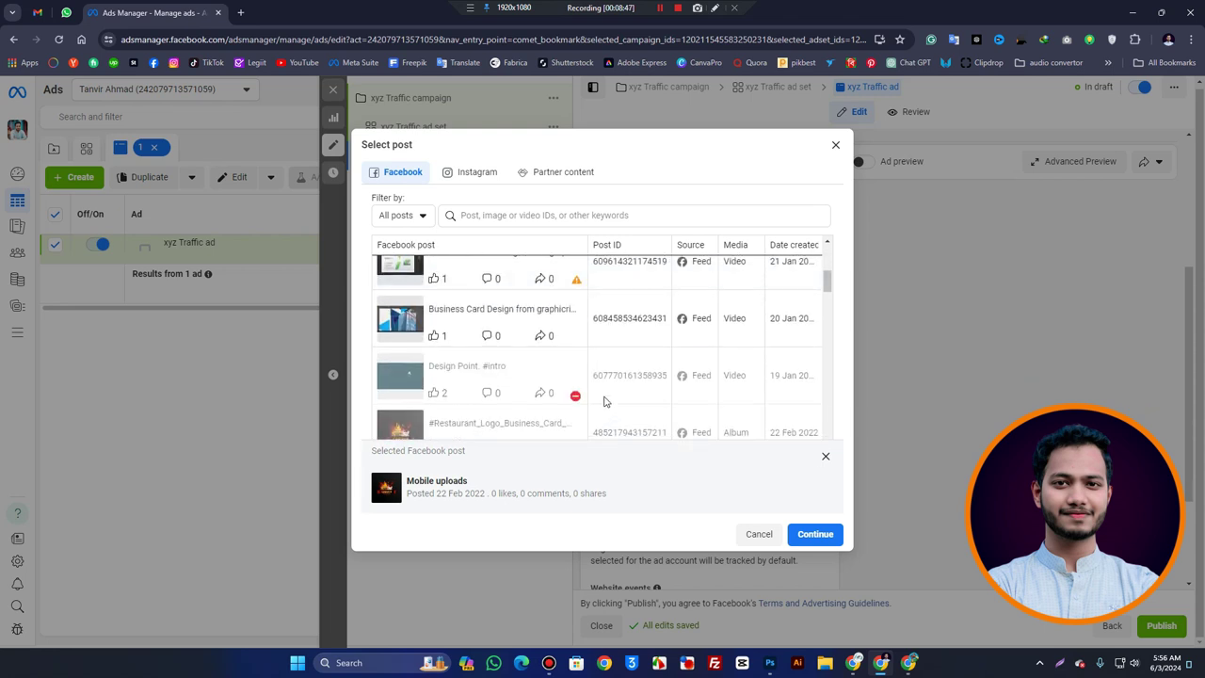
{"action": "left_click", "coordinate": [815, 535]}
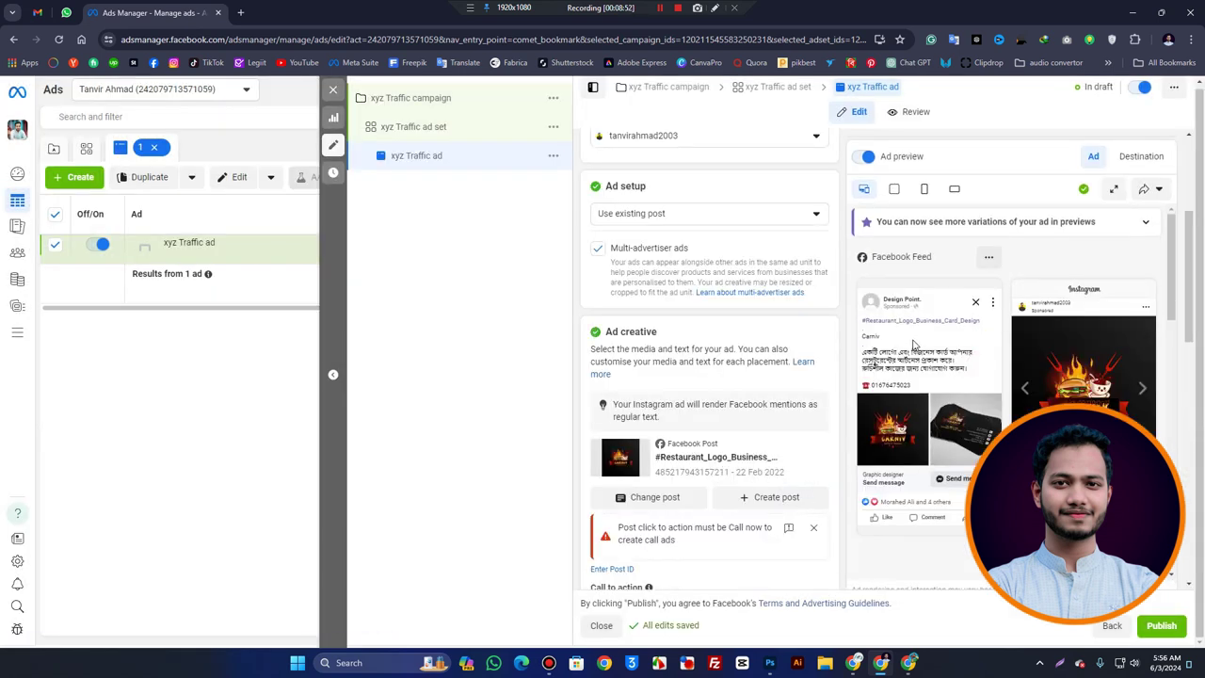
Open the Start conversations message template for editing and check the greeting's available button options.
{"action": "scroll", "coordinate": [924, 365], "scroll_direction": "down", "scroll_amount": 2}
{"action": "scroll", "coordinate": [721, 375], "scroll_direction": "down", "scroll_amount": 2}
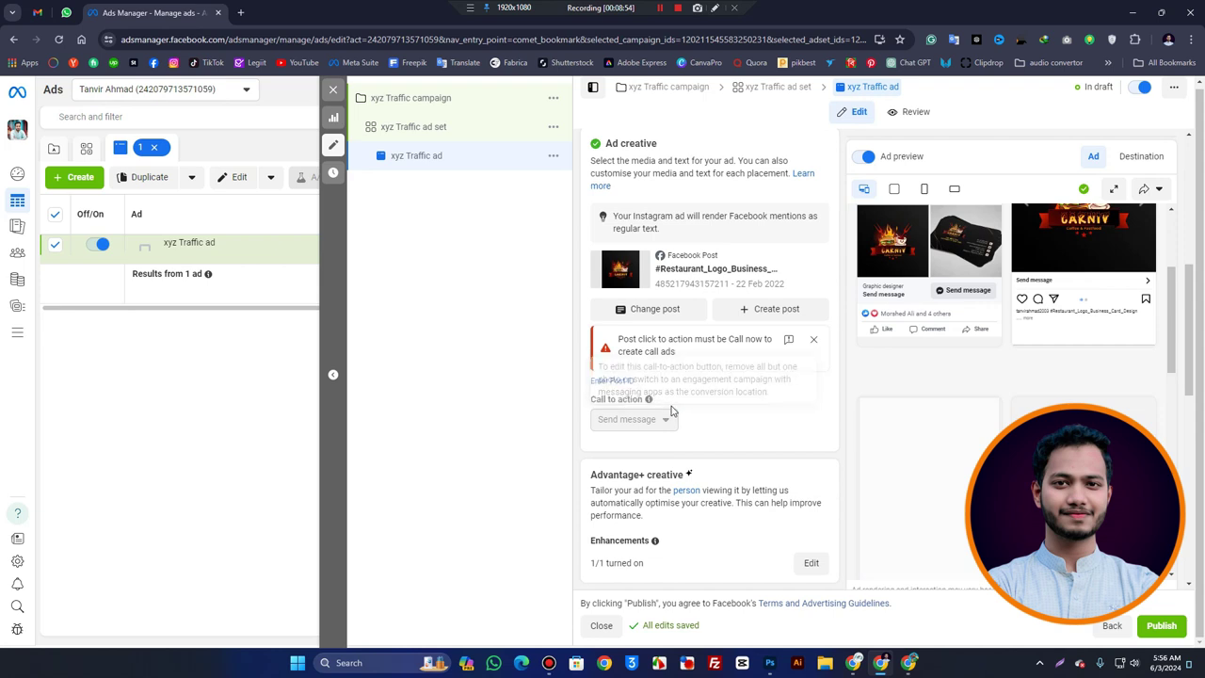
{"action": "scroll", "coordinate": [693, 381], "scroll_direction": "down", "scroll_amount": 4}
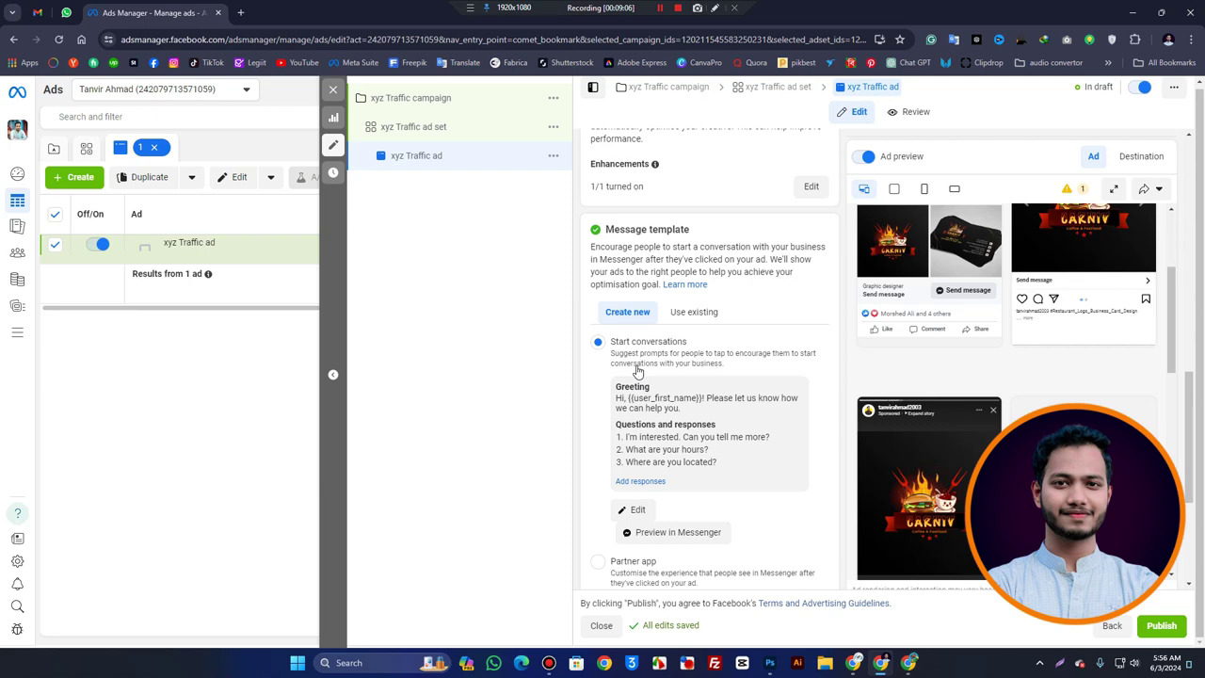
{"action": "scroll", "coordinate": [638, 371], "scroll_direction": "down", "scroll_amount": 2}
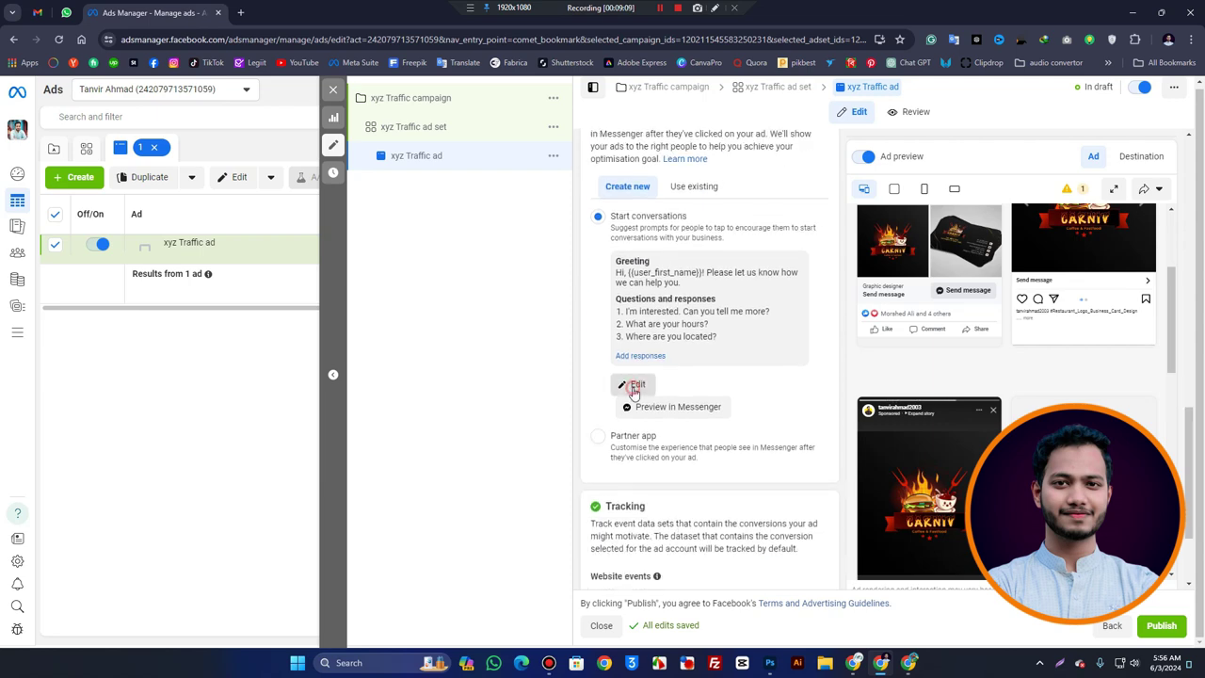
{"action": "left_click", "coordinate": [633, 384]}
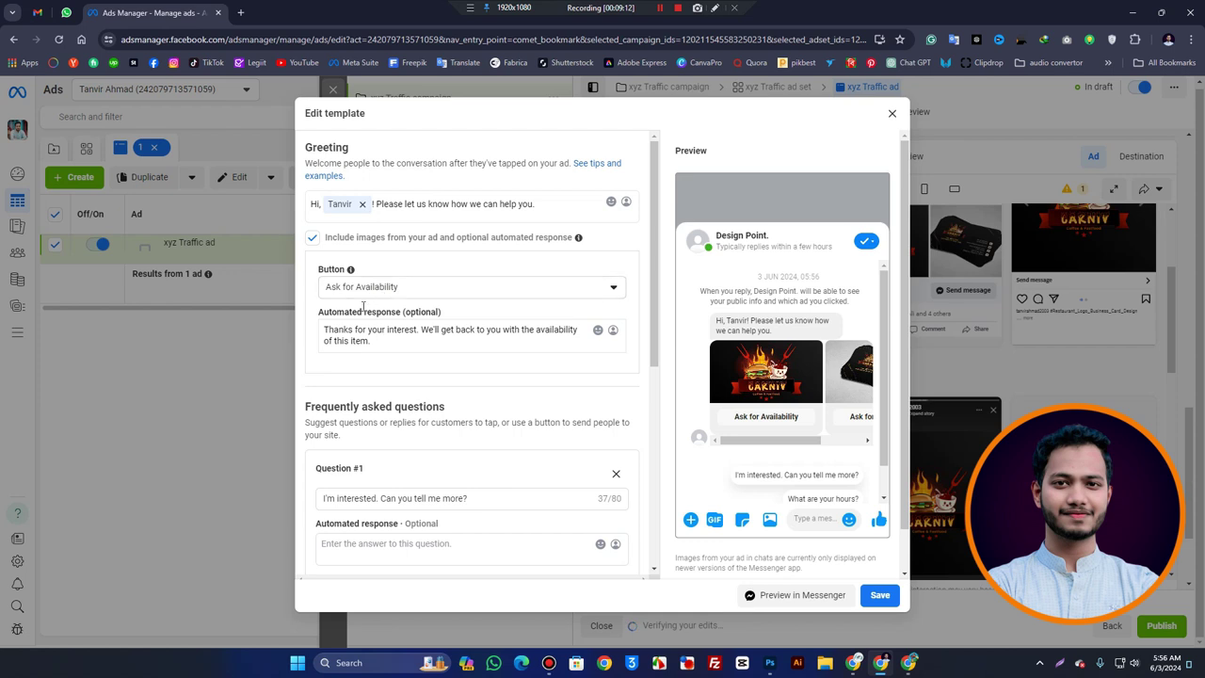
{"action": "left_click", "coordinate": [428, 292]}
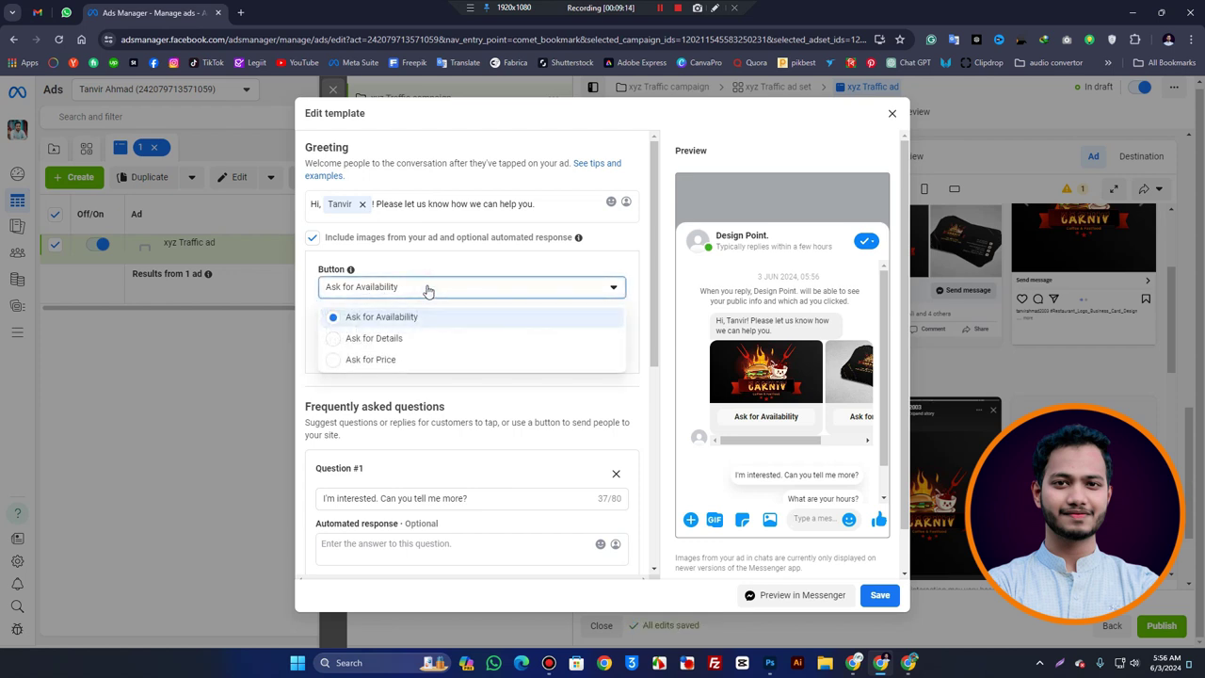
{"action": "left_click", "coordinate": [423, 289]}
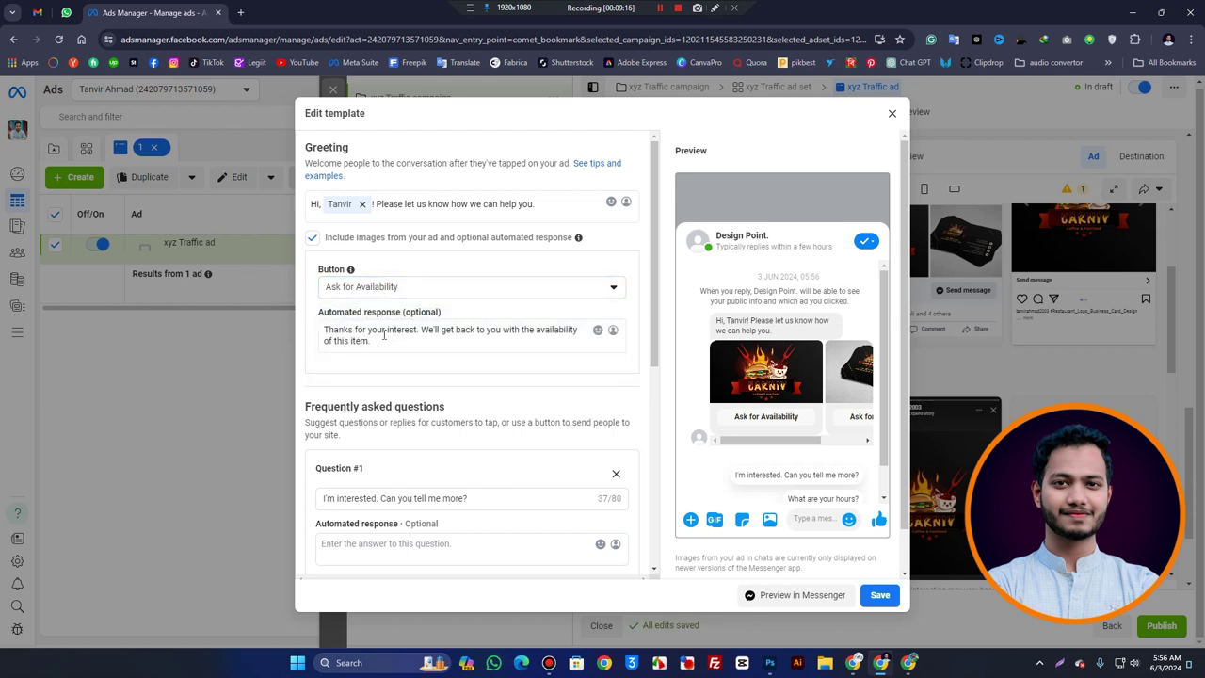
Examine the template's automated response, greeting text and frequently asked questions, and close the template without saving.
{"action": "left_click_drag", "start_coordinate": [408, 341], "coordinate": [286, 326]}
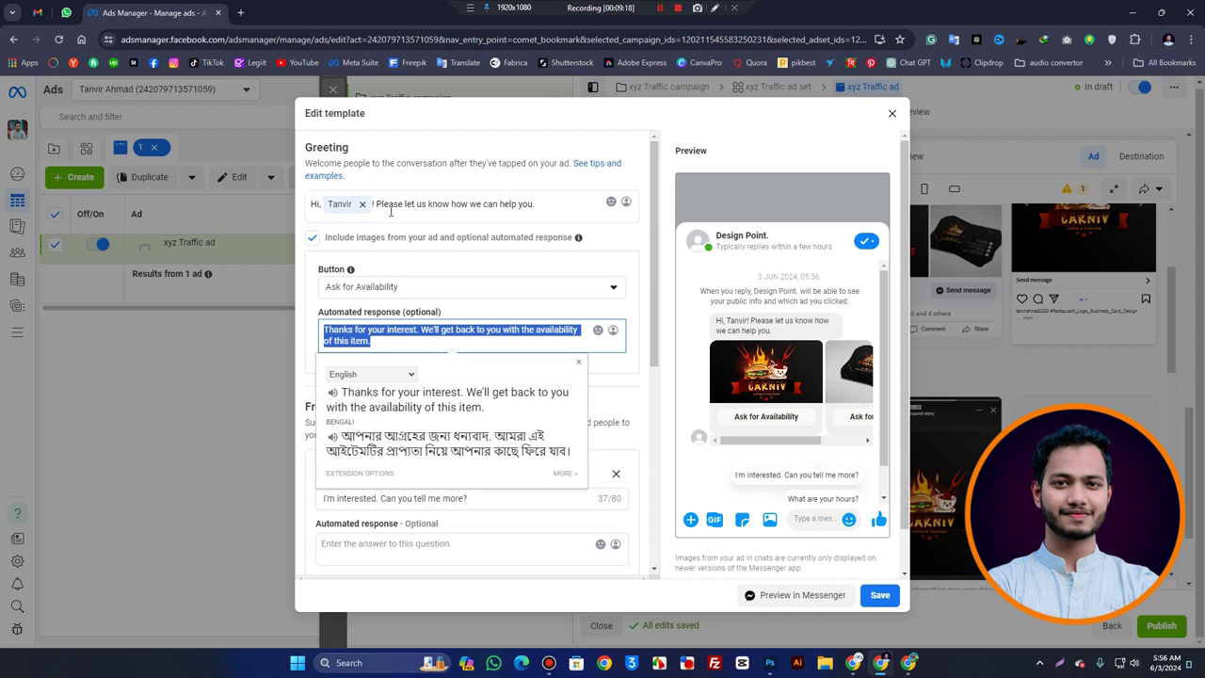
{"action": "left_click_drag", "start_coordinate": [544, 202], "coordinate": [386, 204]}
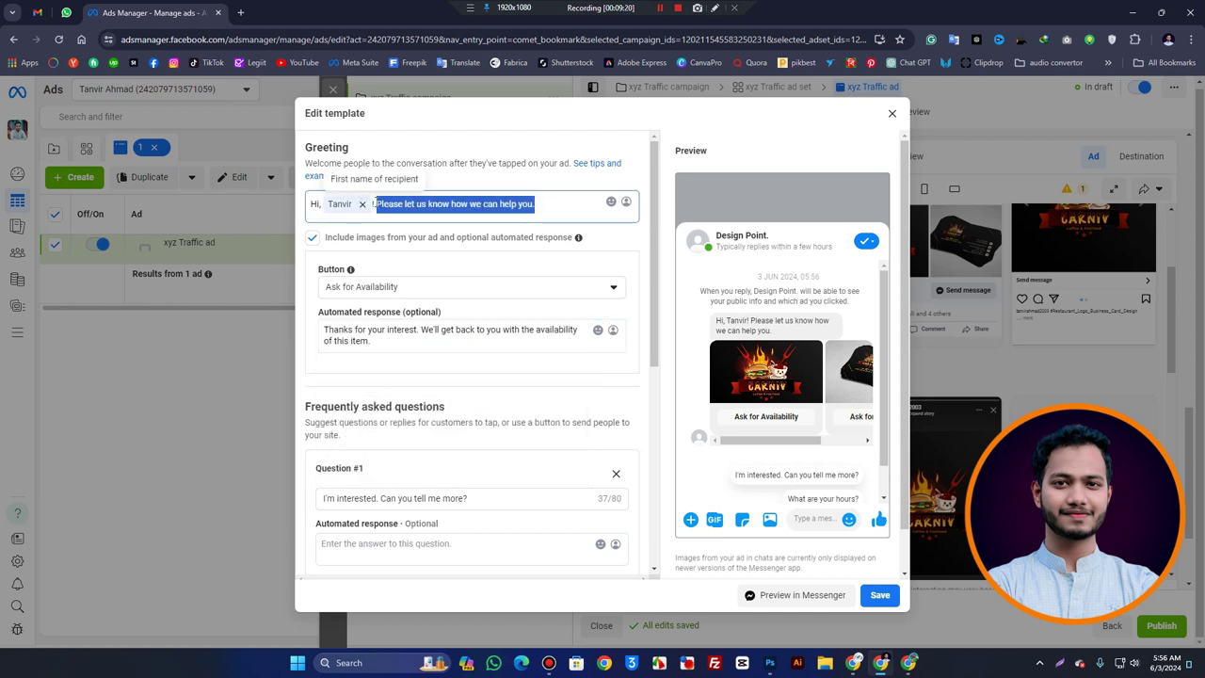
{"action": "left_click_drag", "start_coordinate": [544, 202], "coordinate": [362, 203]}
{"action": "left_click", "coordinate": [503, 204]}
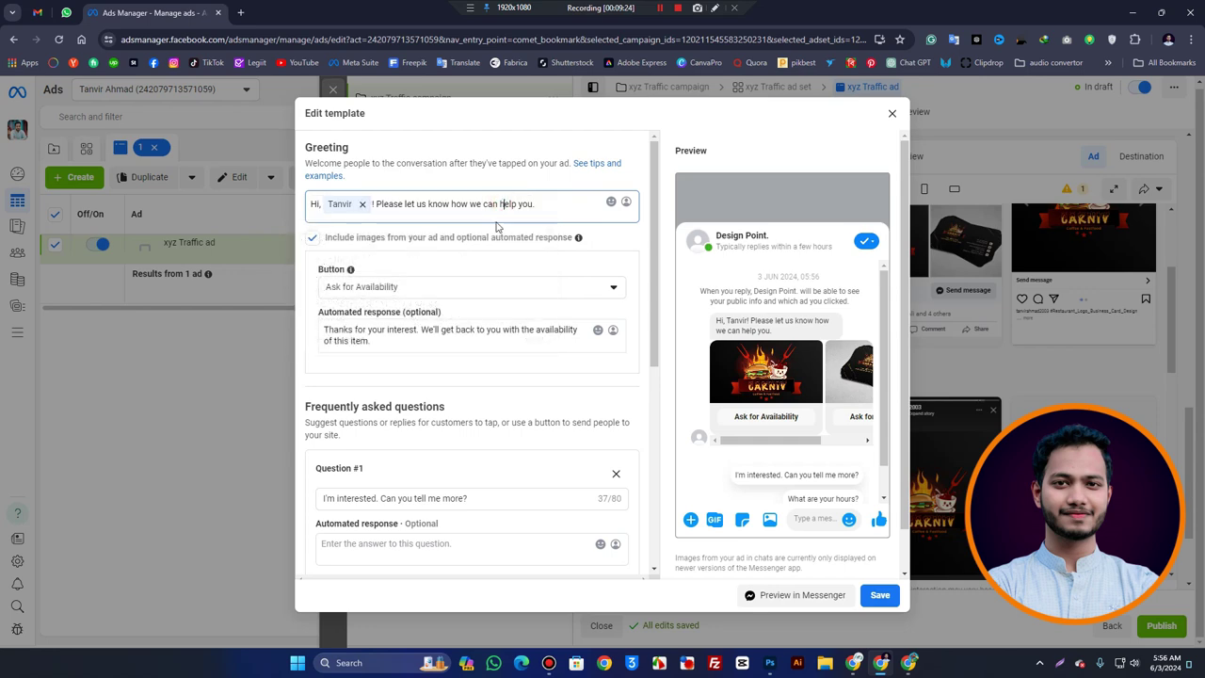
{"action": "scroll", "coordinate": [435, 387], "scroll_direction": "down", "scroll_amount": 3}
{"action": "scroll", "coordinate": [409, 352], "scroll_direction": "down", "scroll_amount": 3}
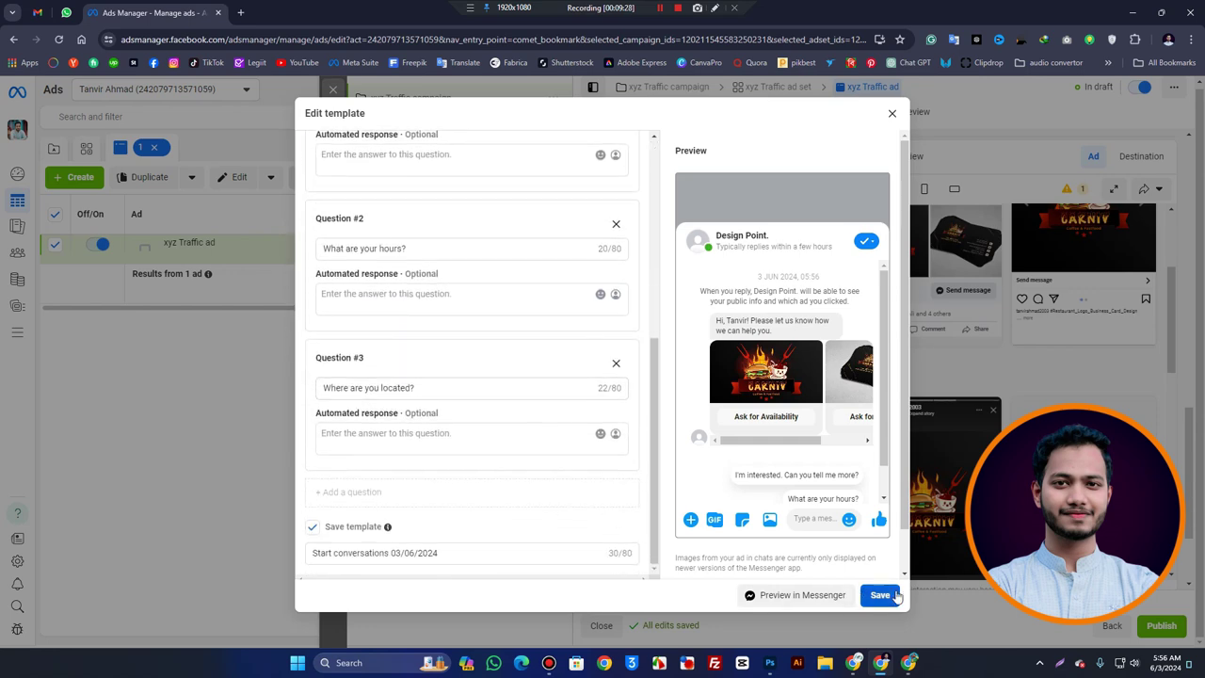
{"action": "left_click", "coordinate": [891, 114]}
Review the ad's previews across the Facebook and Instagram placements.
{"action": "scroll", "coordinate": [659, 490], "scroll_direction": "up", "scroll_amount": 4}
{"action": "scroll", "coordinate": [673, 461], "scroll_direction": "up", "scroll_amount": 10}
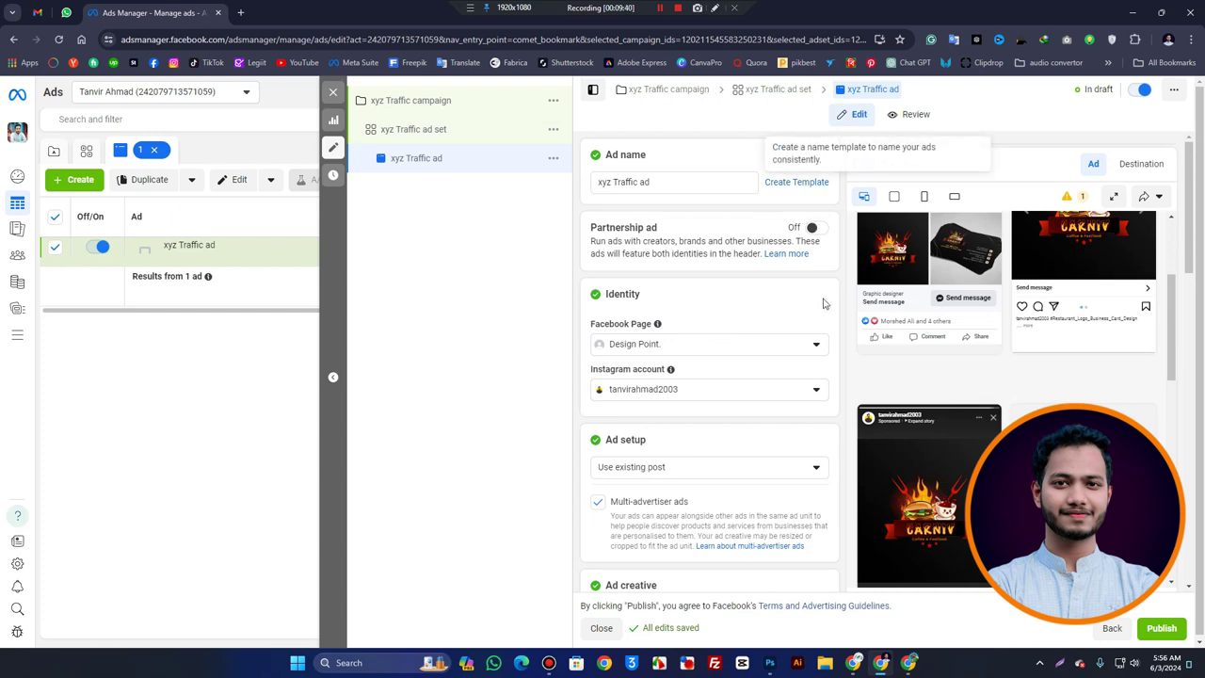
{"action": "scroll", "coordinate": [904, 411], "scroll_direction": "down", "scroll_amount": 2}
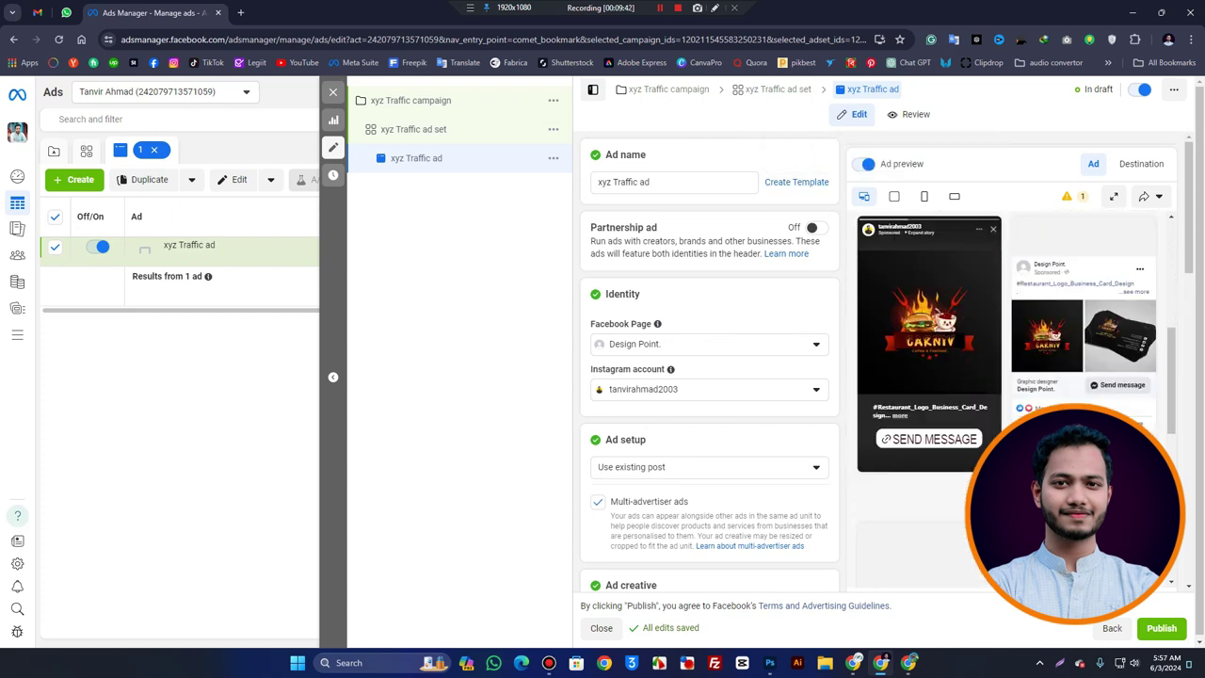
{"action": "scroll", "coordinate": [876, 349], "scroll_direction": "down", "scroll_amount": 2}
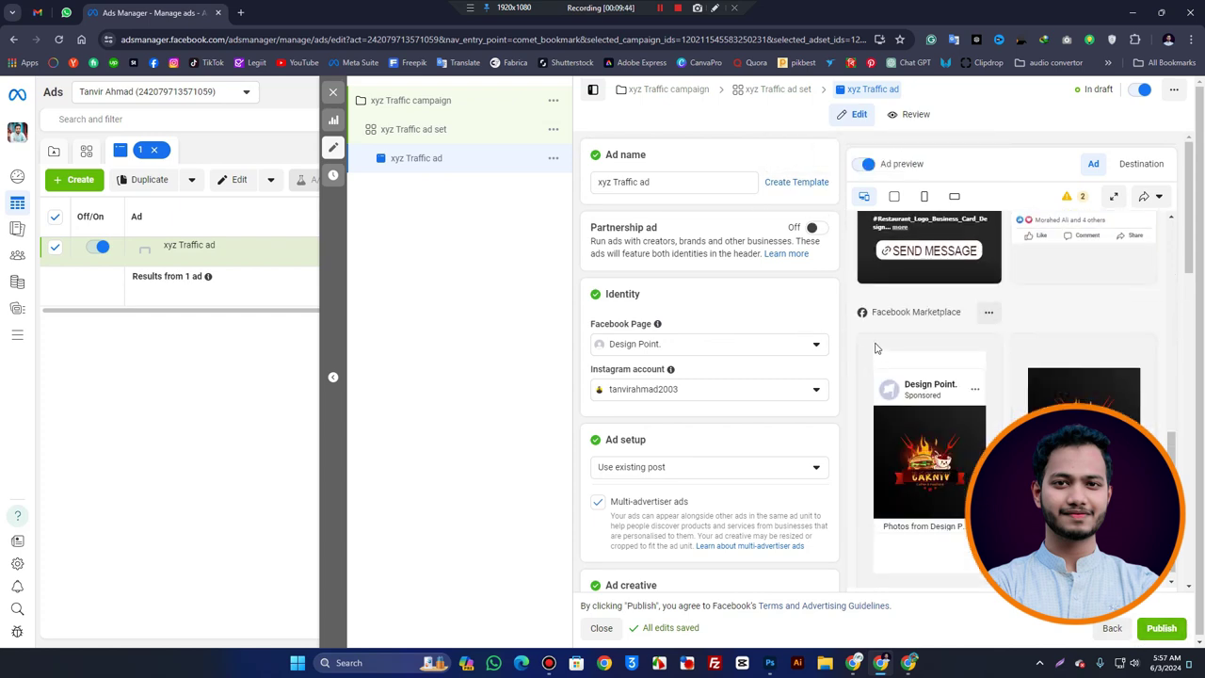
{"action": "scroll", "coordinate": [871, 344], "scroll_direction": "up", "scroll_amount": 4}
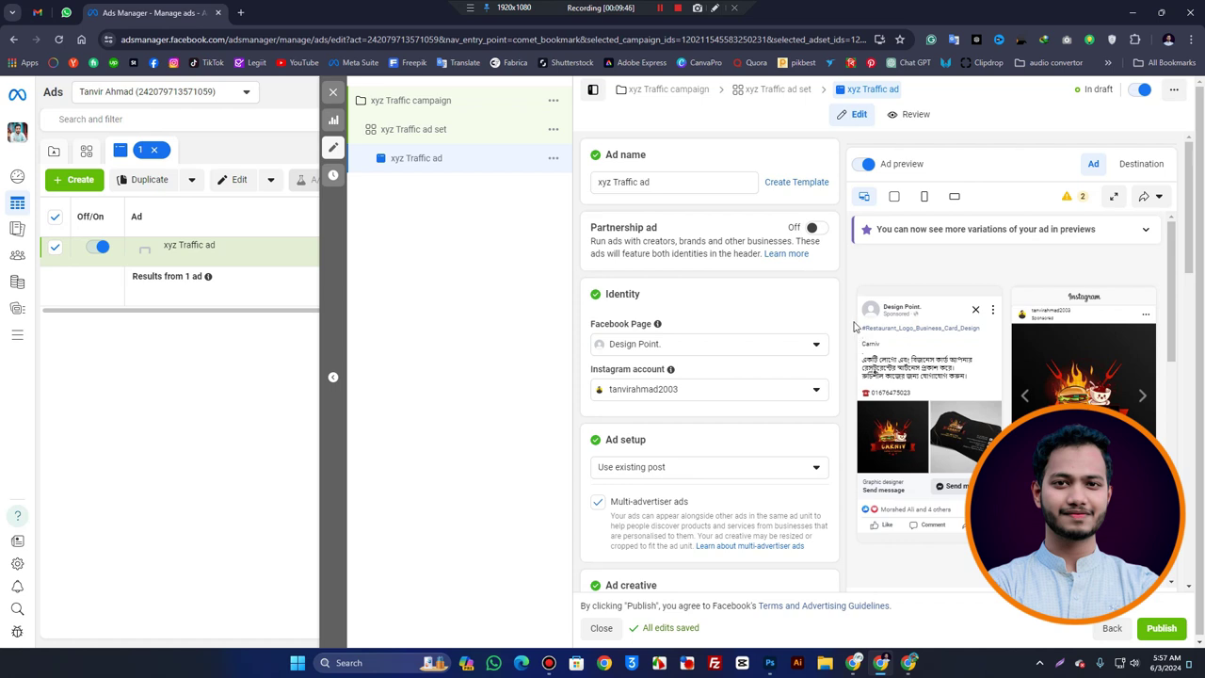
{"action": "mouse_move", "coordinate": [885, 317]}
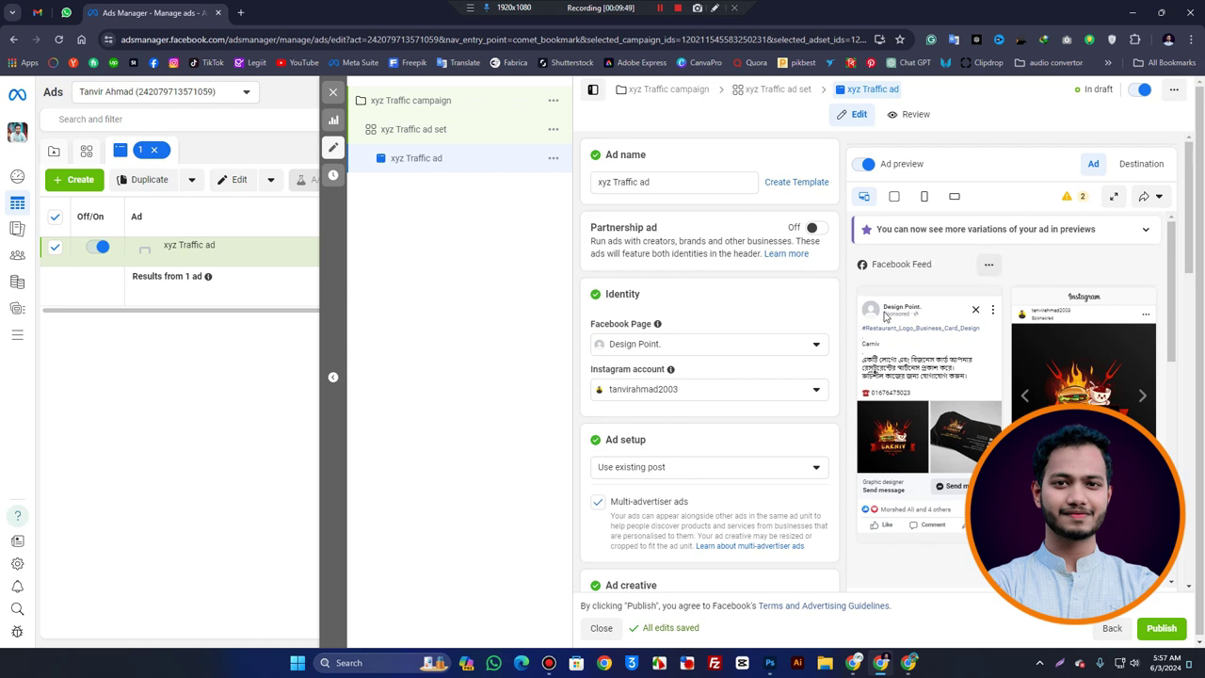
Open the xyz Traffic campaign's settings and expand its campaign details for review.
{"action": "left_click", "coordinate": [413, 109]}
{"action": "scroll", "coordinate": [607, 366], "scroll_direction": "down", "scroll_amount": 2}
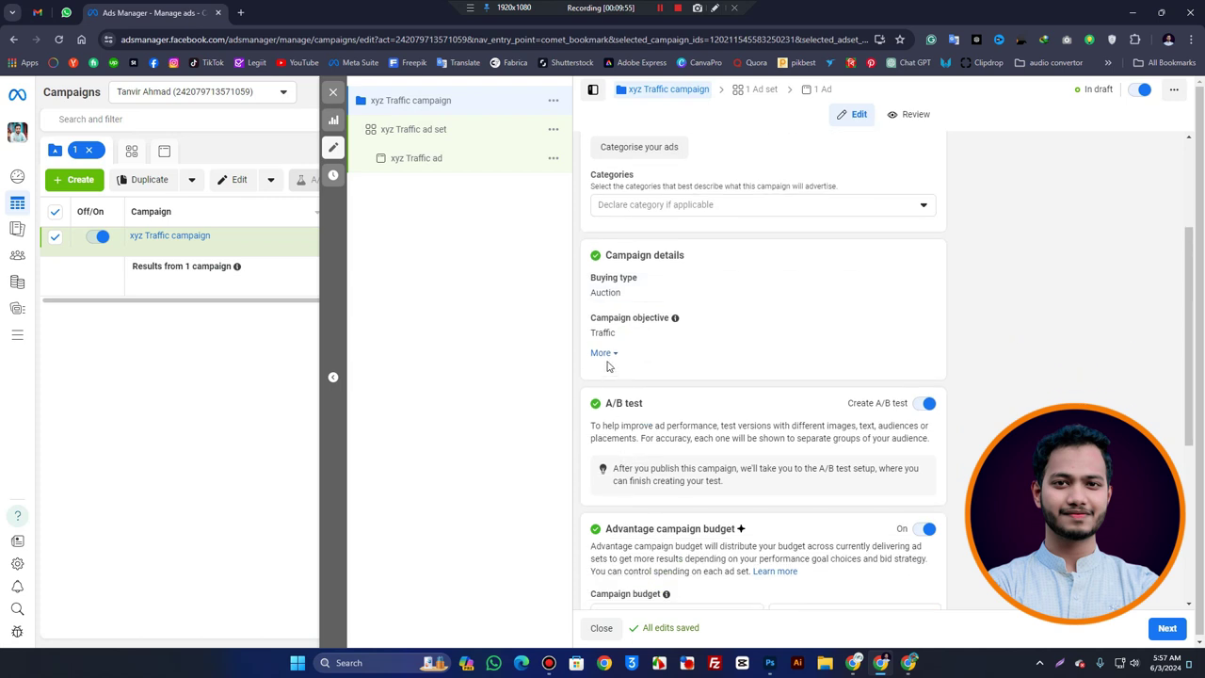
{"action": "left_click", "coordinate": [601, 353]}
{"action": "scroll", "coordinate": [663, 371], "scroll_direction": "up", "scroll_amount": 2}
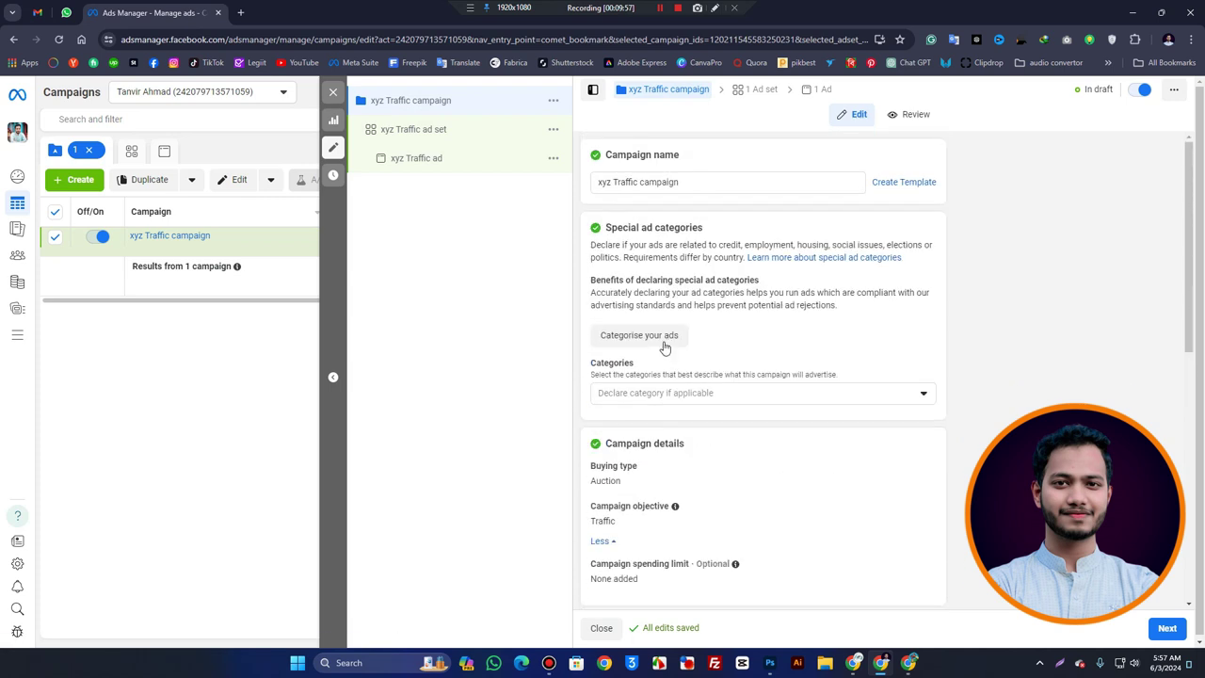
{"action": "scroll", "coordinate": [605, 416], "scroll_direction": "down", "scroll_amount": 6}
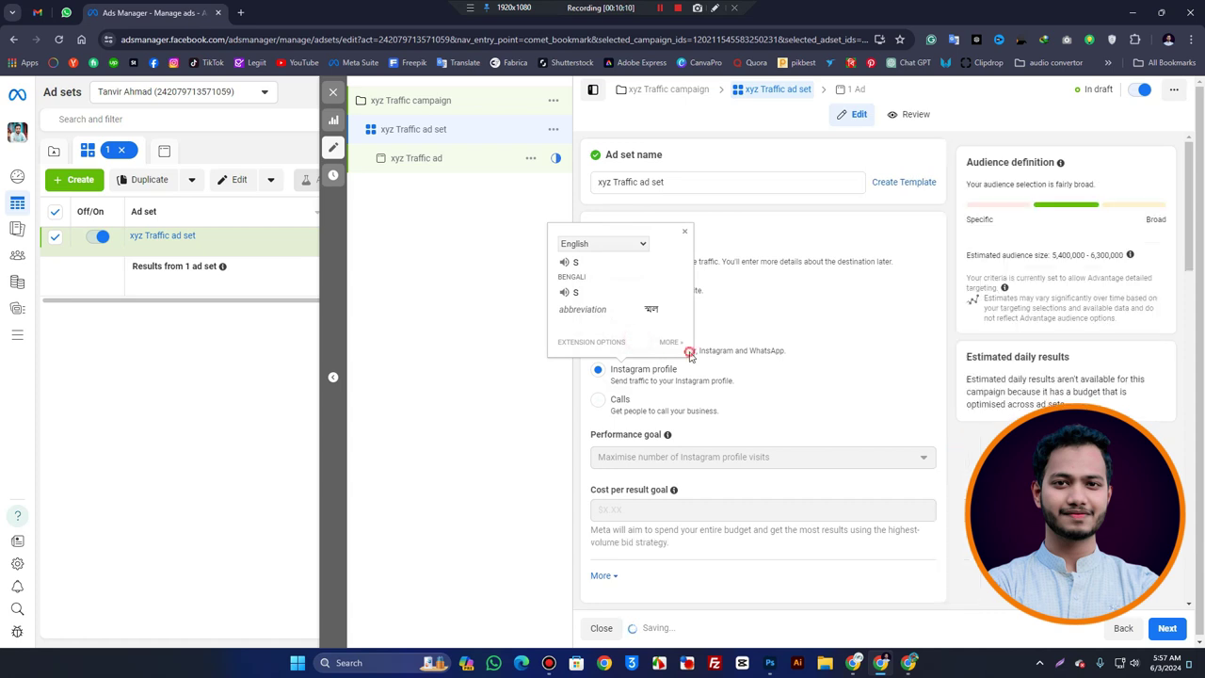
Set the ad set's conversion location to Website and review its schedule and audience controls.
{"action": "left_click", "coordinate": [597, 341]}
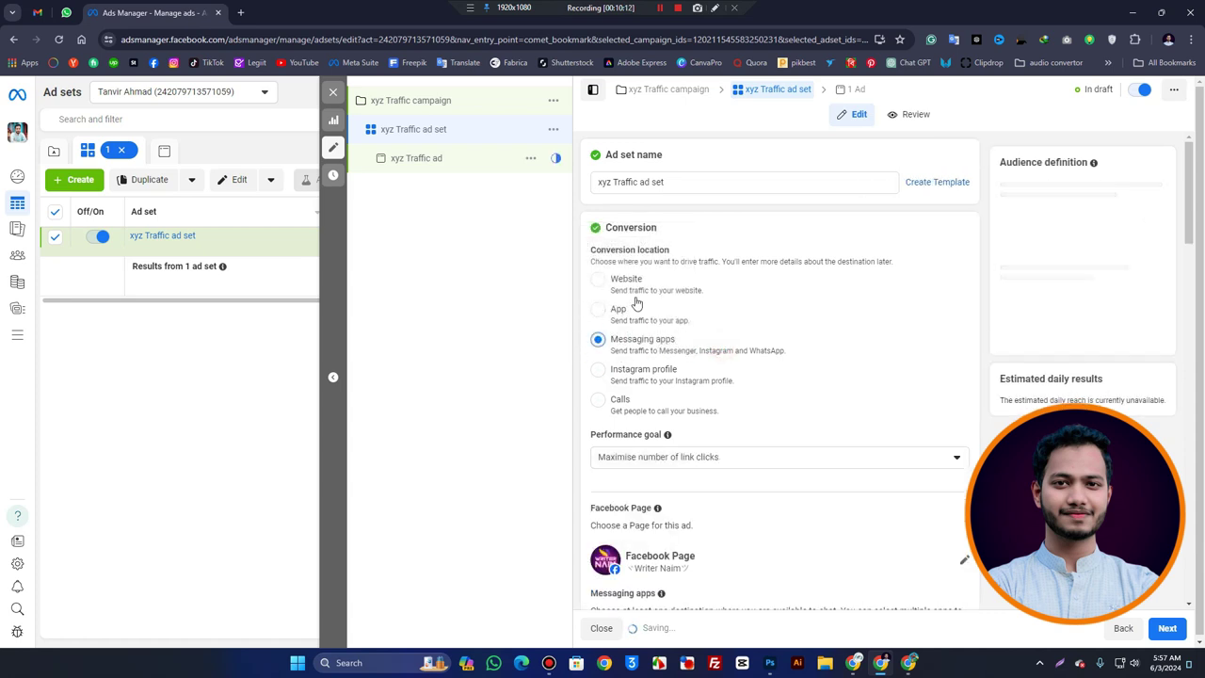
{"action": "left_click", "coordinate": [620, 285]}
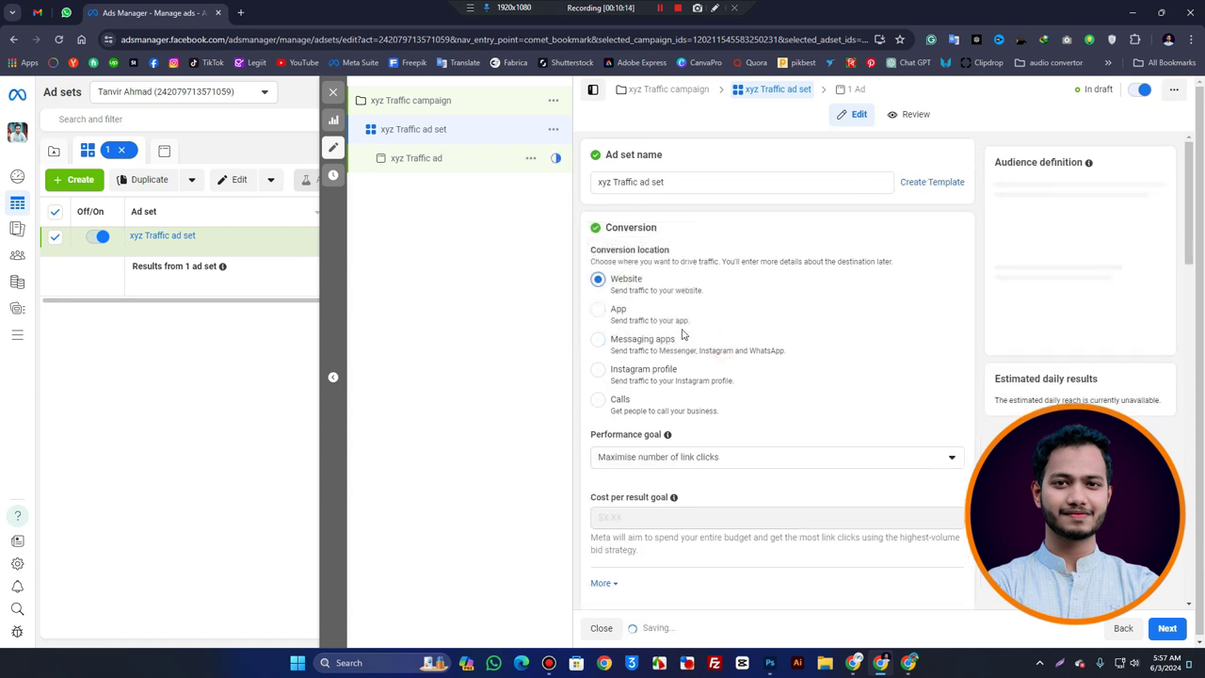
{"action": "scroll", "coordinate": [660, 381], "scroll_direction": "down", "scroll_amount": 2}
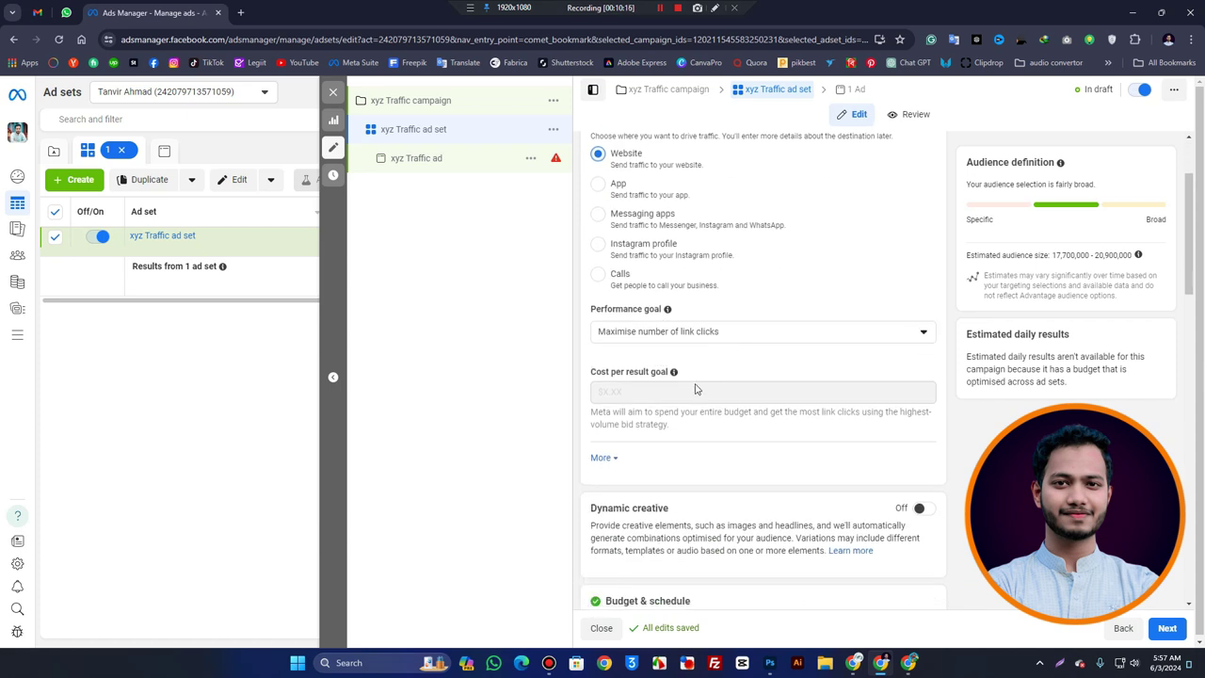
{"action": "scroll", "coordinate": [660, 358], "scroll_direction": "up", "scroll_amount": 2}
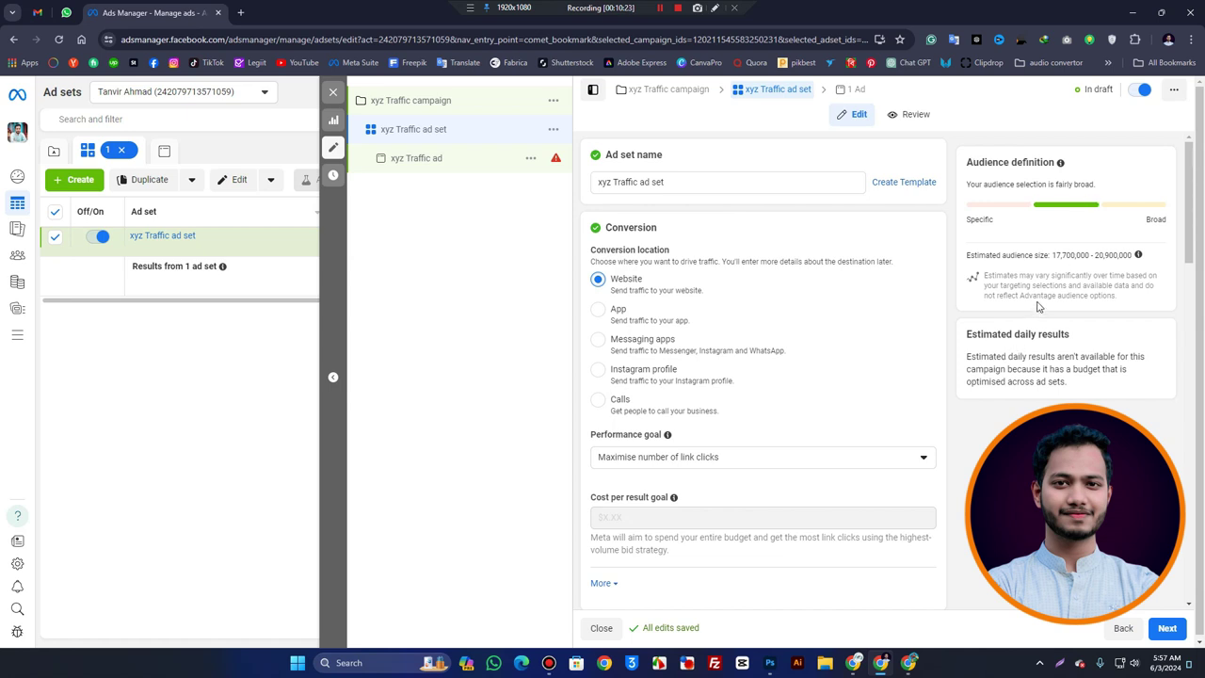
{"action": "scroll", "coordinate": [842, 329], "scroll_direction": "down", "scroll_amount": 10}
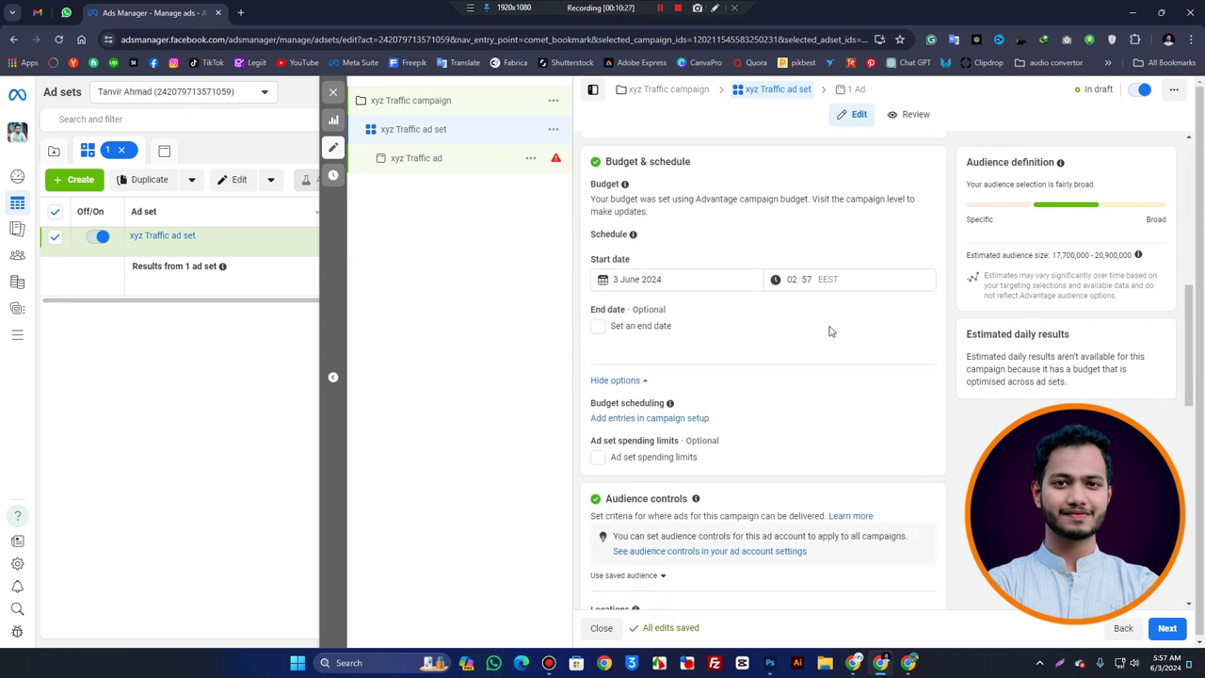
{"action": "scroll", "coordinate": [829, 333], "scroll_direction": "down", "scroll_amount": 5}
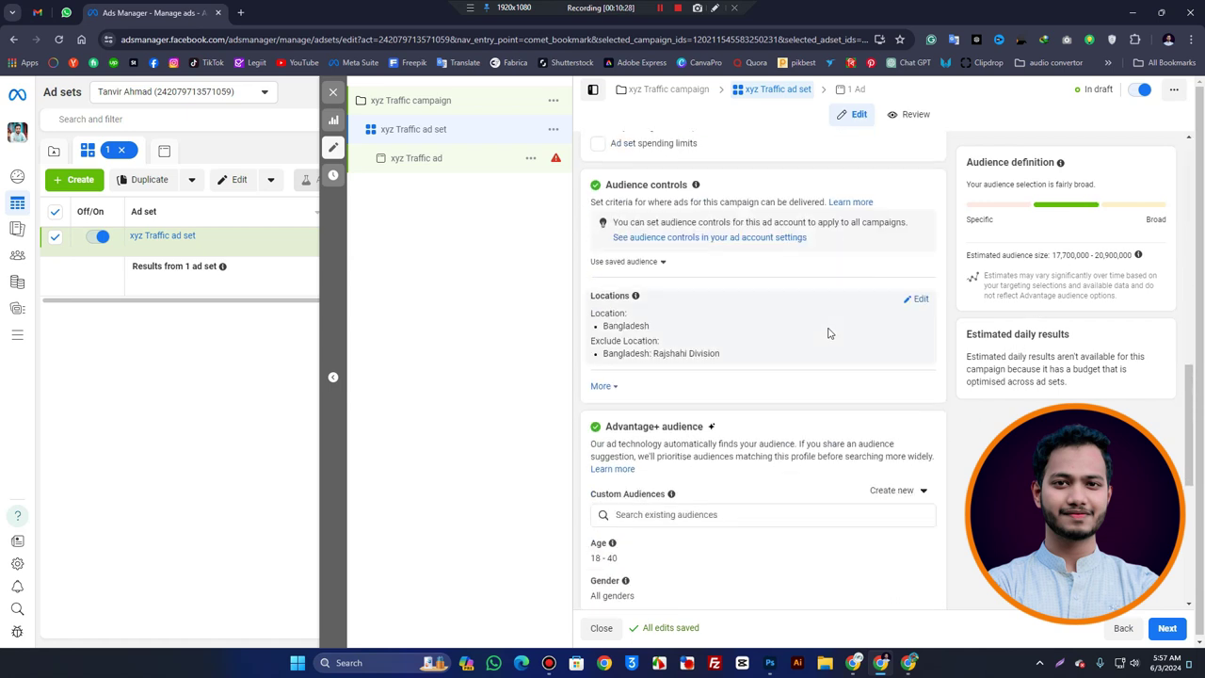